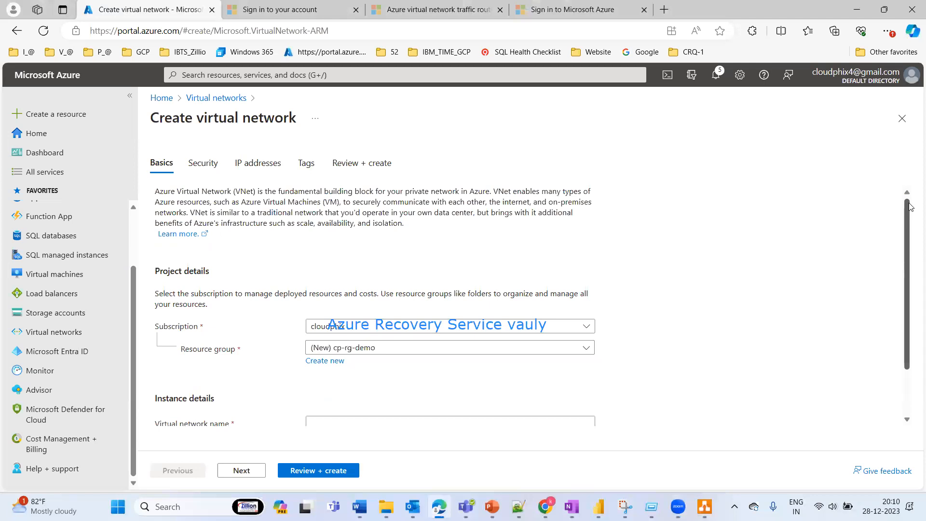
Step: Switch to draw.io to review the region and address range in the vNET diagram, and return to the Azure portal
{"action": "left_click", "coordinate": [704, 506]}
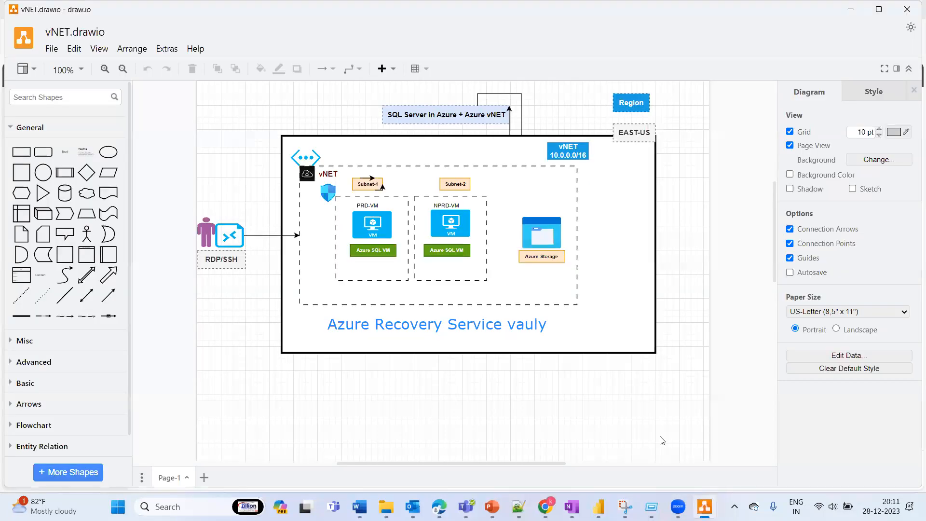
{"action": "left_click", "coordinate": [573, 155]}
{"action": "left_click", "coordinate": [642, 200]}
{"action": "key", "text": "alt+Tab"}
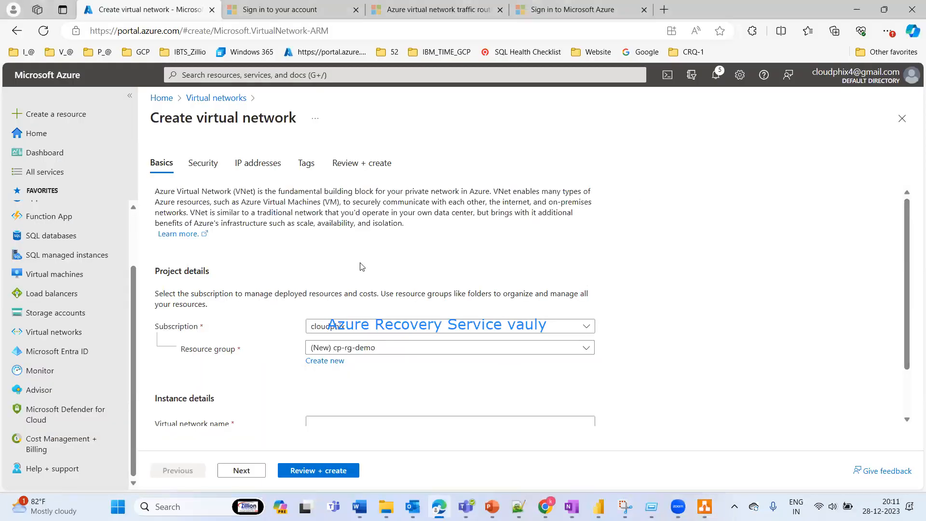
Step: Check the available subscriptions and name the virtual network vNET-US
{"action": "left_click", "coordinate": [434, 326]}
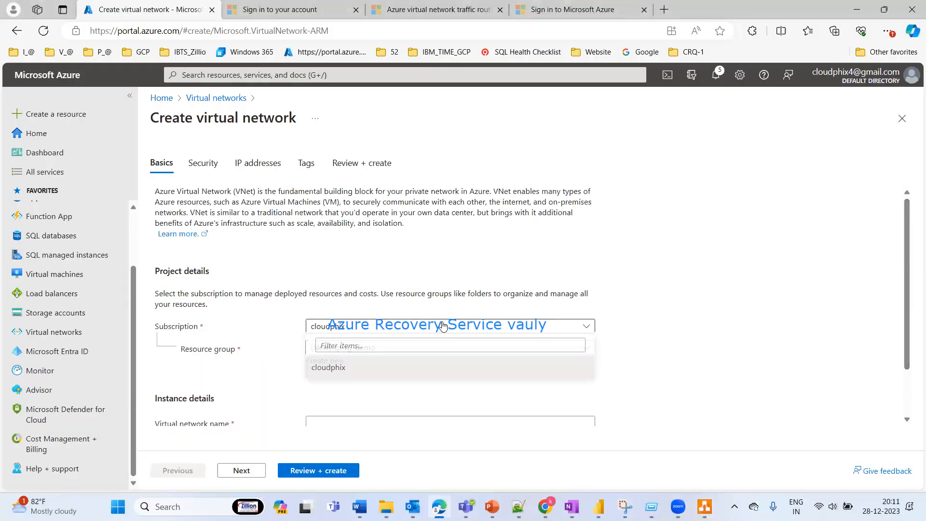
{"action": "left_click", "coordinate": [646, 227]}
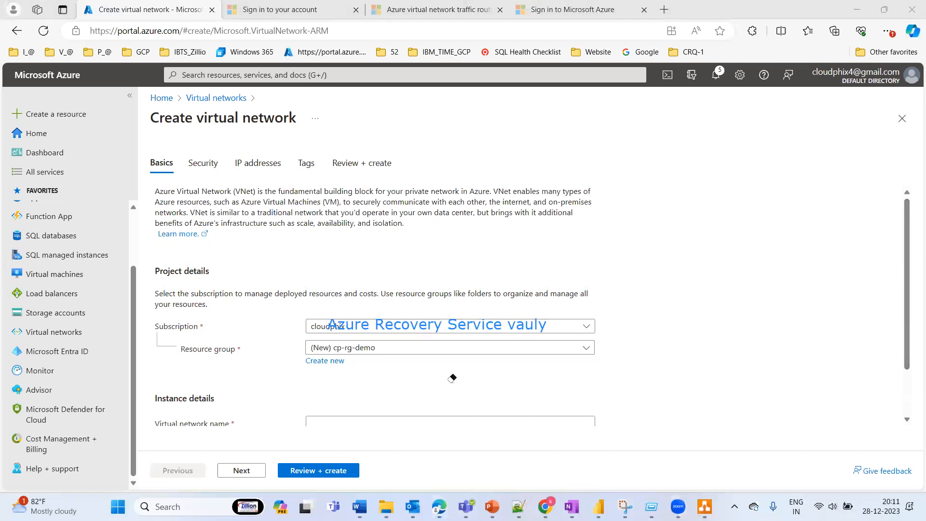
{"action": "left_click", "coordinate": [410, 325]}
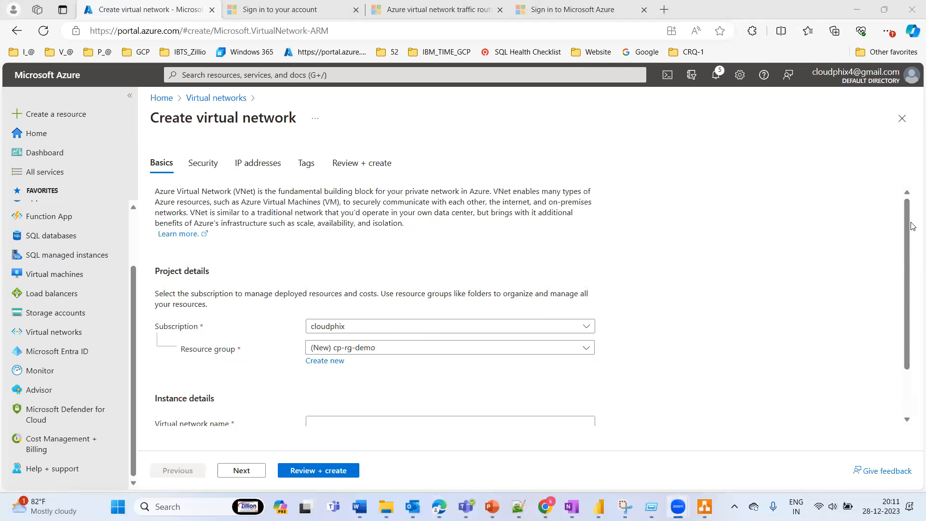
{"action": "scroll", "coordinate": [904, 289], "scroll_direction": "down", "scroll_amount": 1}
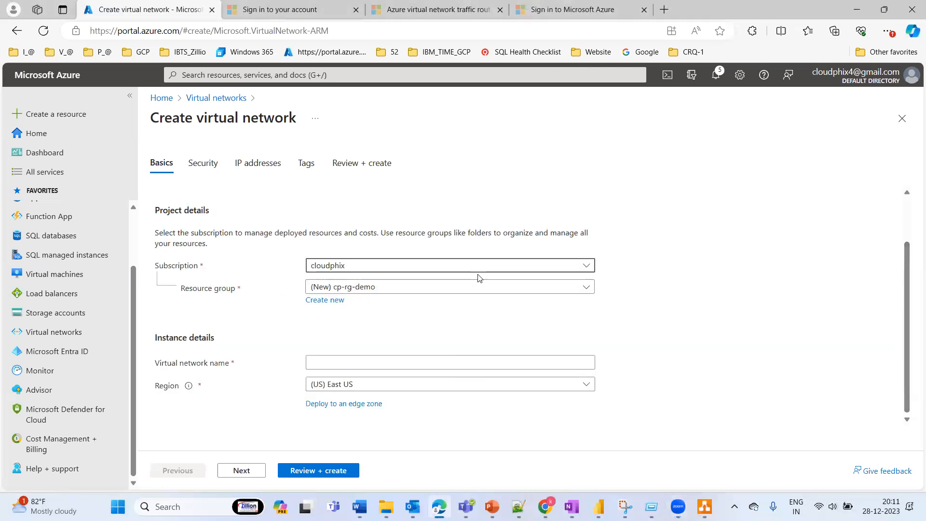
{"action": "left_click", "coordinate": [325, 356]}
{"action": "type", "text": "vNET-"}
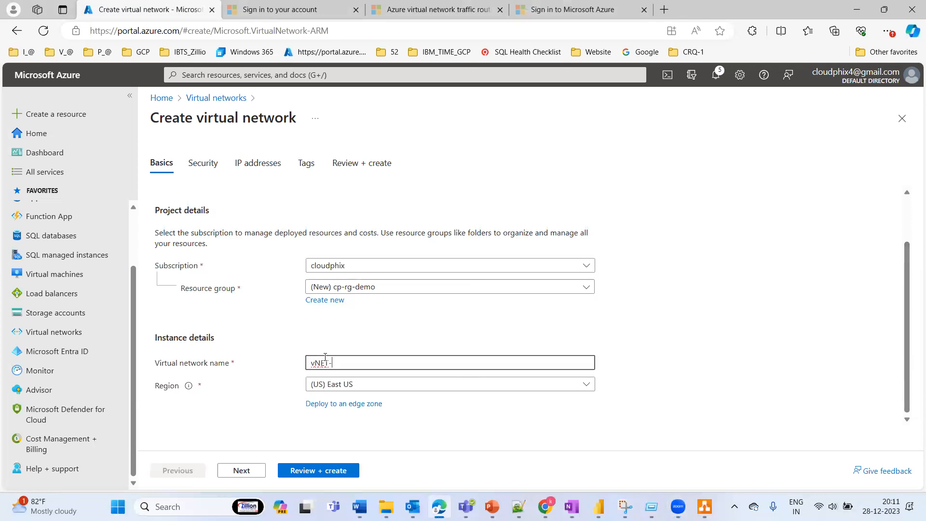
{"action": "type", "text": "US"}
{"action": "left_click", "coordinate": [636, 348]}
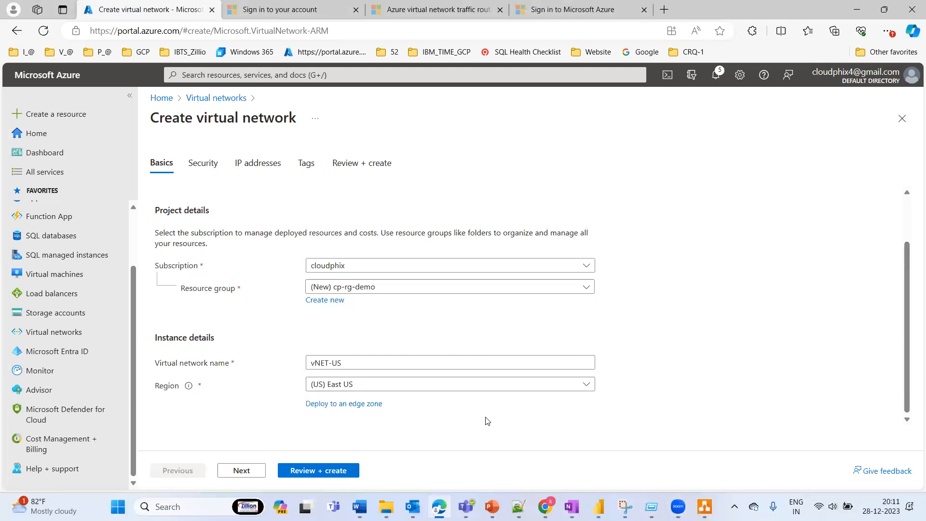
Step: View the edge zones offered for the East US region, and continue to the Security settings
{"action": "left_click", "coordinate": [353, 407]}
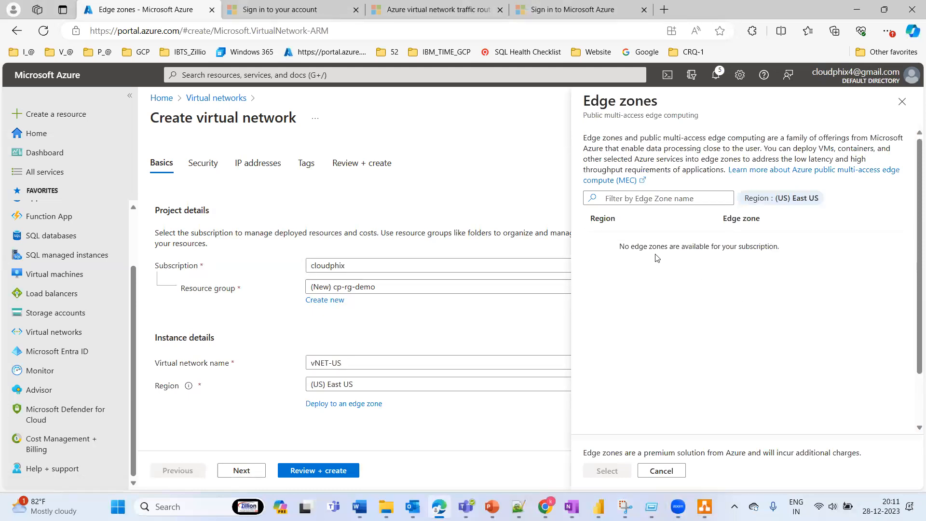
{"action": "left_click", "coordinate": [900, 104]}
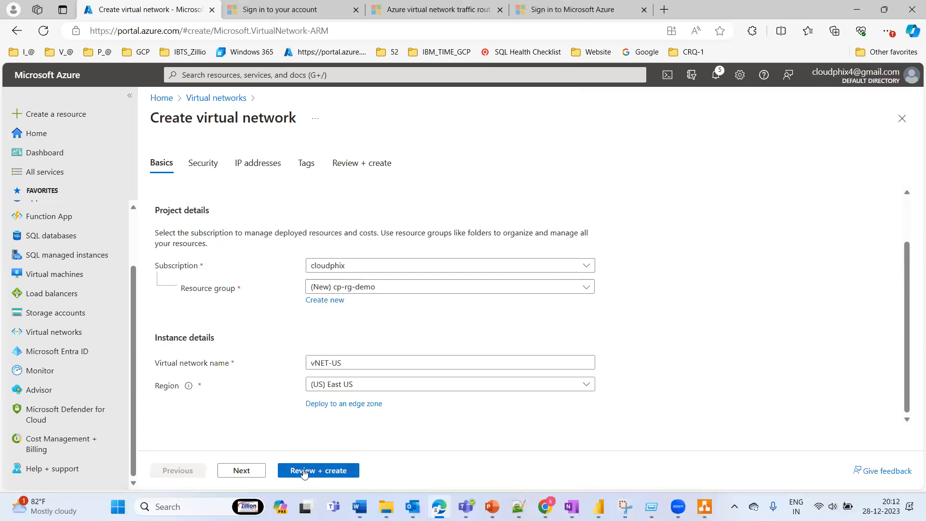
{"action": "left_click", "coordinate": [241, 471]}
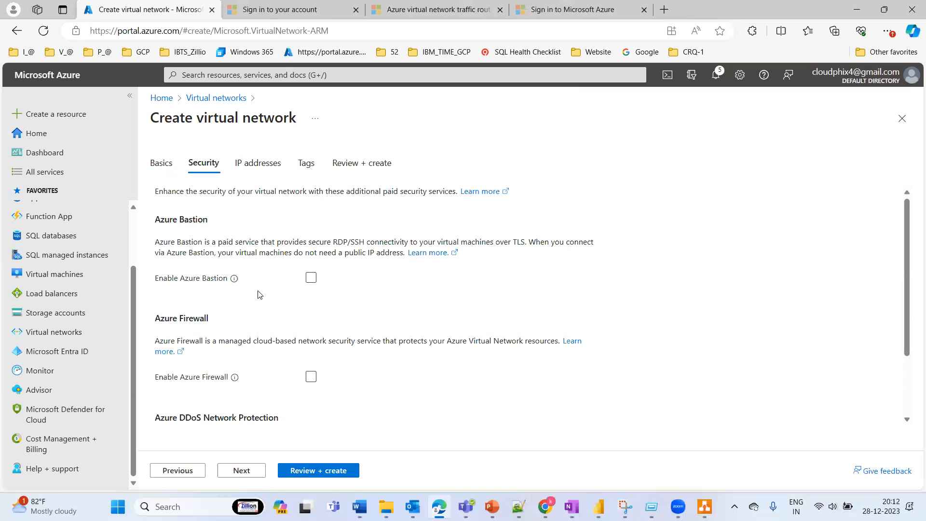
Step: Try enabling Azure Bastion for the virtual network, and turn it off again
{"action": "left_click", "coordinate": [310, 279]}
{"action": "left_click", "coordinate": [311, 279]}
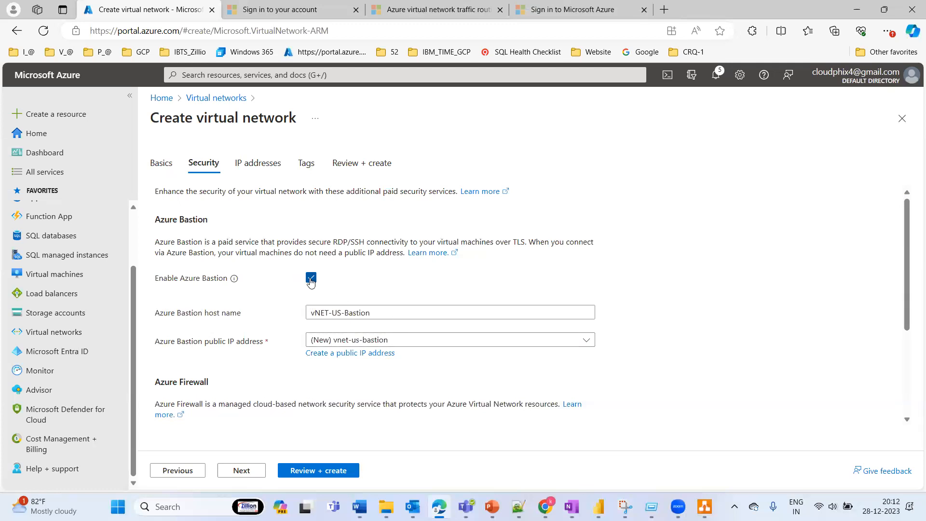
{"action": "left_click", "coordinate": [311, 278]}
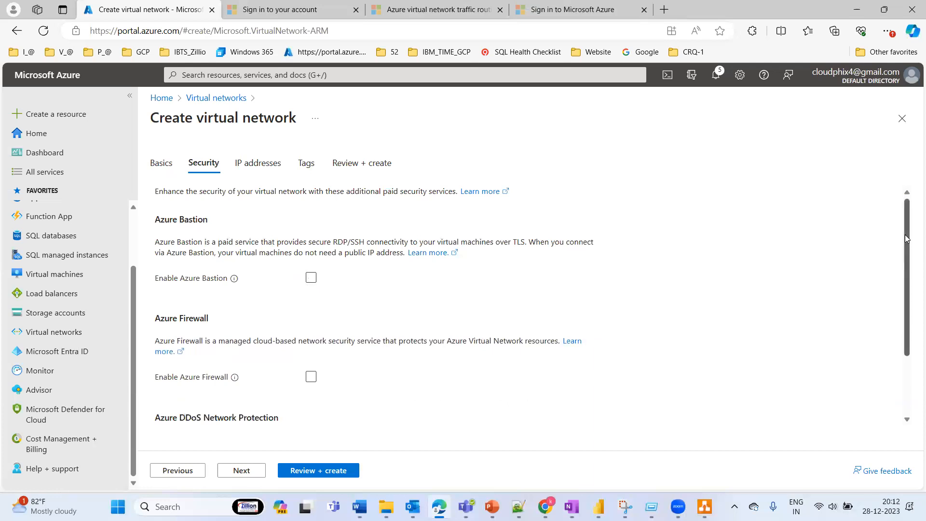
Step: Try enabling Azure Firewall with the Basic tier, look through its policy options, and turn the firewall off again
{"action": "left_click_drag", "start_coordinate": [906, 238], "coordinate": [909, 300]}
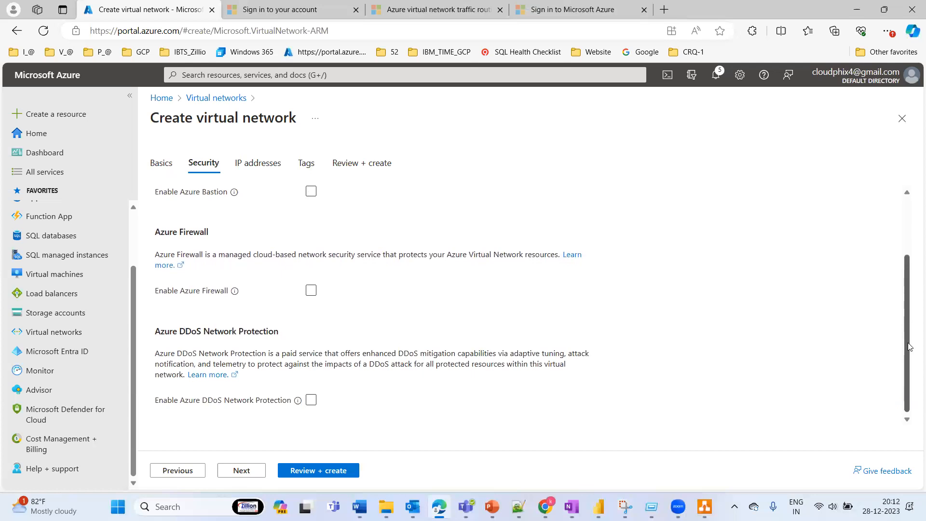
{"action": "scroll", "coordinate": [899, 270], "scroll_direction": "up", "scroll_amount": 2}
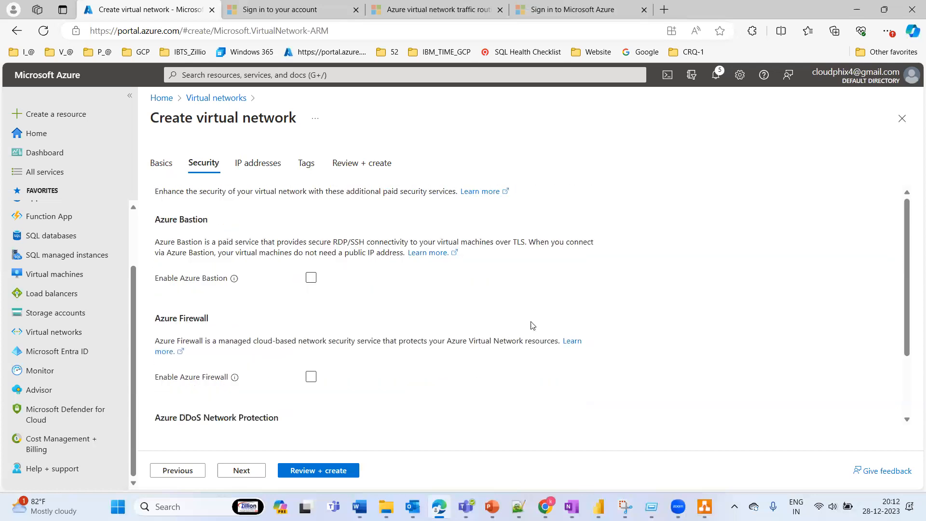
{"action": "left_click", "coordinate": [311, 376]}
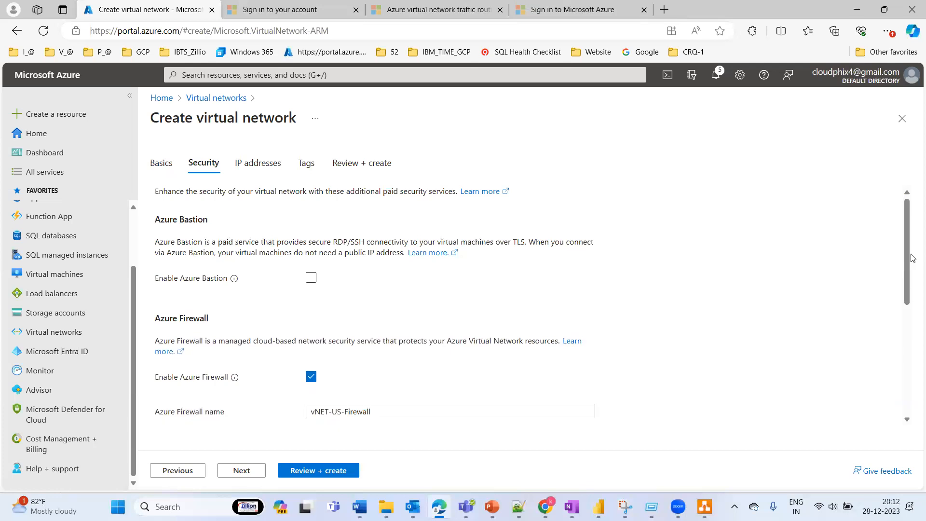
{"action": "left_click_drag", "start_coordinate": [906, 217], "coordinate": [901, 276]}
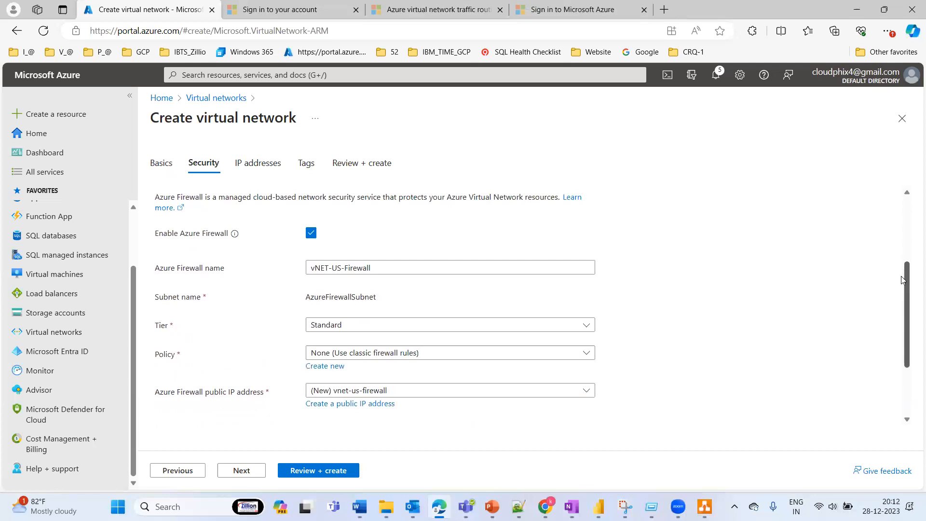
{"action": "left_click", "coordinate": [379, 326]}
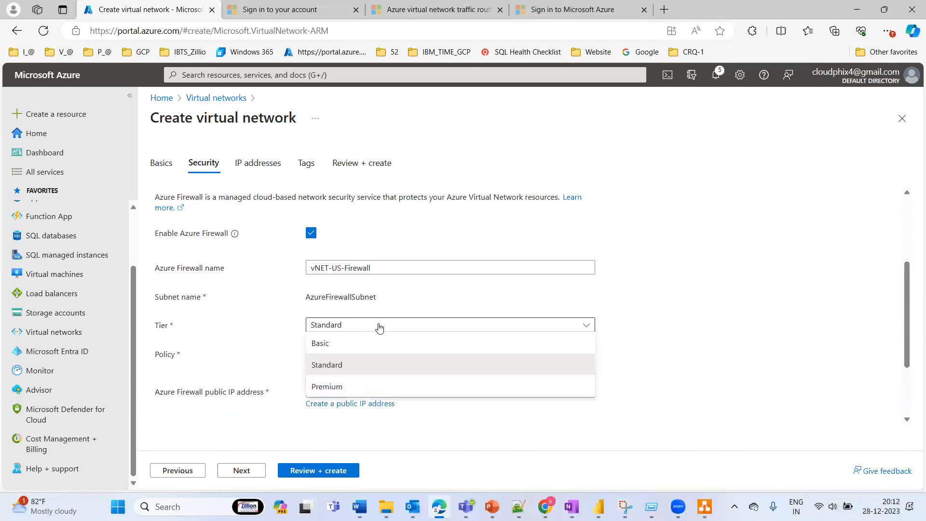
{"action": "left_click", "coordinate": [329, 345]}
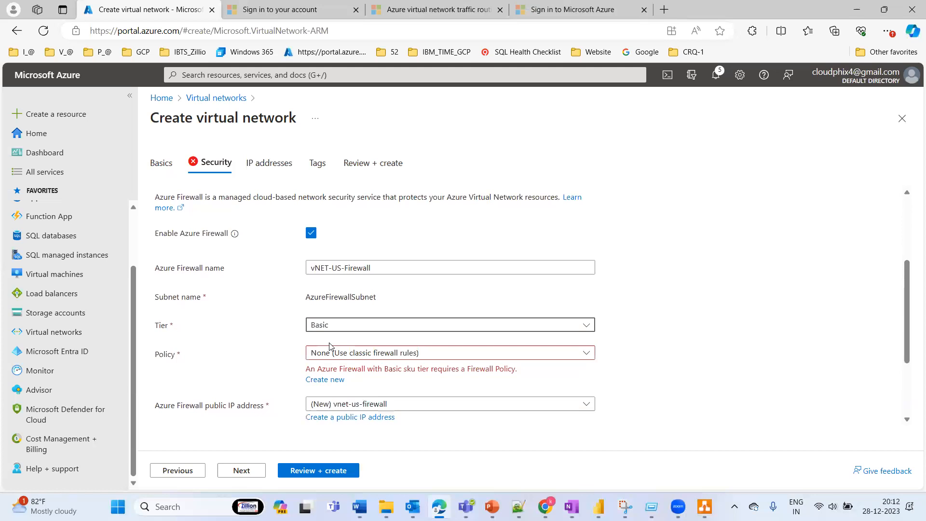
{"action": "left_click", "coordinate": [443, 353]}
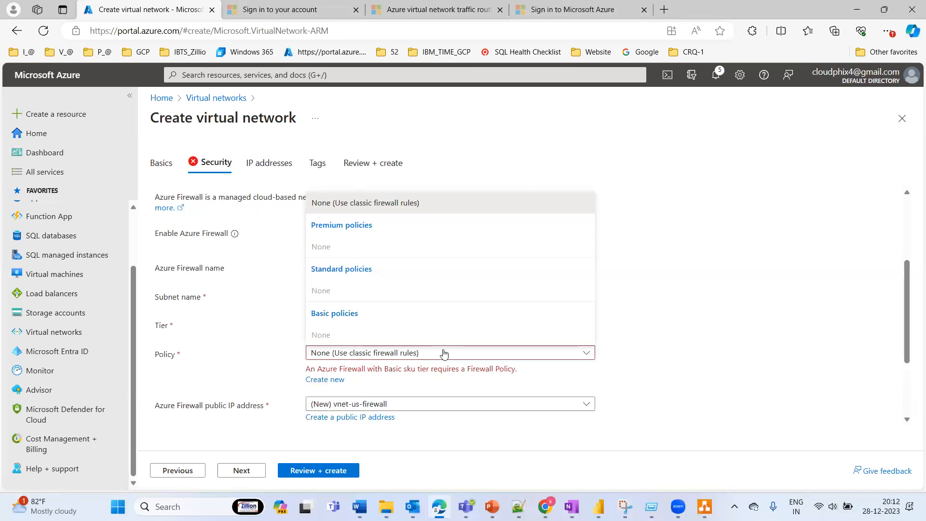
{"action": "left_click", "coordinate": [398, 407]}
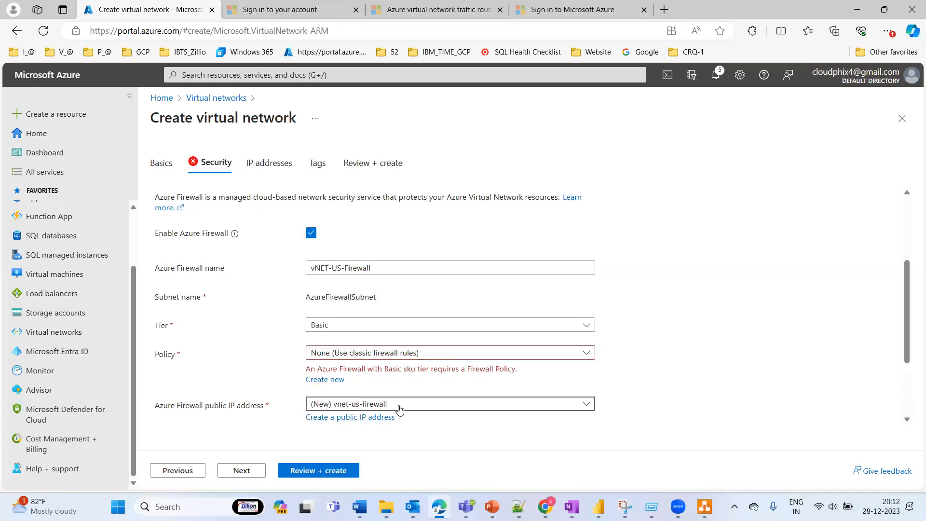
{"action": "left_click", "coordinate": [311, 232]}
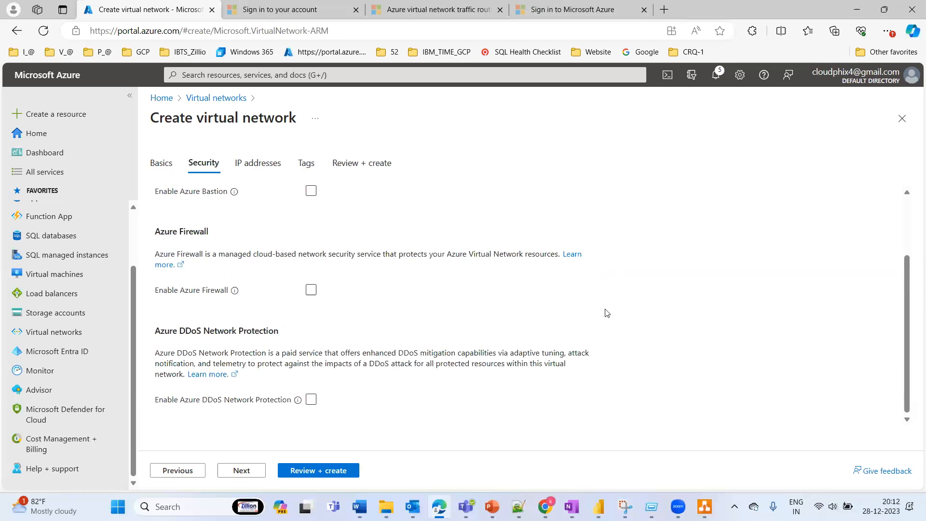
Step: Try enabling Azure DDoS Network Protection, and turn it off again
{"action": "left_click_drag", "start_coordinate": [167, 400], "coordinate": [286, 415]}
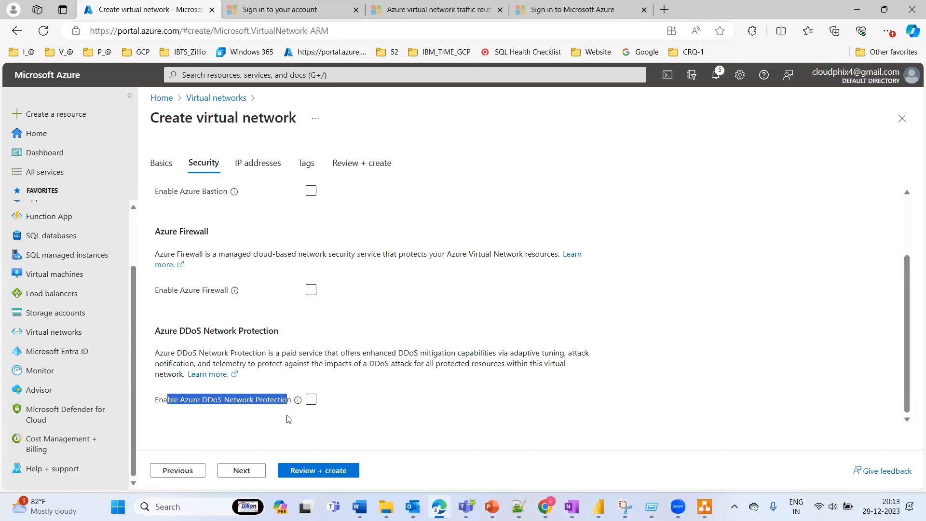
{"action": "left_click", "coordinate": [348, 399]}
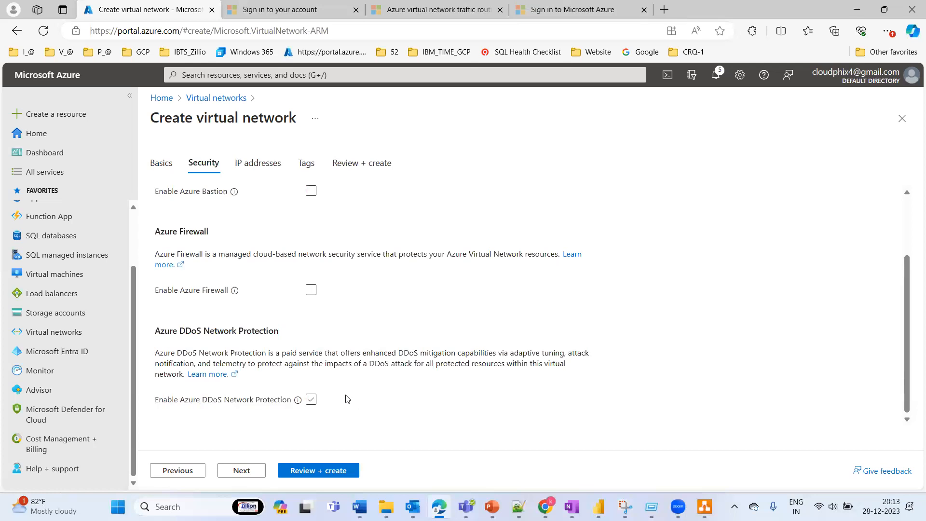
{"action": "left_click", "coordinate": [311, 399]}
{"action": "left_click", "coordinate": [310, 400]}
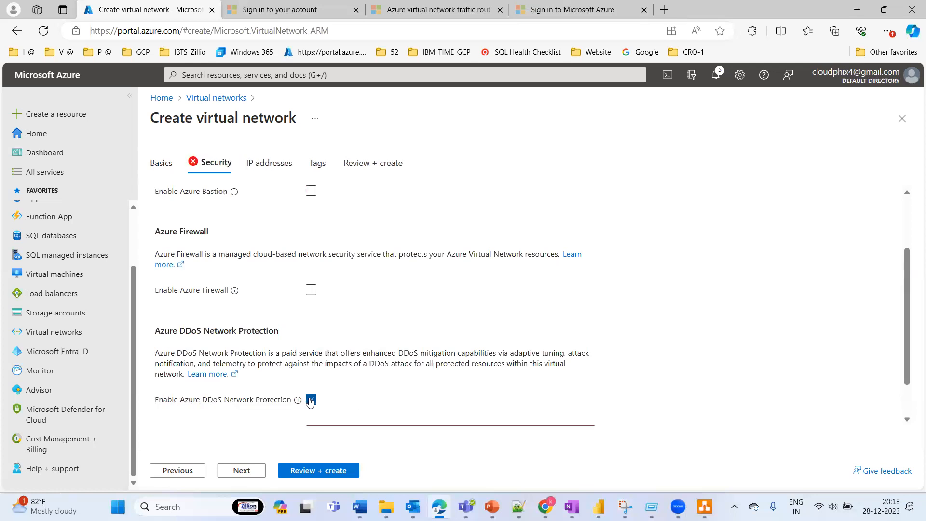
{"action": "left_click", "coordinate": [311, 402]}
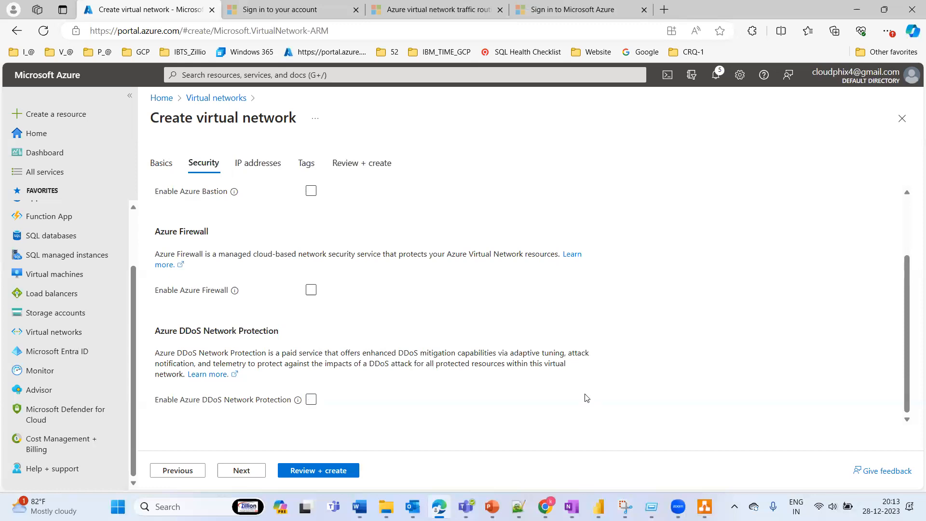
Step: Continue to the IP addresses settings and bring the address space and its subnets into view
{"action": "left_click_drag", "start_coordinate": [906, 294], "coordinate": [911, 350]}
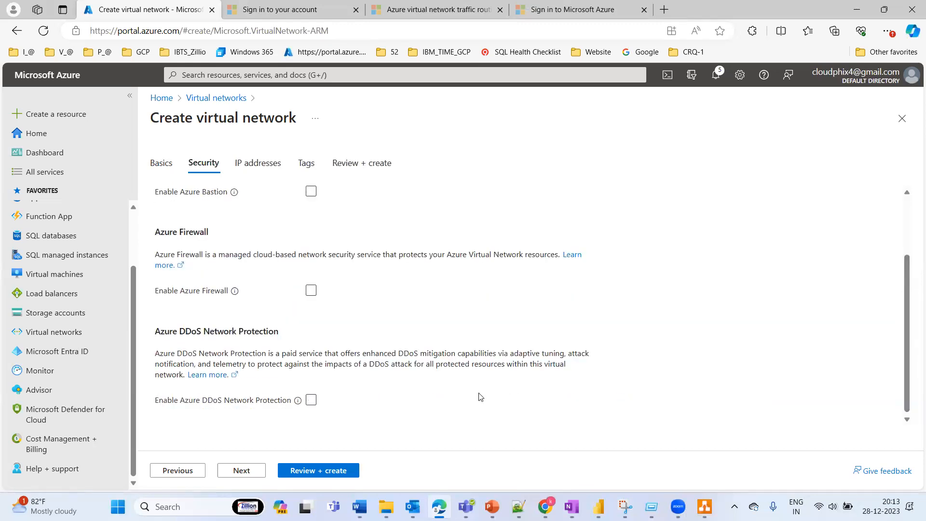
{"action": "left_click", "coordinate": [241, 471]}
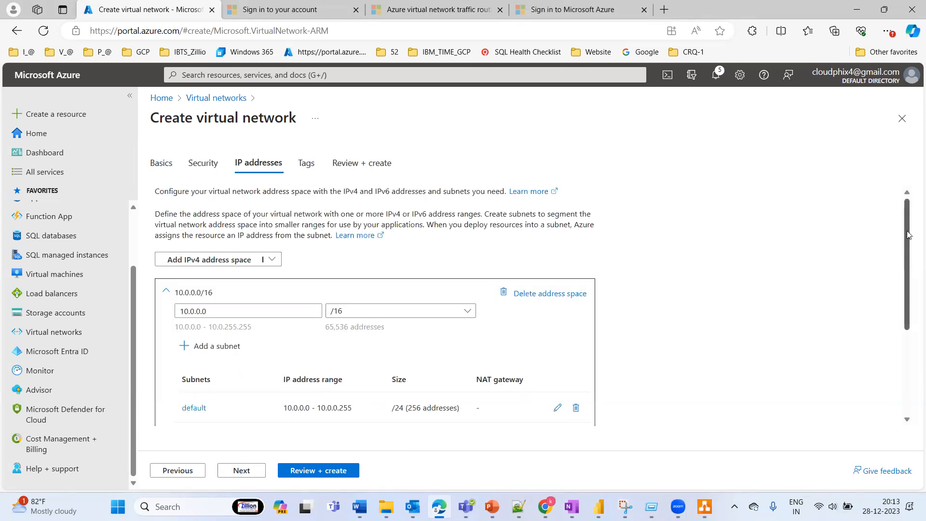
{"action": "left_click_drag", "start_coordinate": [907, 235], "coordinate": [908, 265]}
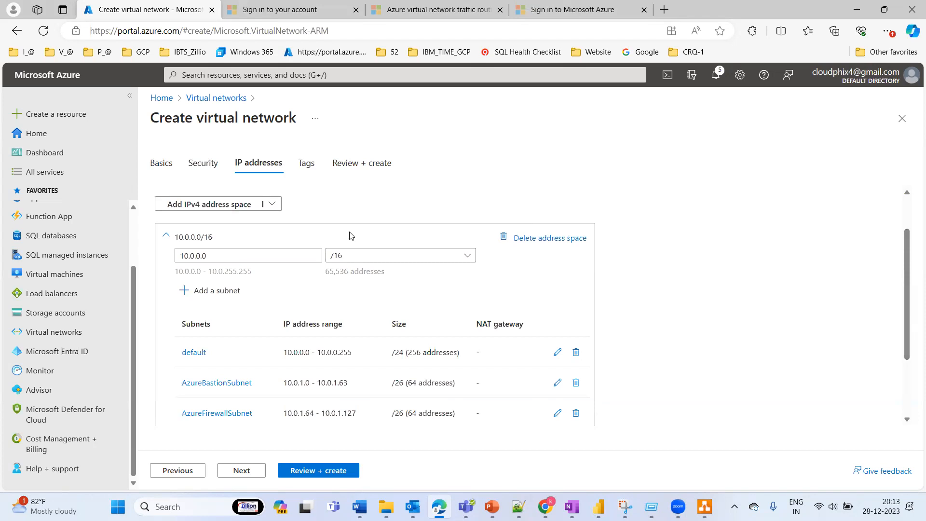
Step: Set the IPv4 address space's starting address to 192.168.0.0
{"action": "double_click", "coordinate": [232, 254]}
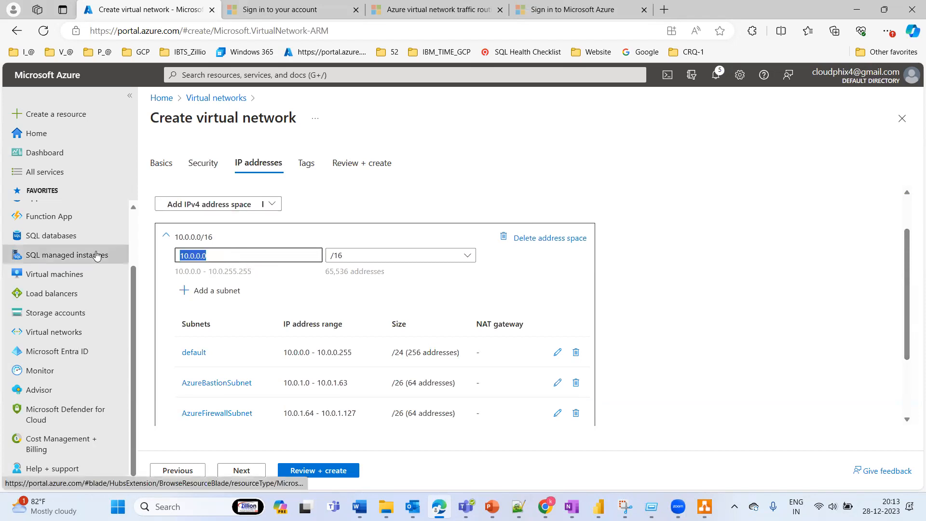
{"action": "type", "text": "192"}
{"action": "mouse_move", "coordinate": [97, 254]}
{"action": "type", "text": ".168"}
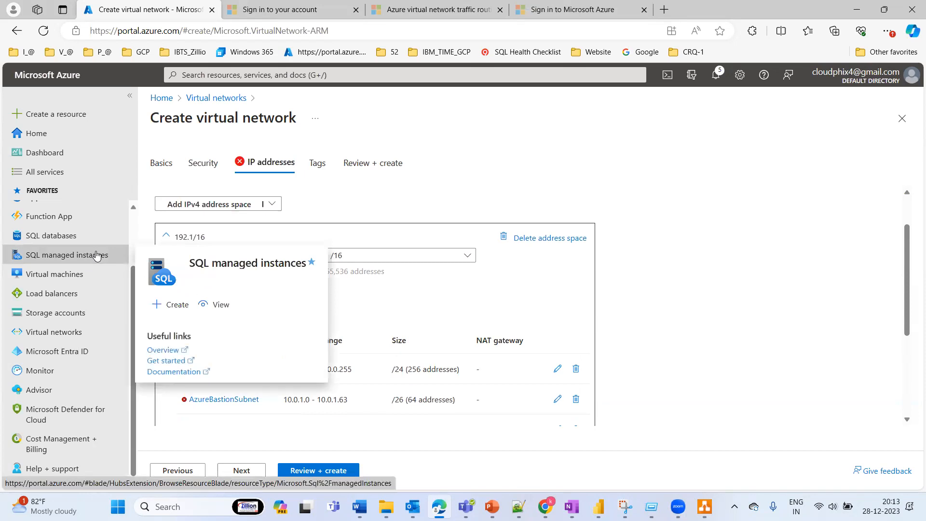
{"action": "type", "text": ".0.0"}
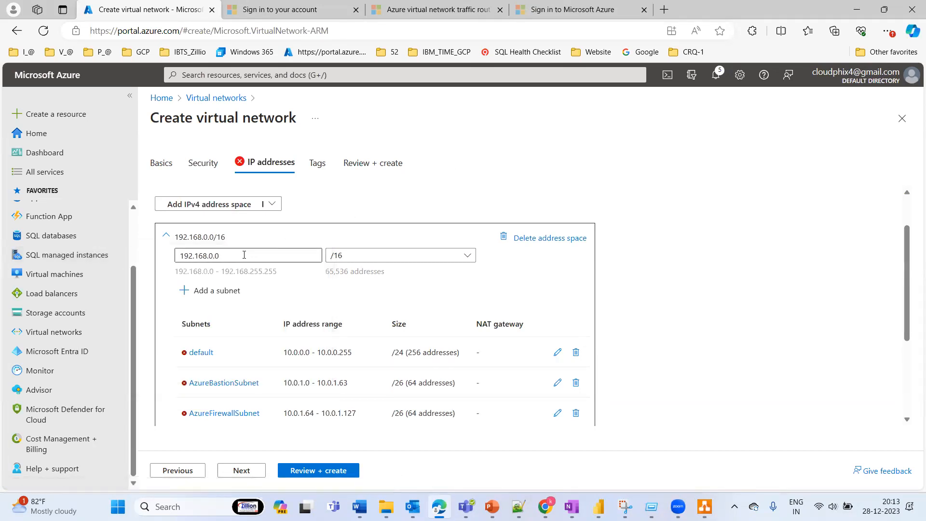
Step: Check the vNET diagram in draw.io and set the IPv4 address space's starting address to 10.0.0.0
{"action": "left_click_drag", "start_coordinate": [244, 255], "coordinate": [148, 247]}
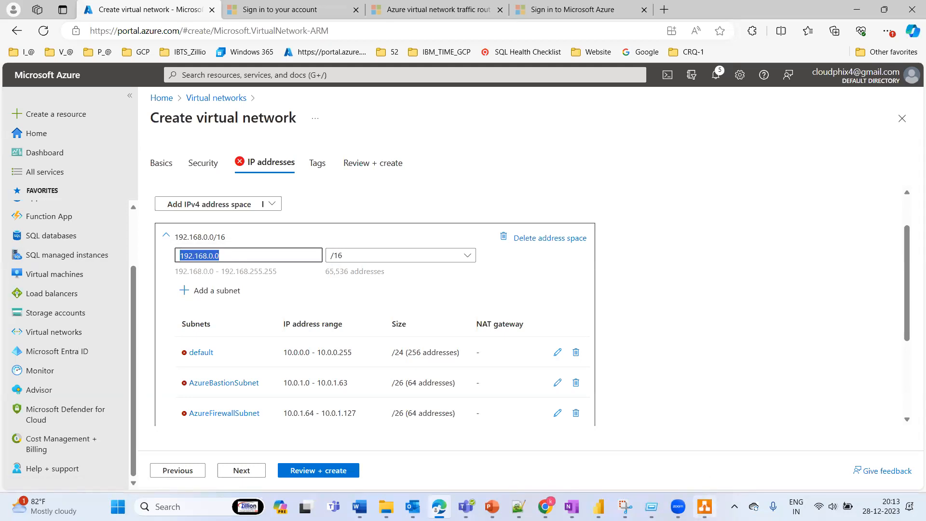
{"action": "left_click", "coordinate": [704, 506]}
{"action": "left_click", "coordinate": [704, 507]}
{"action": "type", "text": "10"}
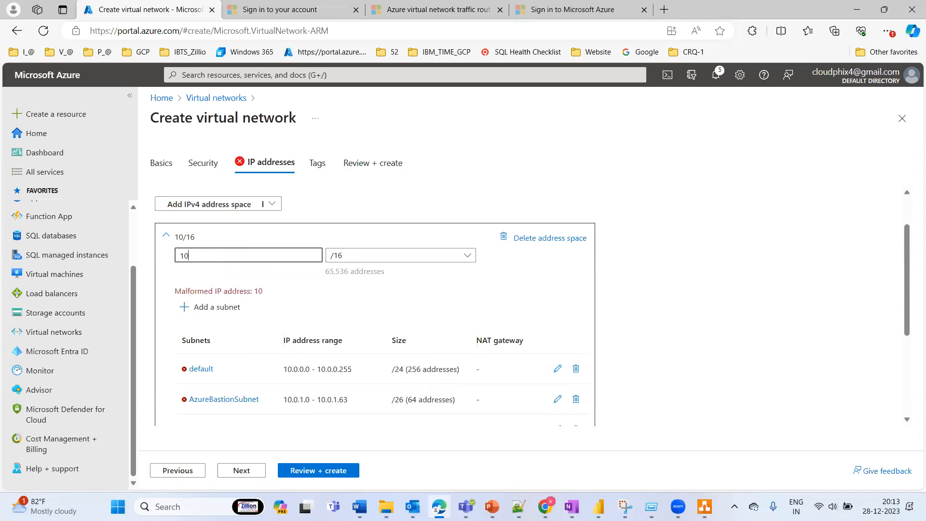
{"action": "type", "text": ".0.0.0"}
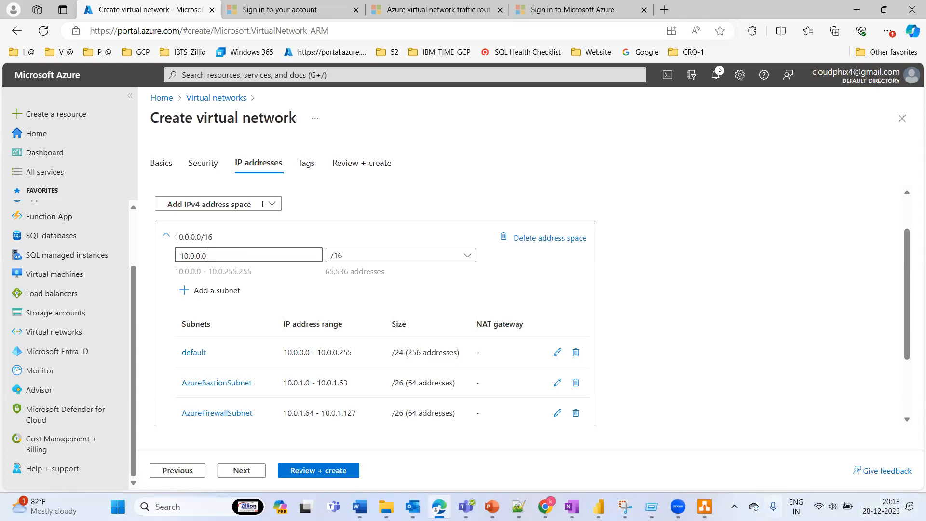
{"action": "key", "text": "alt+Tab"}
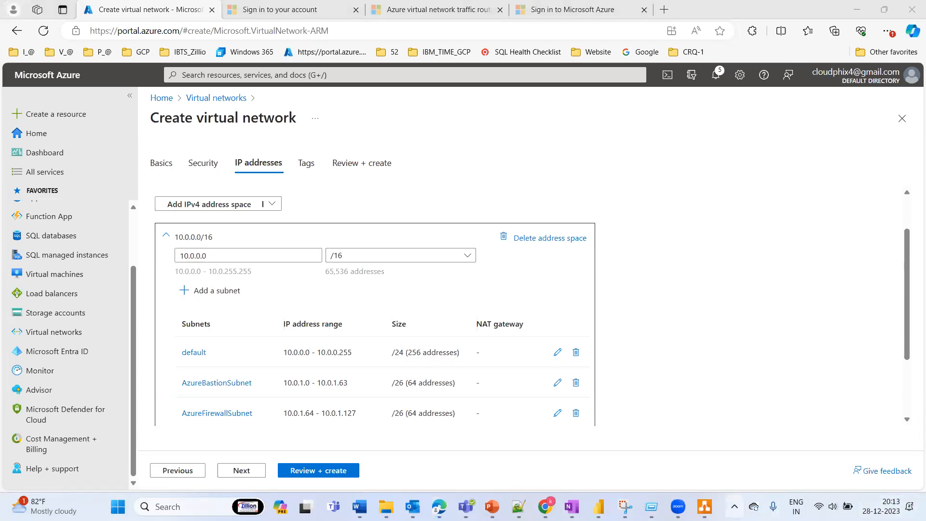
{"action": "key", "text": "super+i"}
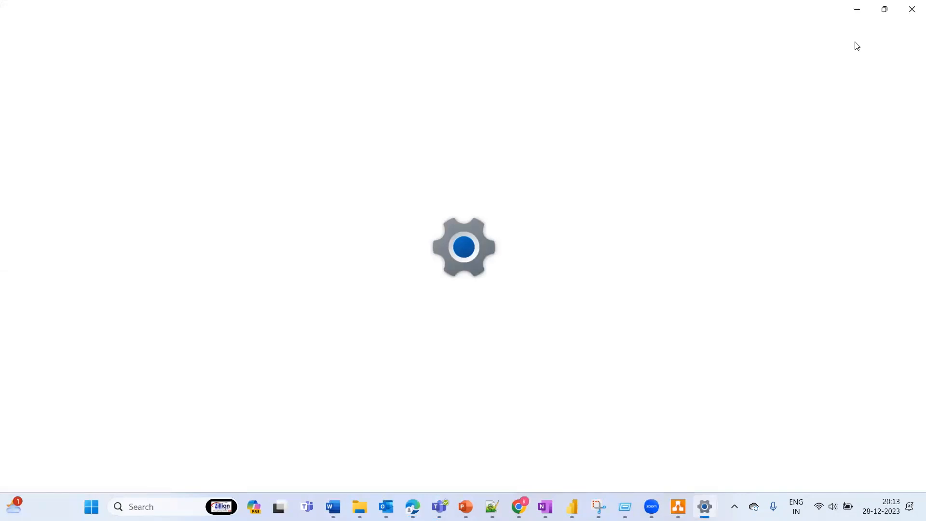
{"action": "left_click", "coordinate": [856, 8]}
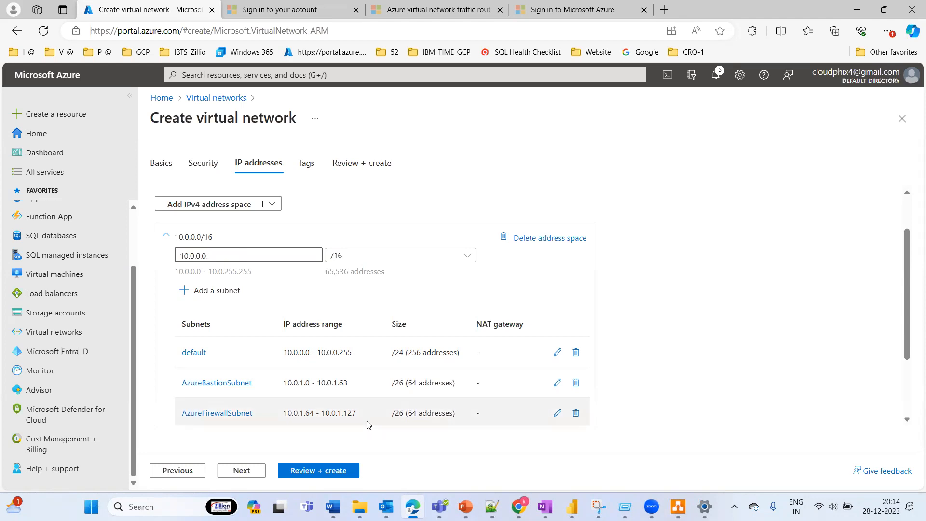
Step: Delete AzureFirewallSubnet, then rename the default subnet to subnet-1 after checking the subnet names in the draw.io diagram
{"action": "left_click", "coordinate": [576, 414]}
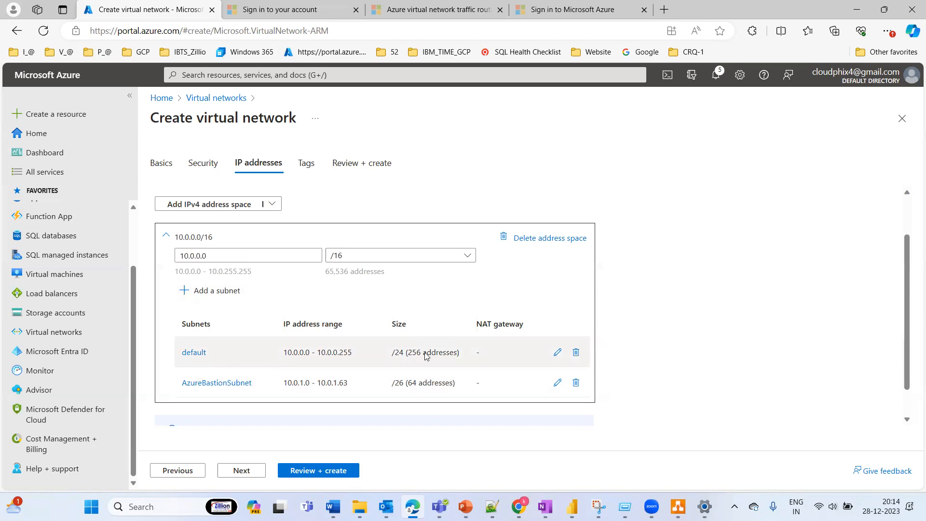
{"action": "left_click", "coordinate": [558, 354]}
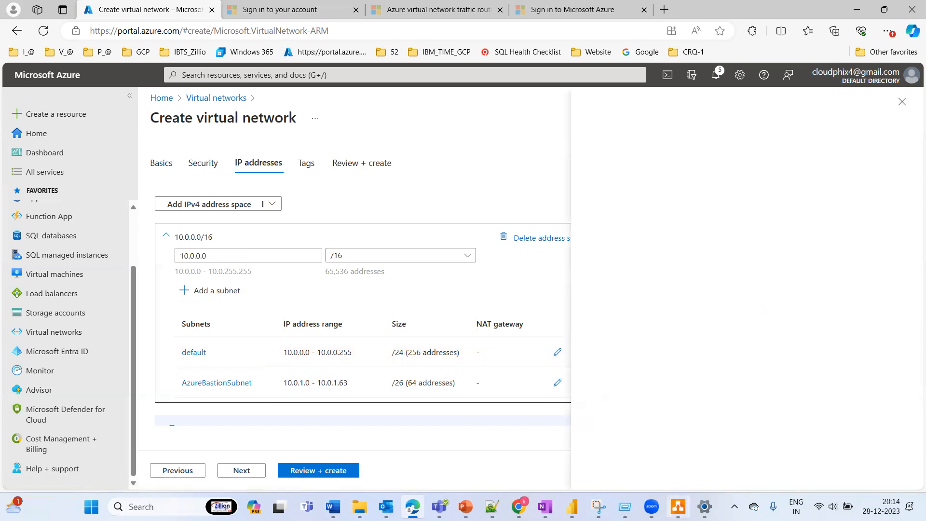
{"action": "left_click", "coordinate": [677, 506]}
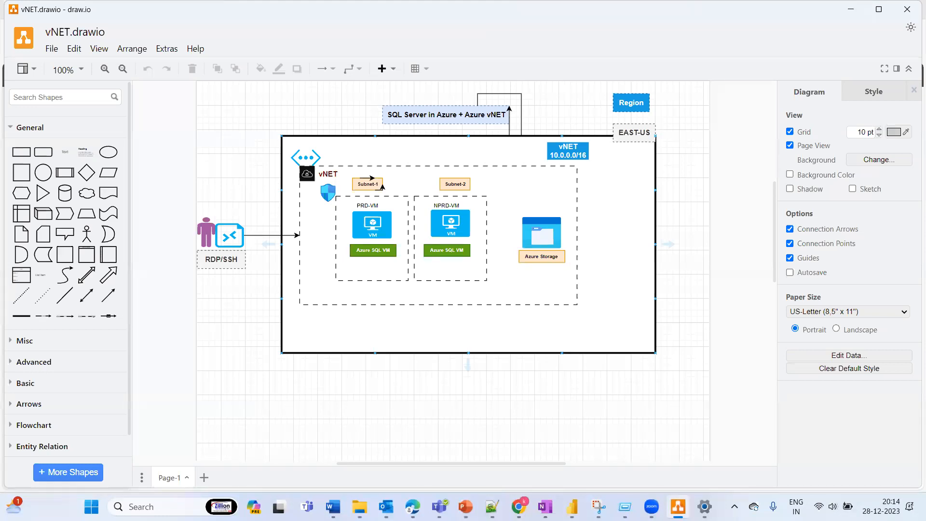
{"action": "key", "text": "alt+Tab"}
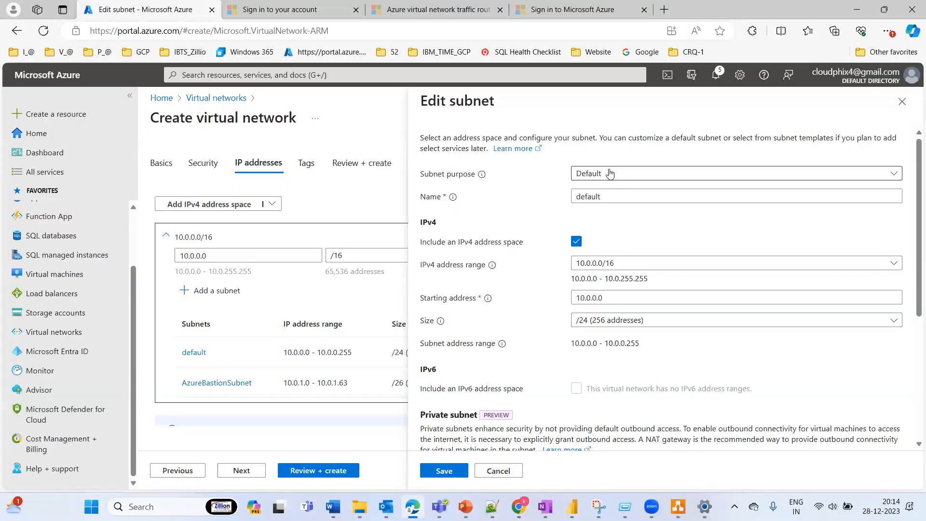
{"action": "left_click_drag", "start_coordinate": [603, 196], "coordinate": [539, 199]}
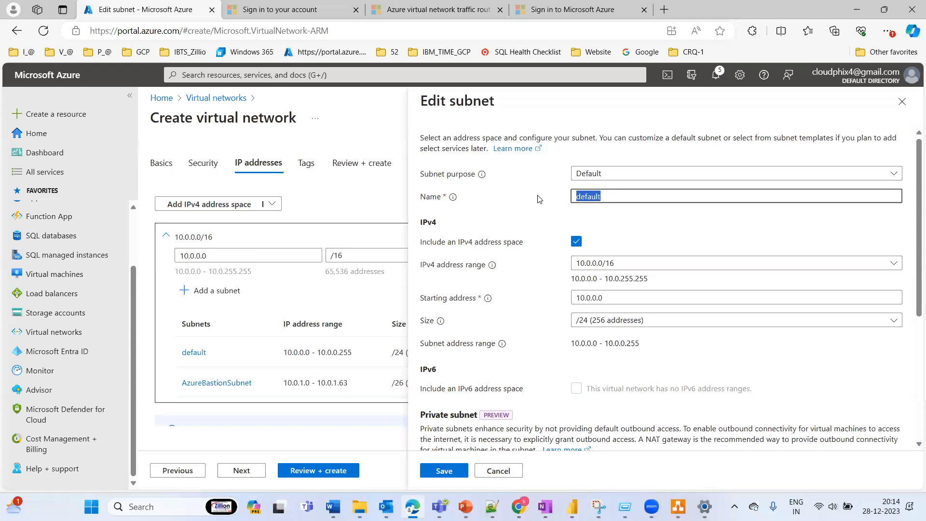
{"action": "type", "text": "subnet-1"}
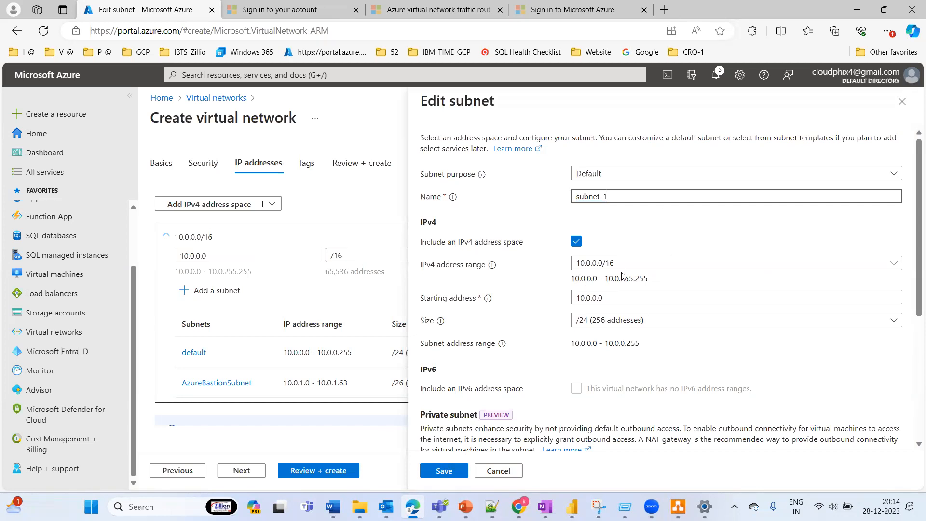
Step: Set the size of subnet-1 to /25 (128 addresses) and save the subnet
{"action": "left_click", "coordinate": [599, 321]}
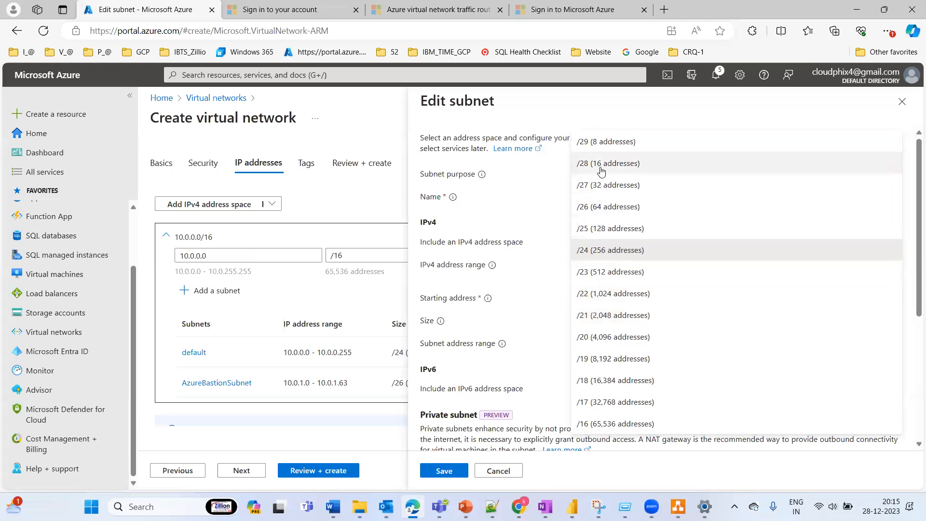
{"action": "left_click", "coordinate": [606, 235]}
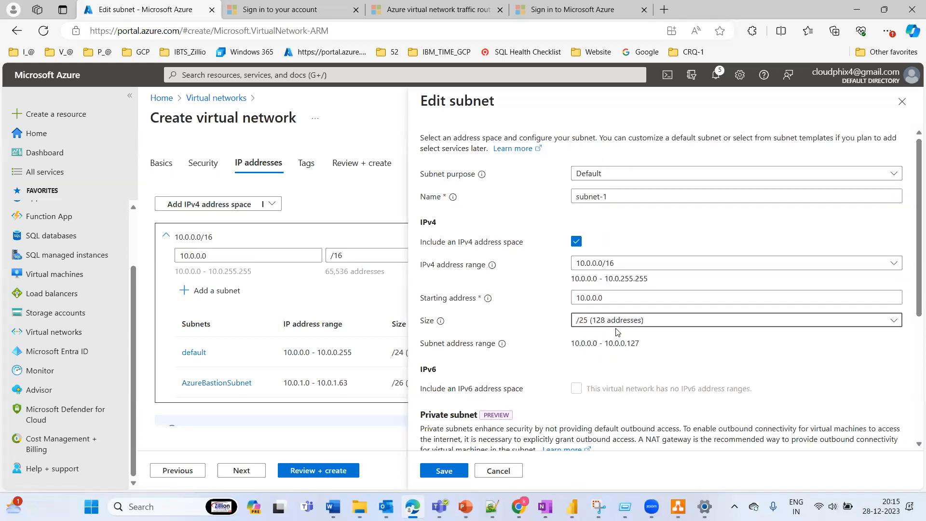
{"action": "left_click", "coordinate": [444, 471]}
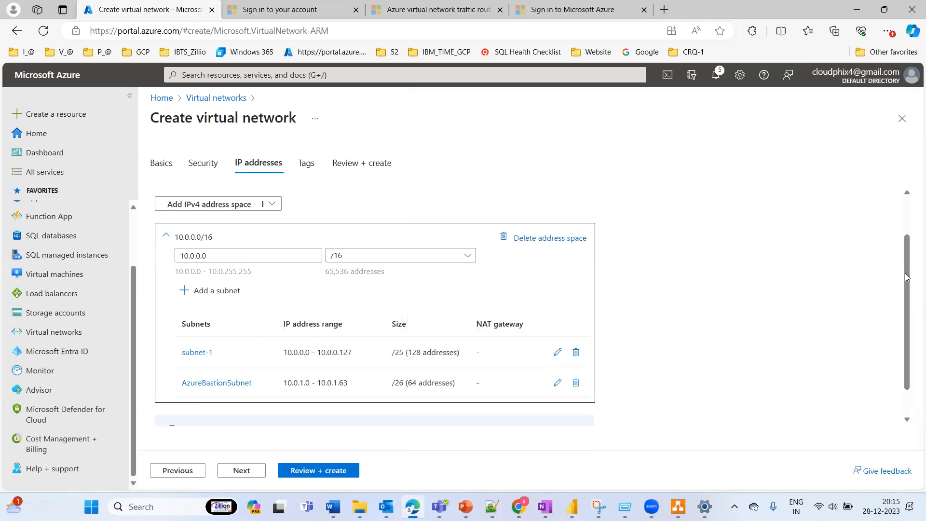
Step: Start another subnet in the 10.0.0.0/16 address space and name it subnet-2
{"action": "left_click_drag", "start_coordinate": [906, 292], "coordinate": [906, 317]}
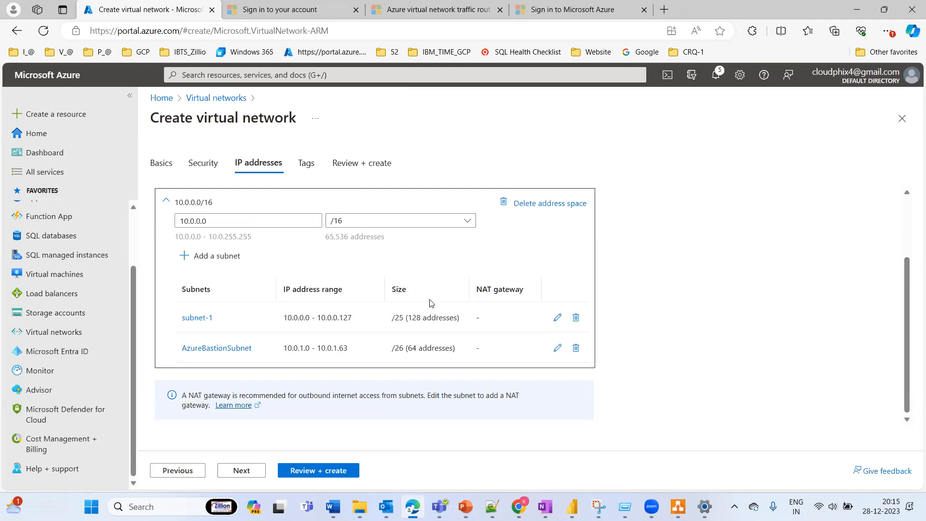
{"action": "left_click", "coordinate": [215, 257]}
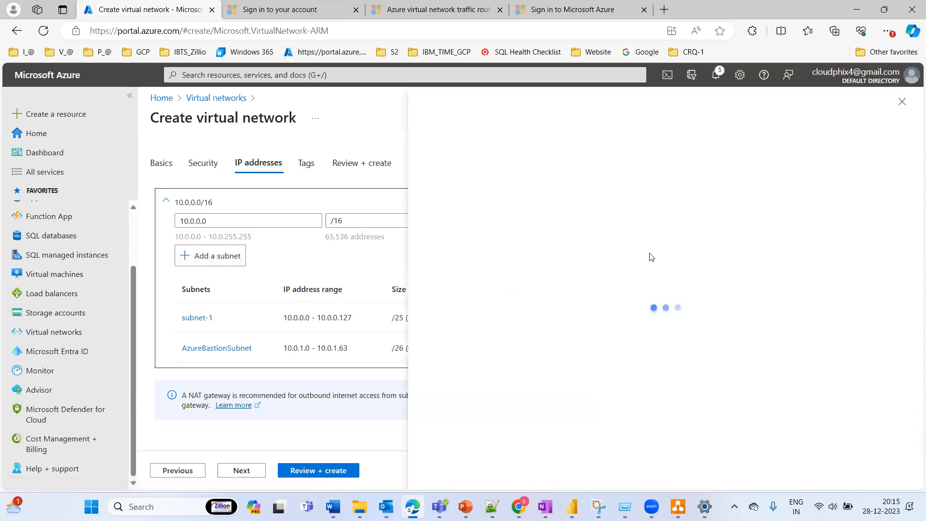
{"action": "left_click_drag", "start_coordinate": [613, 195], "coordinate": [540, 195]}
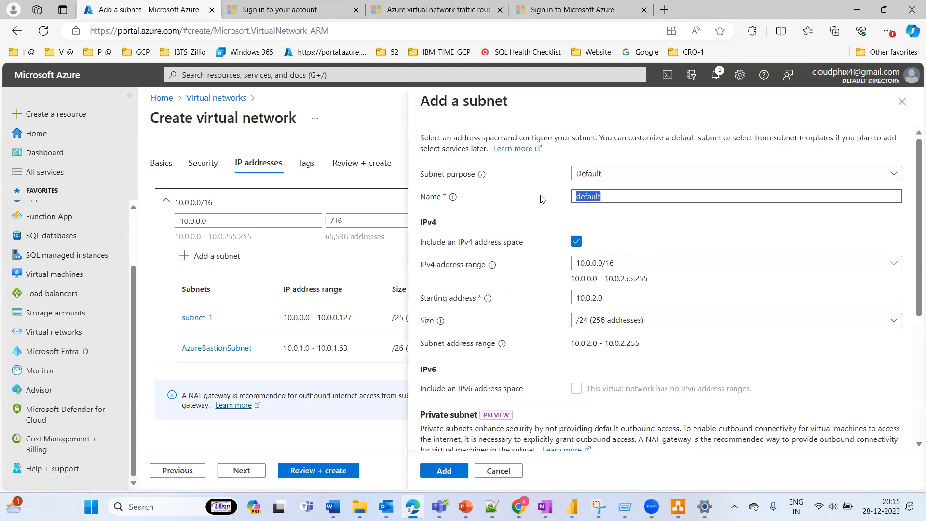
{"action": "type", "text": "subnet-2"}
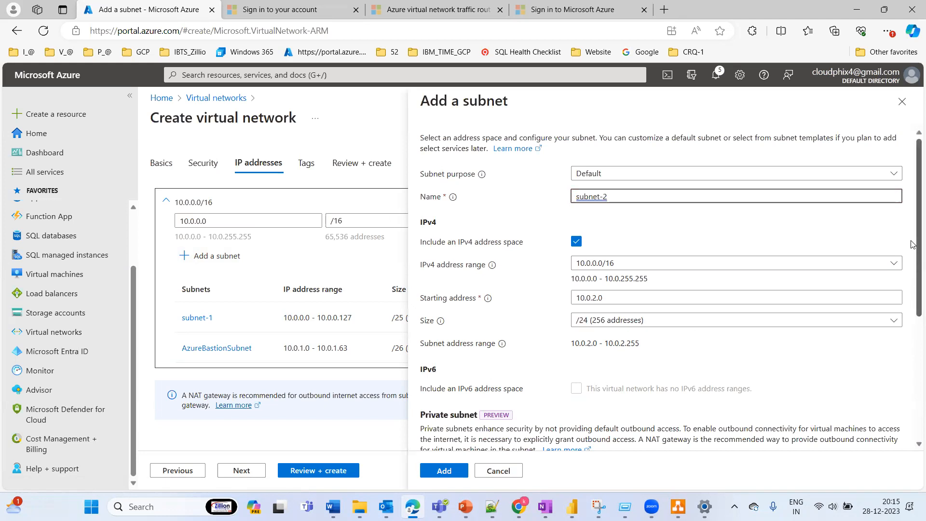
Step: Try enabling the private subnet option for subnet-2, and turn it off again
{"action": "left_click_drag", "start_coordinate": [912, 245], "coordinate": [912, 371]}
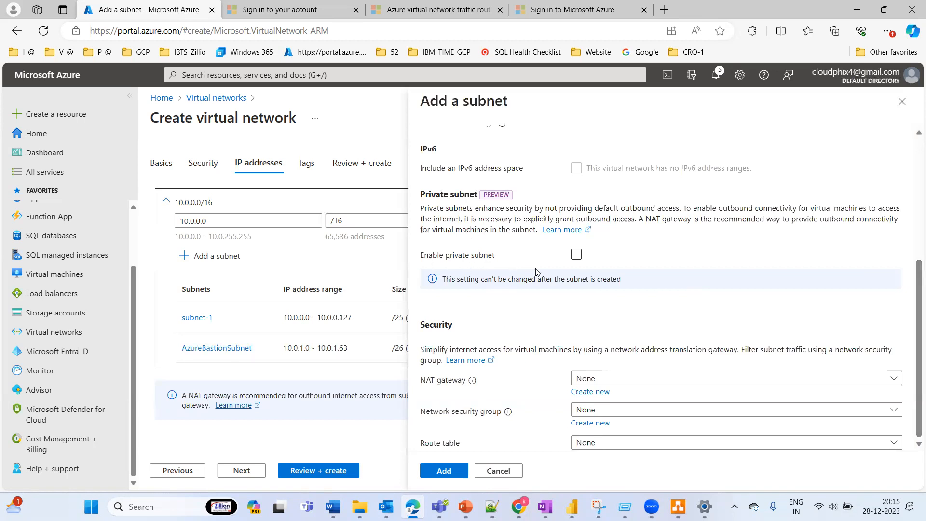
{"action": "left_click", "coordinate": [576, 255]}
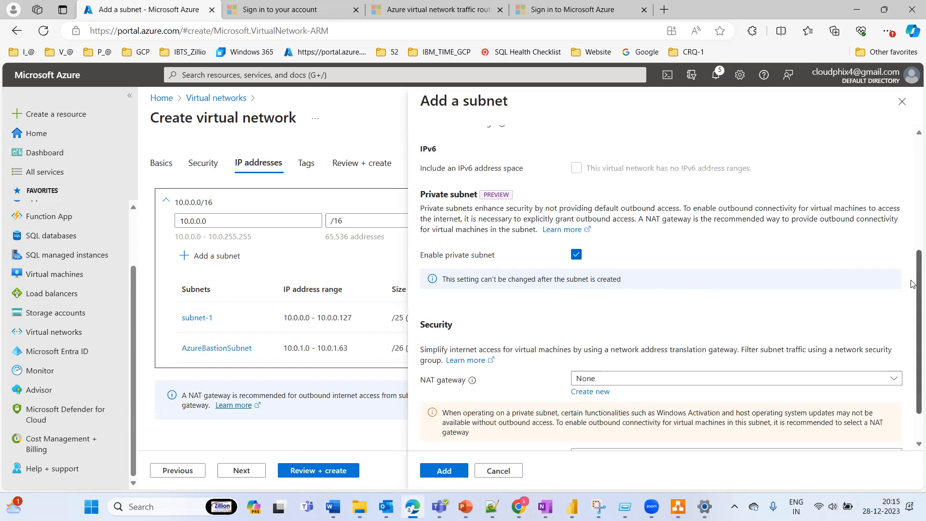
{"action": "left_click_drag", "start_coordinate": [913, 284], "coordinate": [912, 436]}
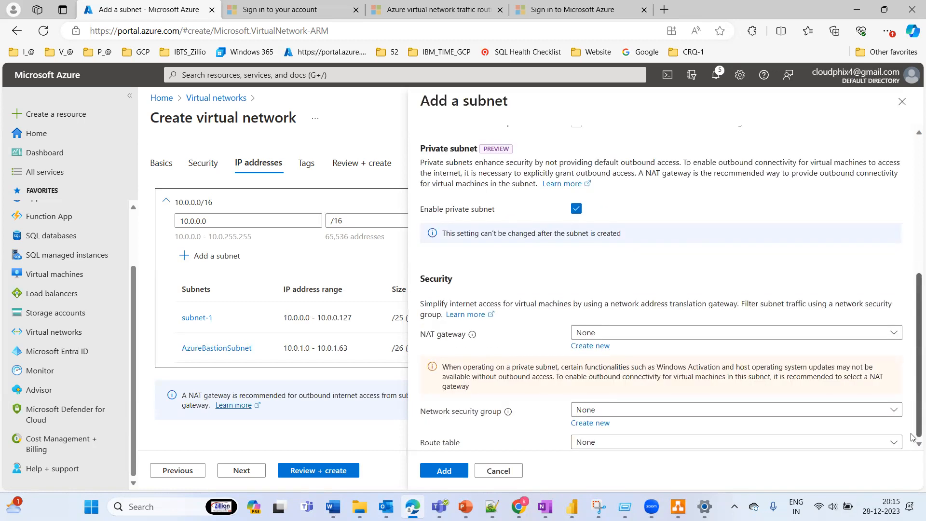
{"action": "left_click", "coordinate": [576, 209]}
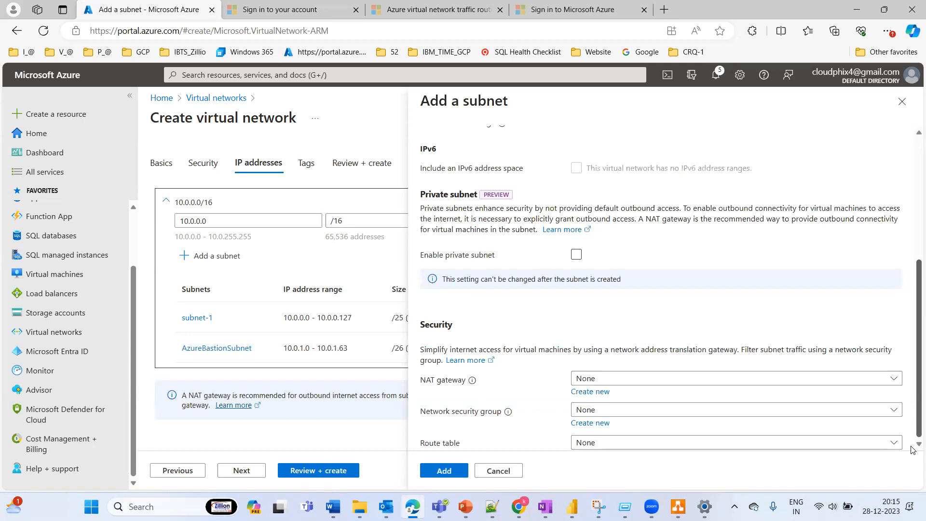
Step: Add subnet-2 to the address space and compare the subnet list with the vNET diagram in draw.io
{"action": "scroll", "coordinate": [911, 339], "scroll_direction": "up", "scroll_amount": 5}
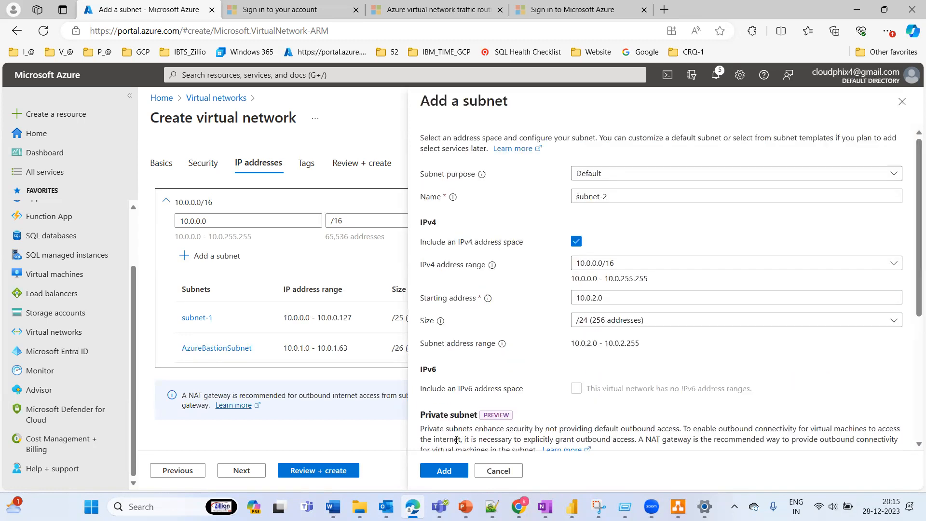
{"action": "left_click", "coordinate": [443, 471]}
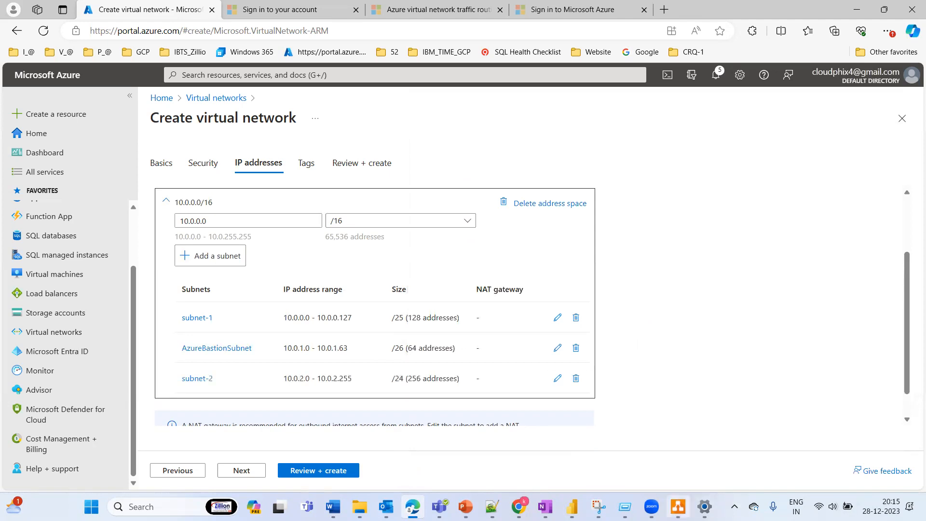
{"action": "left_click", "coordinate": [678, 506]}
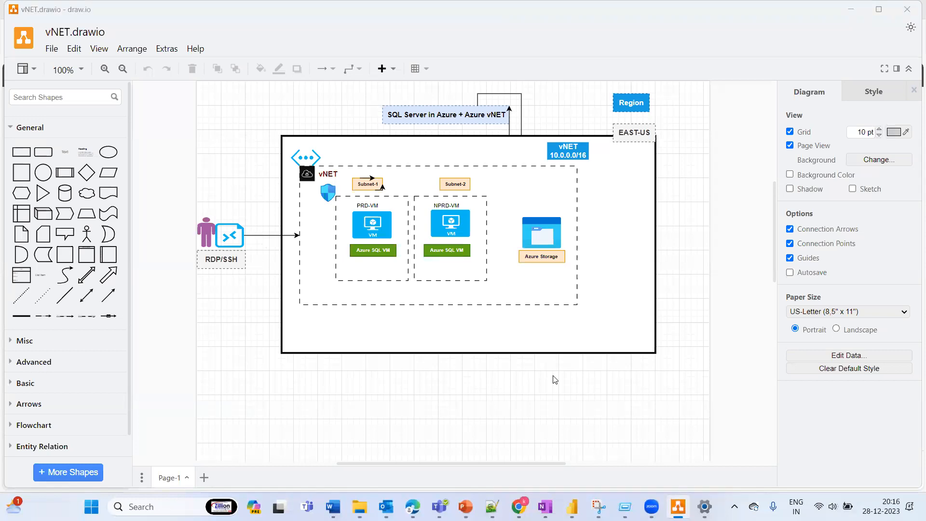
{"action": "key", "text": "alt+Tab"}
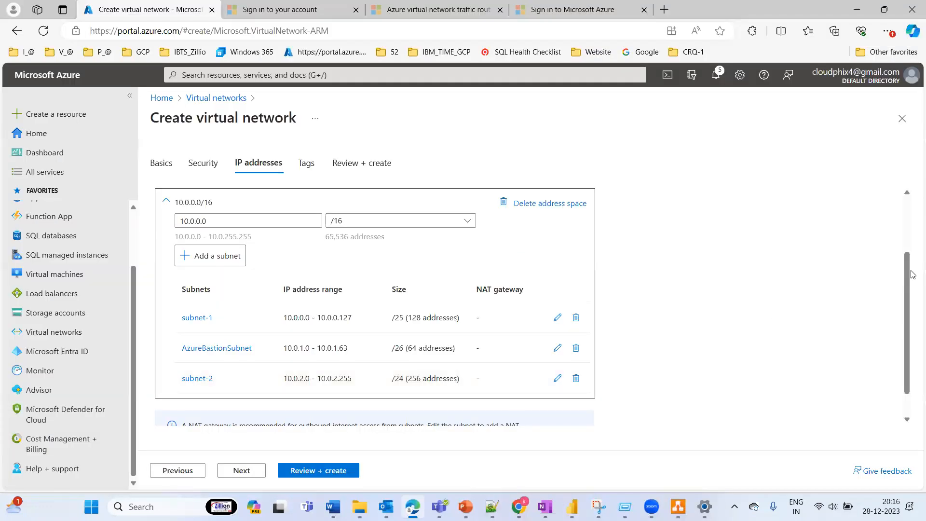
{"action": "scroll", "coordinate": [899, 380], "scroll_direction": "down", "scroll_amount": 1}
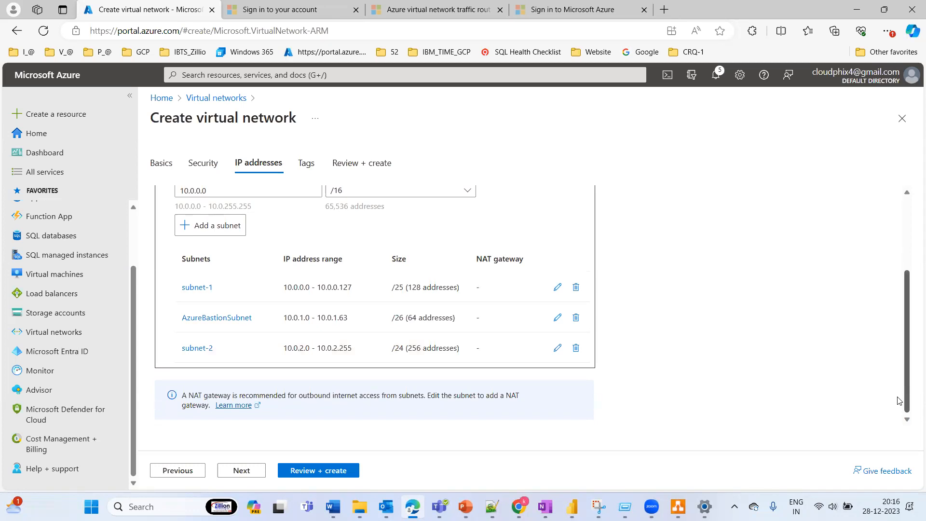
{"action": "scroll", "coordinate": [897, 228], "scroll_direction": "up", "scroll_amount": 3}
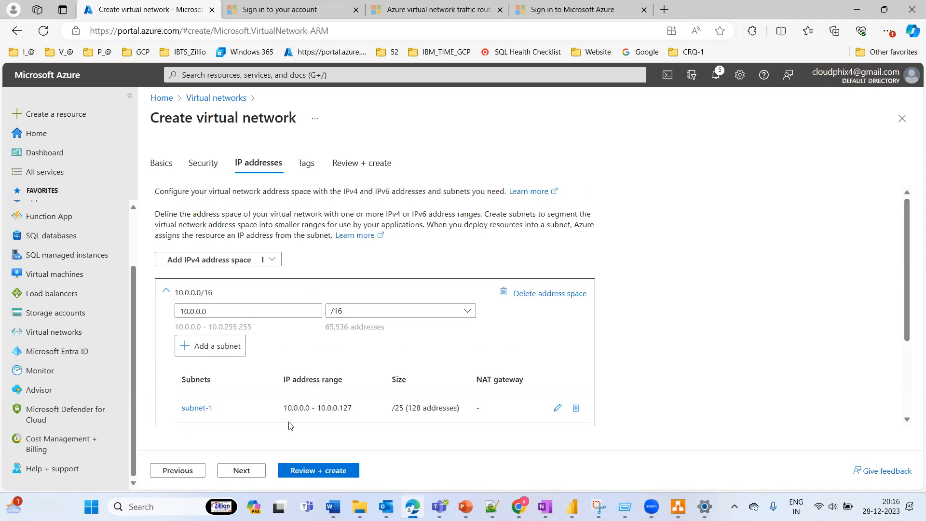
Step: Proceed without adding tags and create the vNET-US virtual network
{"action": "left_click", "coordinate": [245, 473]}
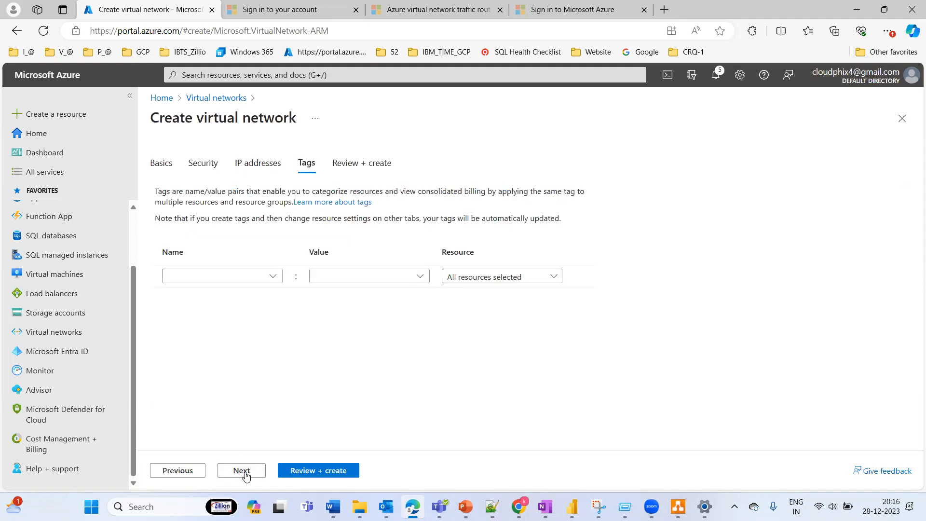
{"action": "left_click", "coordinate": [244, 473]}
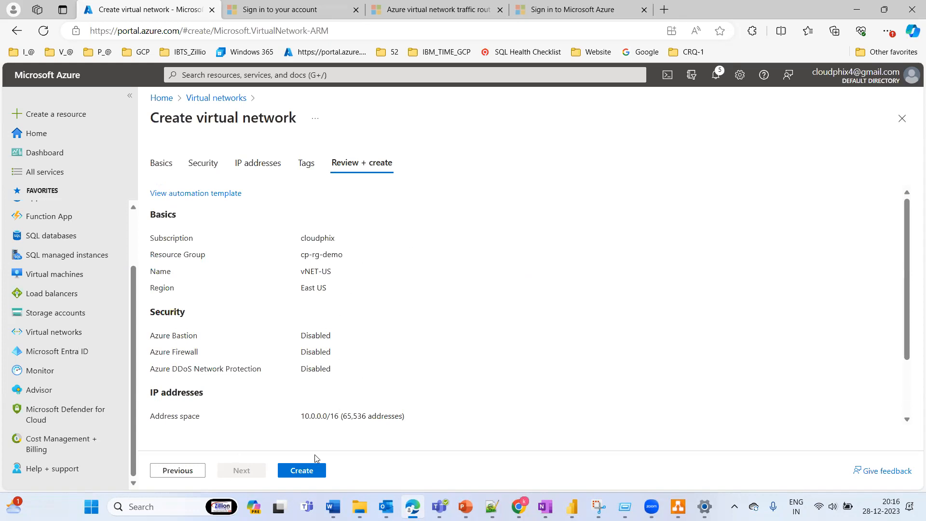
{"action": "left_click", "coordinate": [308, 469]}
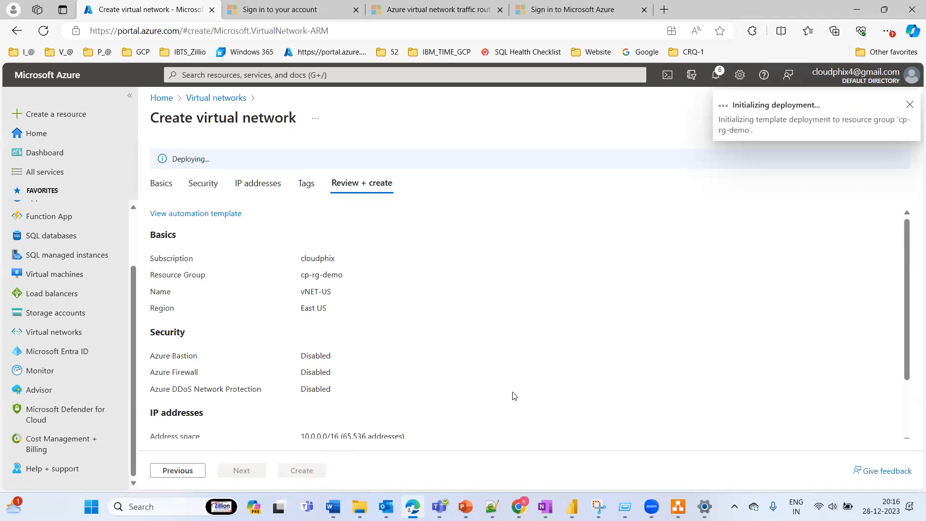
Step: In the draw.io vNET diagram, search the shapes for Azure Bastion and place its icon in the lower-left corner of the dashed vNET box
{"action": "left_click", "coordinate": [678, 506]}
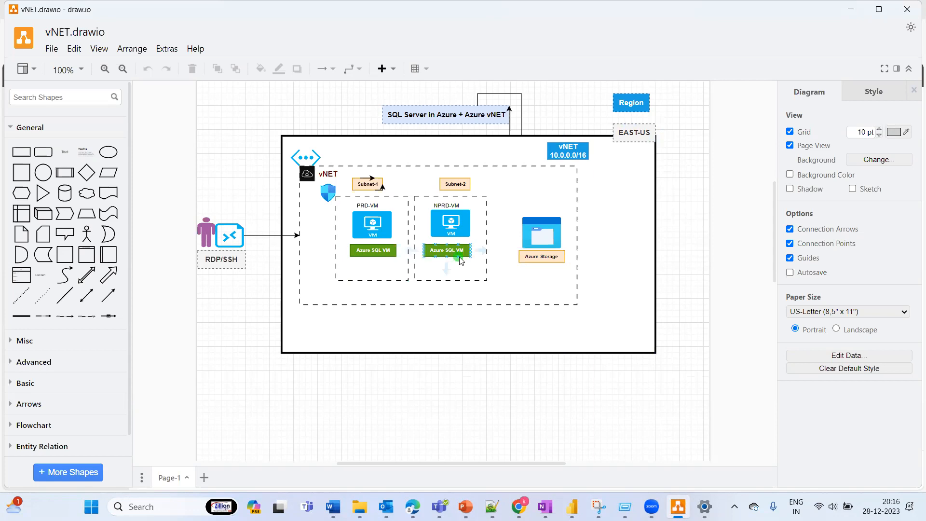
{"action": "left_click", "coordinate": [74, 101]}
{"action": "type", "text": "Azure Bastion"}
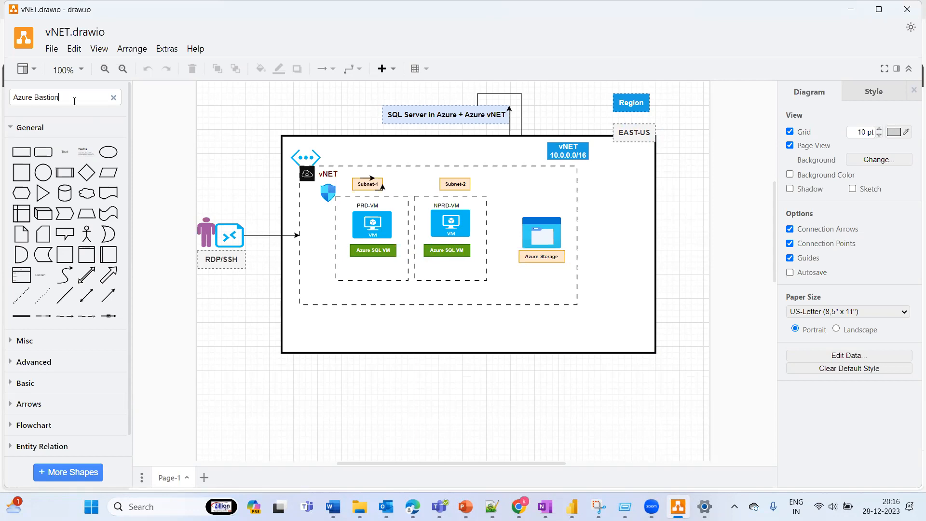
{"action": "key", "text": "Return"}
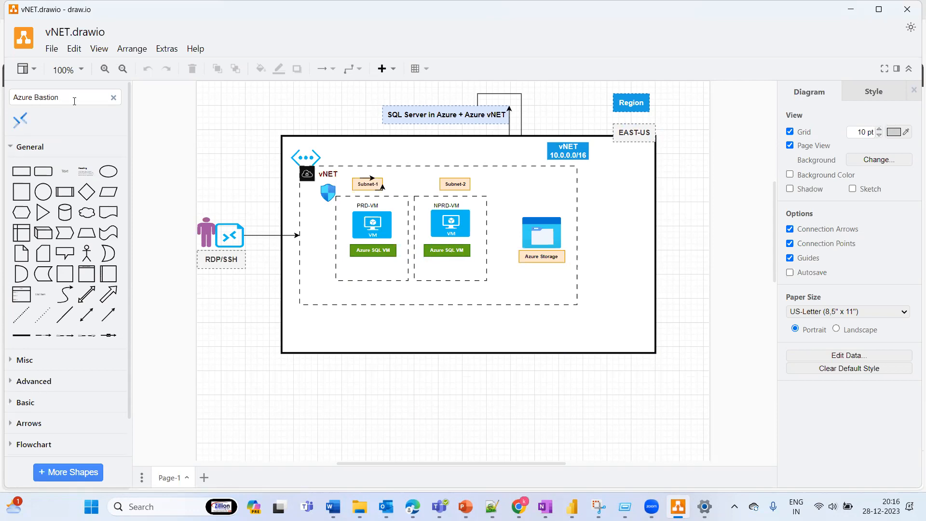
{"action": "left_click", "coordinate": [21, 118]}
{"action": "left_click_drag", "start_coordinate": [447, 282], "coordinate": [305, 296]}
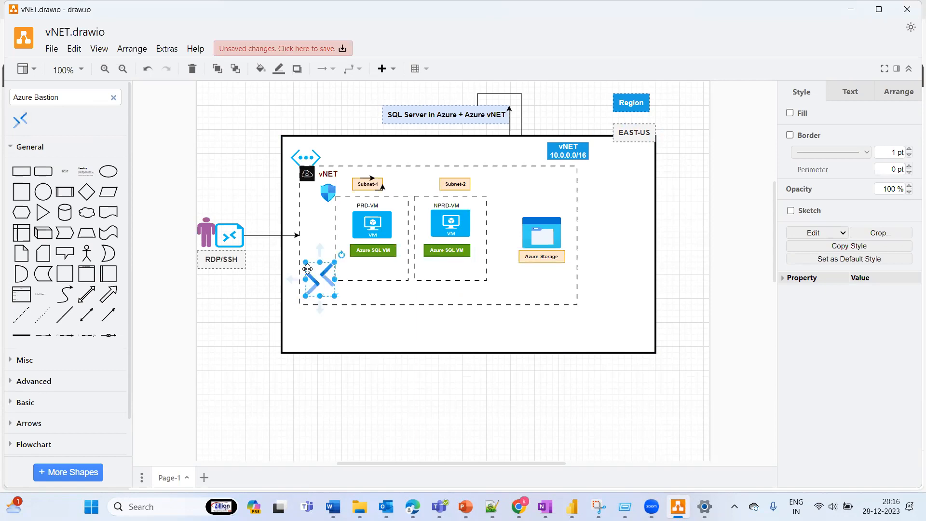
Step: Undo the accidental rotation of the Azure Bastion icon and move it onto the dashed vNET box's left edge, above the RDP/SSH arrow
{"action": "mouse_move", "coordinate": [339, 255]}
{"action": "left_mouse_down"}
{"action": "mouse_move", "coordinate": [331, 275]}
{"action": "mouse_move", "coordinate": [329, 263]}
{"action": "left_mouse_up"}
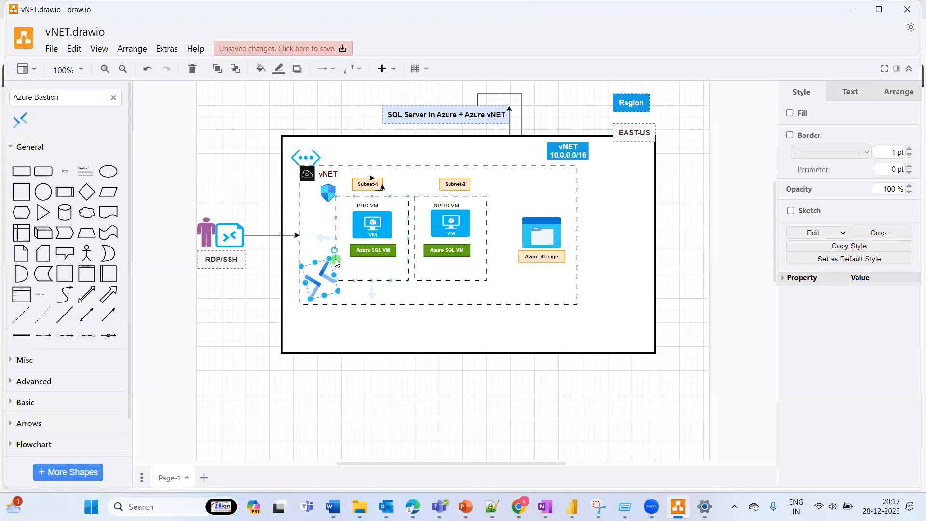
{"action": "key", "text": "ctrl+z"}
{"action": "left_click_drag", "start_coordinate": [321, 270], "coordinate": [293, 221]}
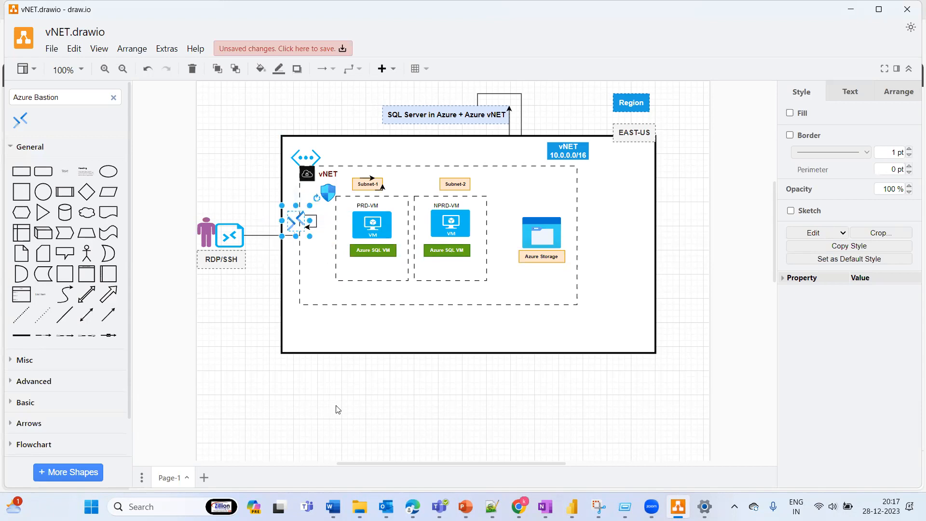
Step: Switch to the Azure portal, check the vNET-US deployment details, and open the deployed virtual network
{"action": "left_click", "coordinate": [337, 409]}
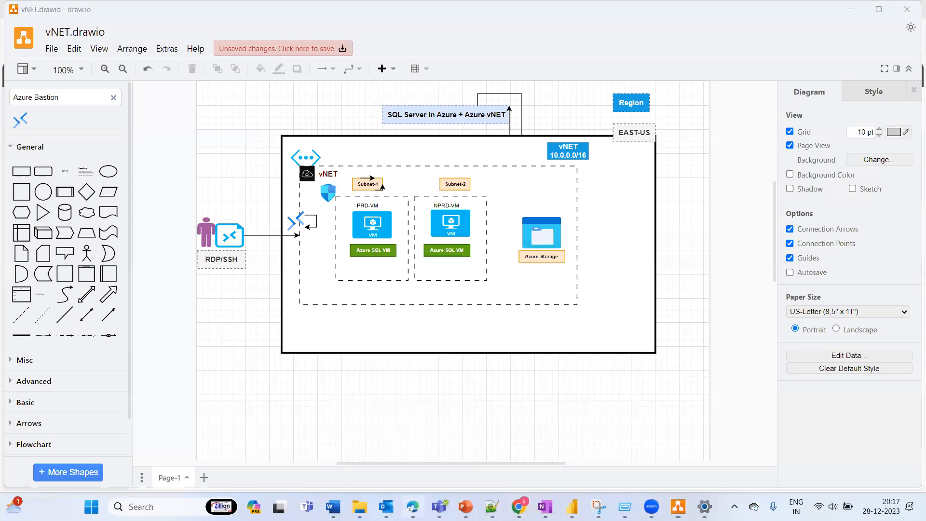
{"action": "left_click", "coordinate": [412, 506]}
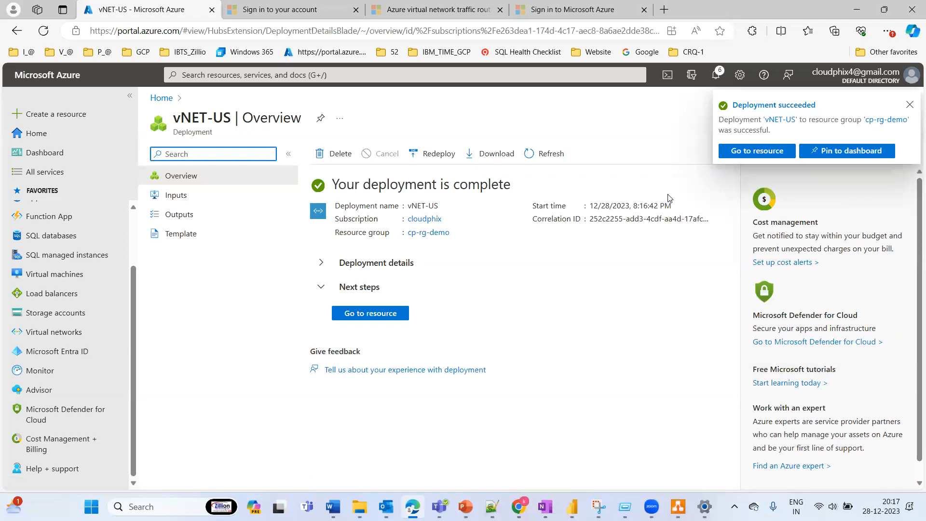
{"action": "left_click", "coordinate": [321, 264]}
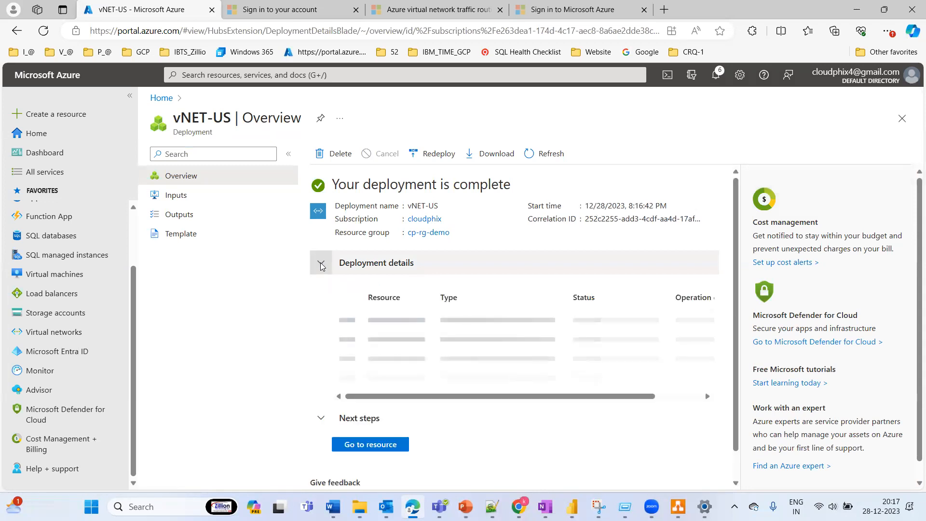
{"action": "left_click", "coordinate": [321, 265]}
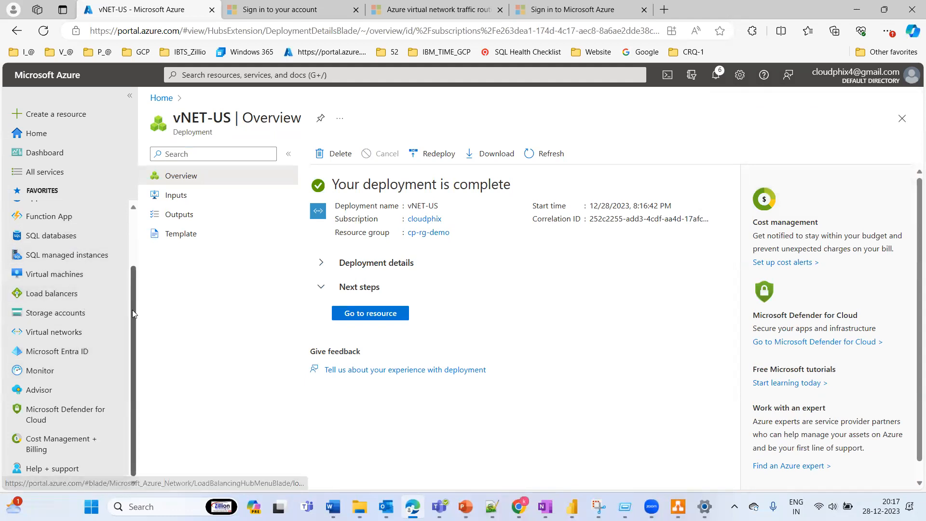
{"action": "scroll", "coordinate": [132, 310], "scroll_direction": "up", "scroll_amount": 3}
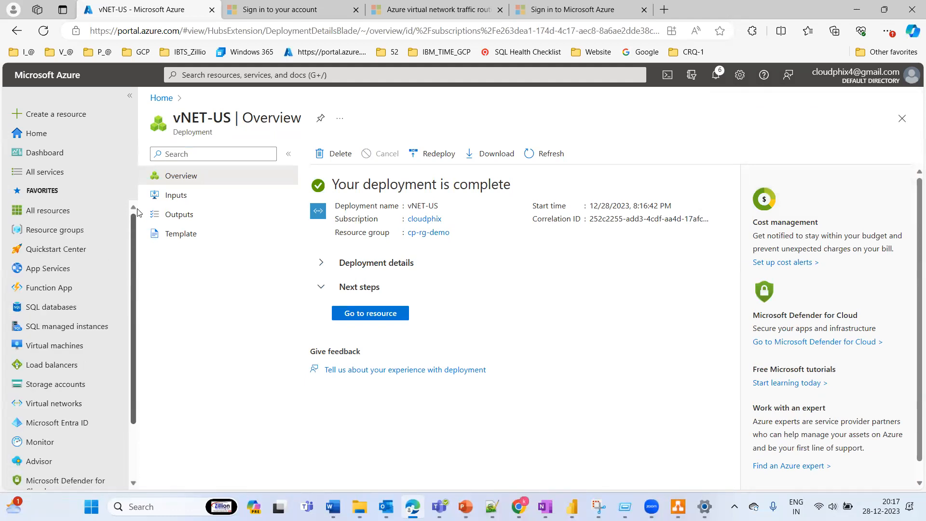
{"action": "left_click", "coordinate": [366, 314]}
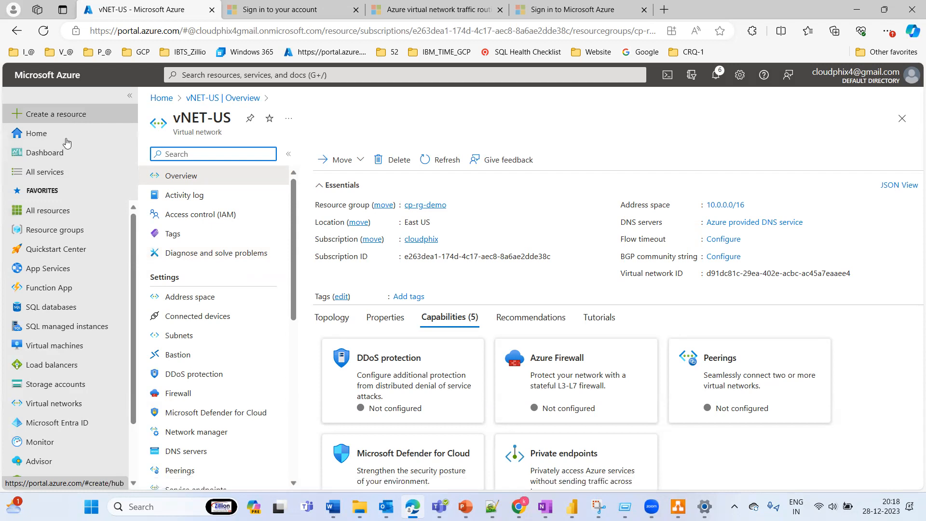
Step: Start creating an Azure virtual machine in resource group cp-rg-demo with the name sqlvm
{"action": "left_click", "coordinate": [55, 348]}
{"action": "left_click_drag", "start_coordinate": [54, 351], "coordinate": [47, 353]}
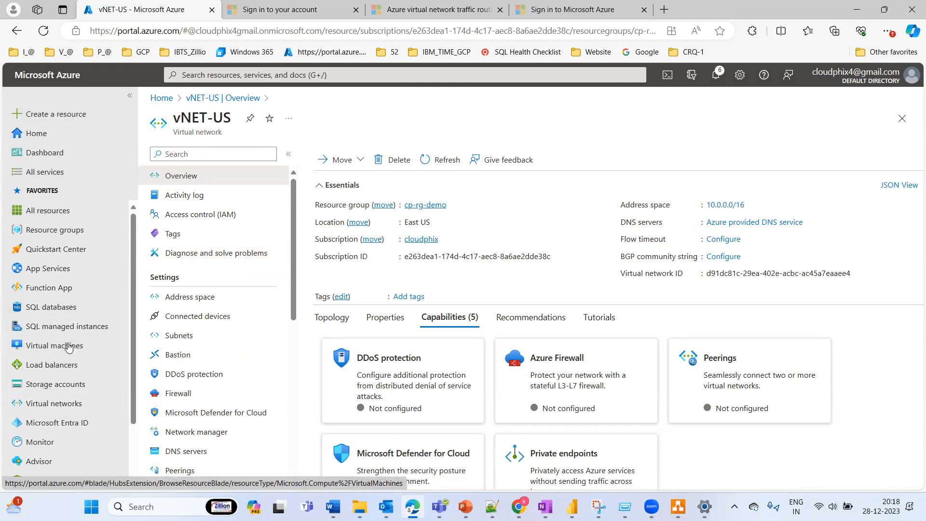
{"action": "left_click", "coordinate": [69, 346]}
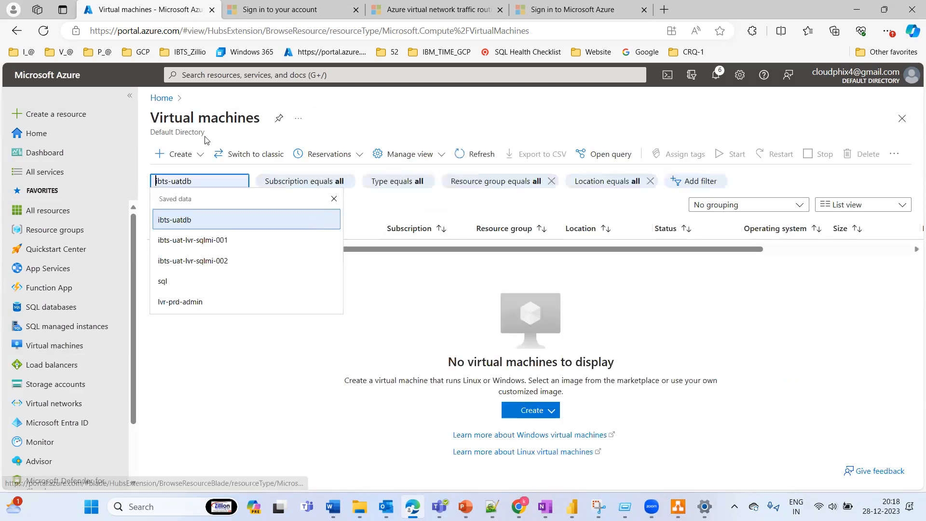
{"action": "left_click", "coordinate": [181, 154]}
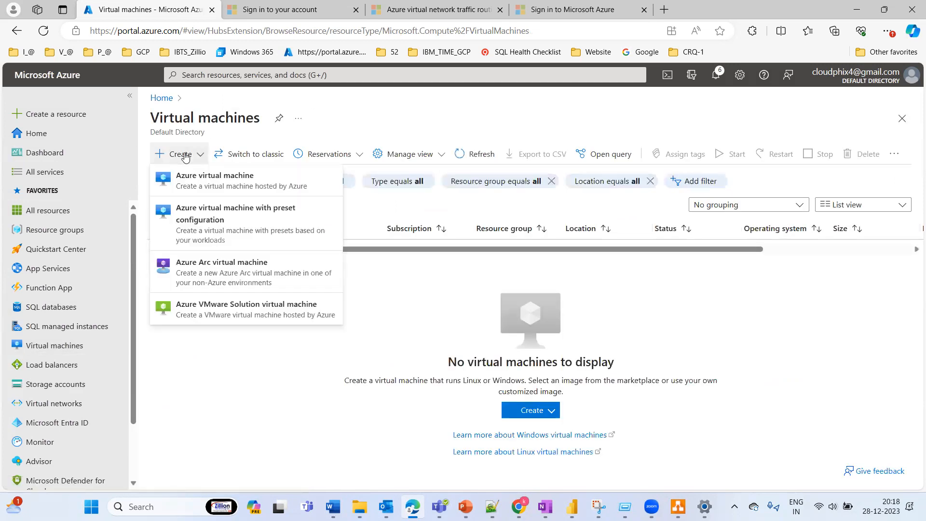
{"action": "left_click", "coordinate": [215, 177]}
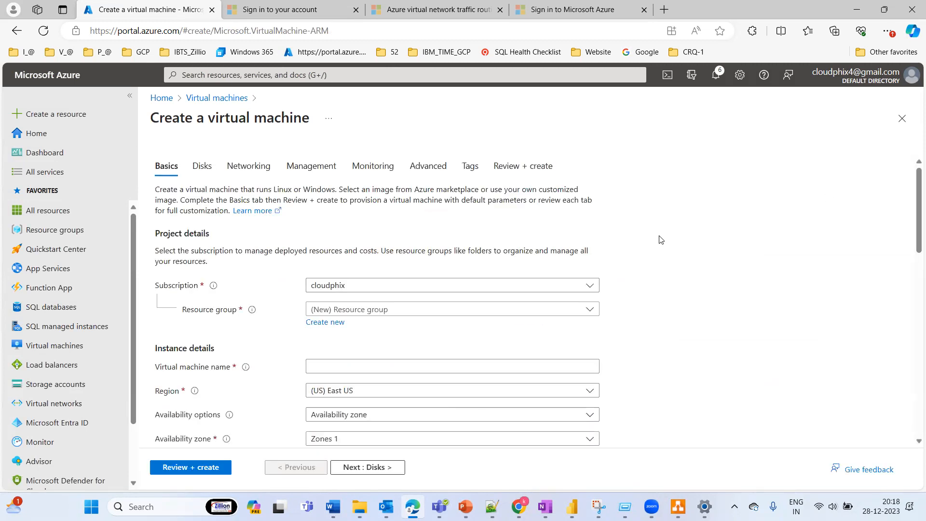
{"action": "left_click", "coordinate": [384, 311]}
{"action": "left_click", "coordinate": [337, 350]}
{"action": "left_click", "coordinate": [325, 365]}
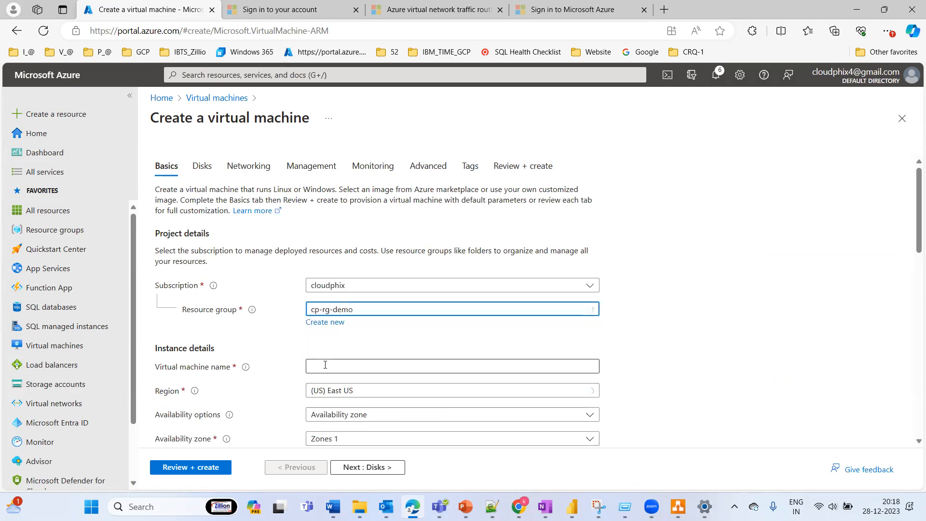
{"action": "type", "text": "sqlvm"}
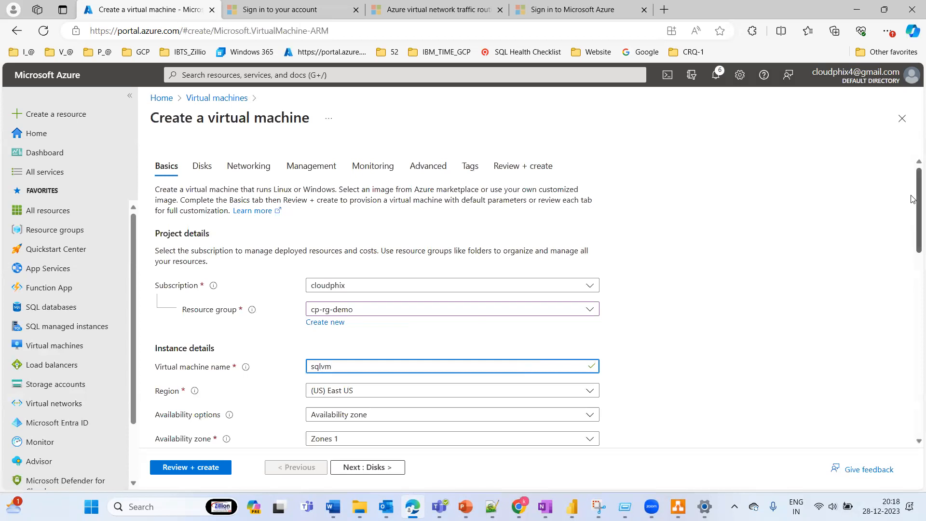
Step: Check the virtual network choices in the virtual machine's networking settings, and discard the unsaved machine
{"action": "left_click_drag", "start_coordinate": [918, 201], "coordinate": [905, 356]}
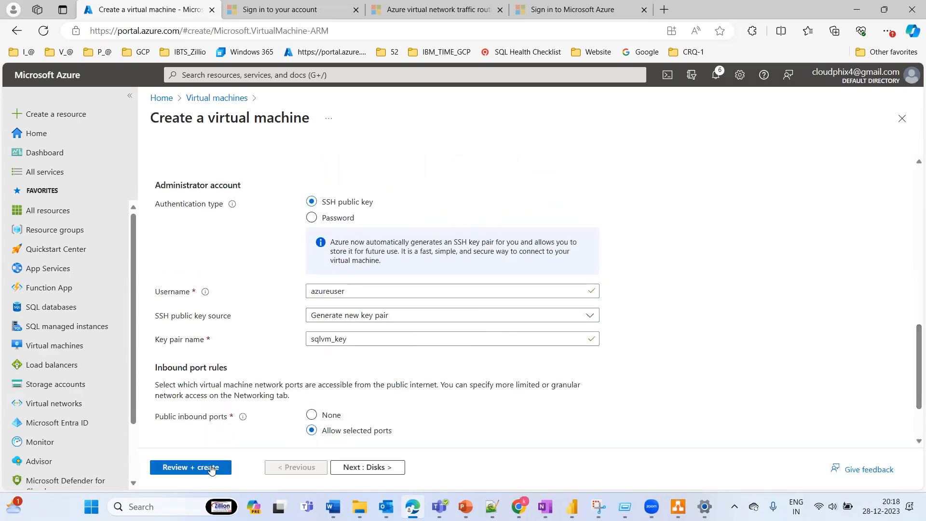
{"action": "left_click", "coordinate": [373, 466]}
{"action": "left_click", "coordinate": [375, 467]}
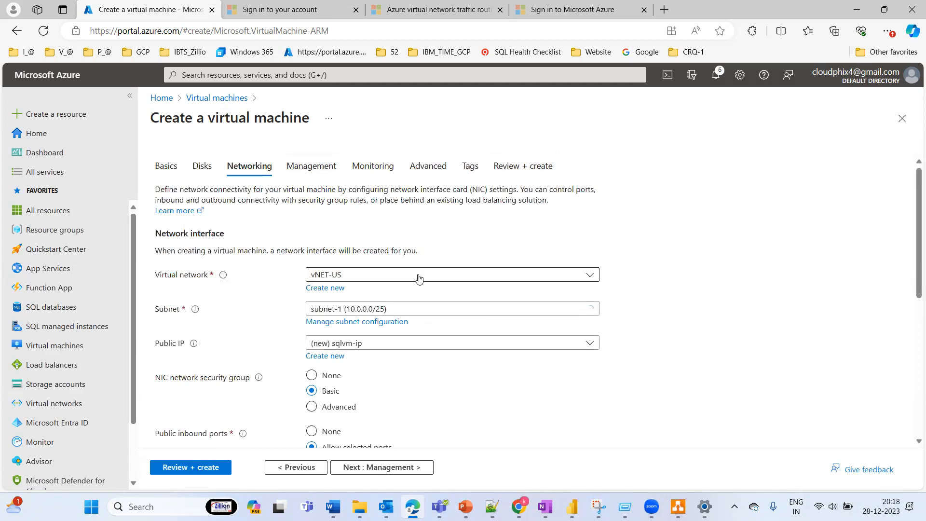
{"action": "left_click", "coordinate": [419, 276]}
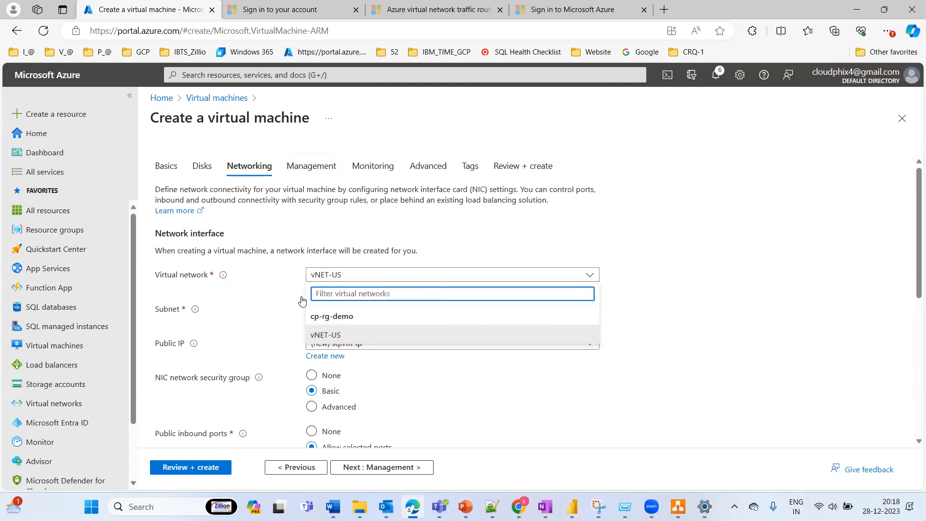
{"action": "left_click", "coordinate": [173, 172]}
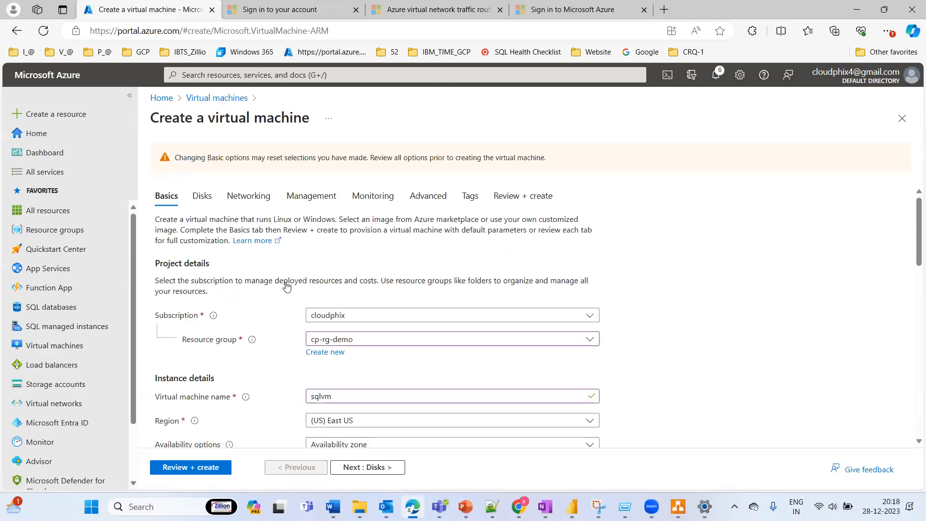
{"action": "left_click", "coordinate": [902, 120]}
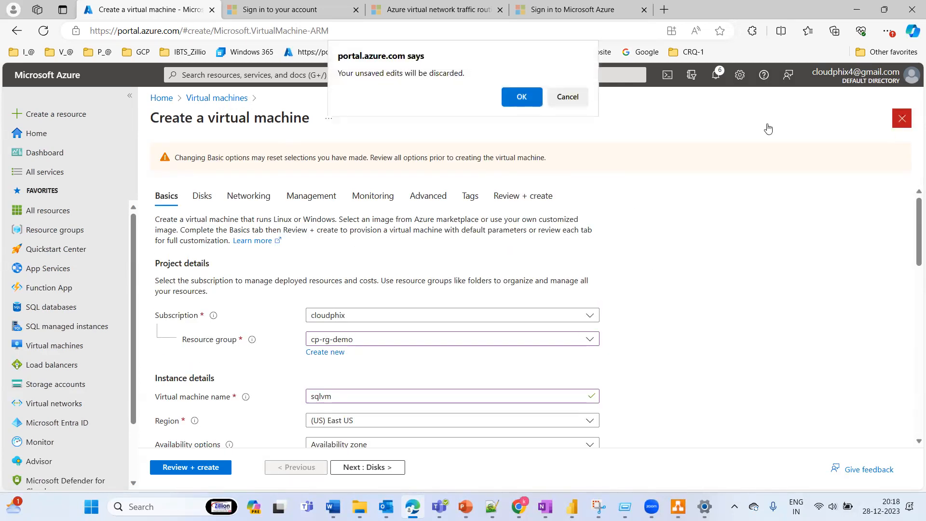
{"action": "left_click", "coordinate": [522, 99]}
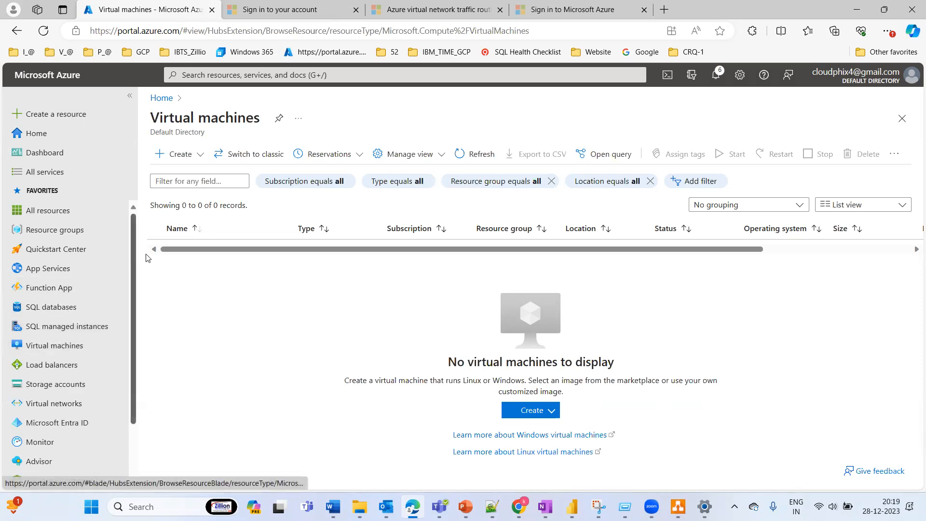
Step: Open the list of virtual networks and compare it with the vNET diagram in draw.io
{"action": "mouse_move", "coordinate": [133, 238]}
{"action": "left_mouse_down"}
{"action": "mouse_move", "coordinate": [131, 367]}
{"action": "mouse_move", "coordinate": [144, 227]}
{"action": "left_mouse_up"}
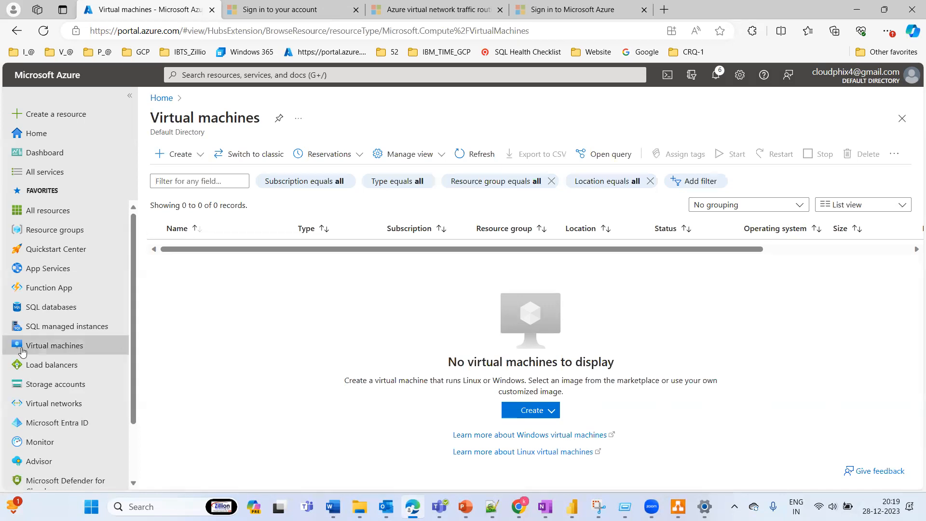
{"action": "left_click", "coordinate": [54, 406]}
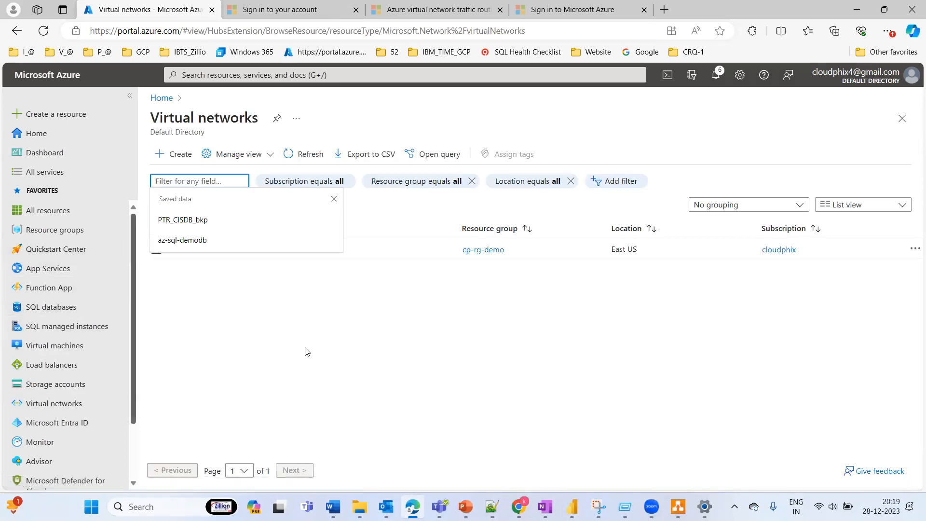
{"action": "left_click", "coordinate": [299, 365]}
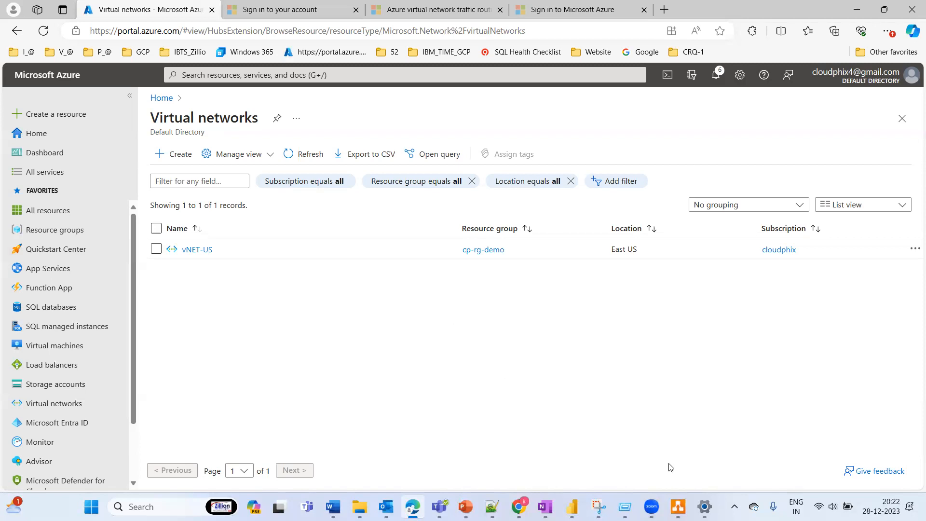
{"action": "left_click", "coordinate": [678, 507]}
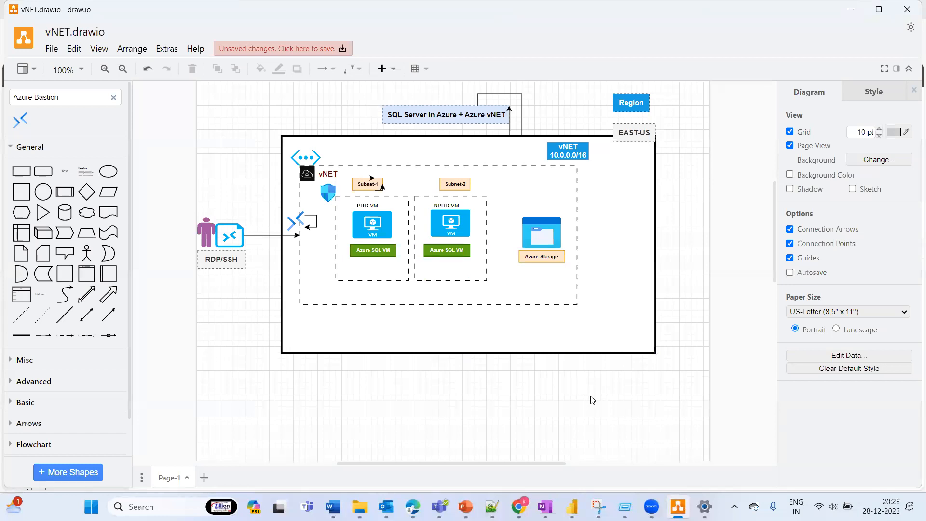
{"action": "key", "text": "alt+Tab"}
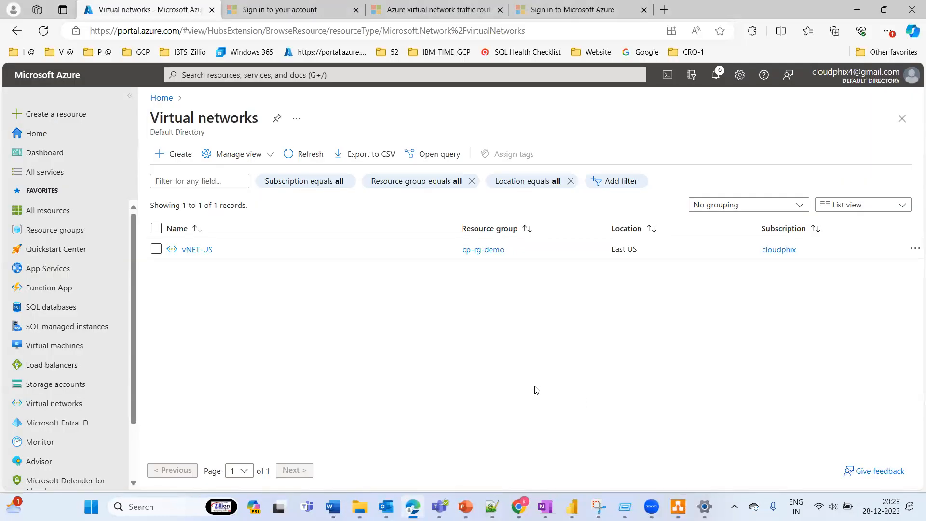
{"action": "key", "text": "alt+Tab"}
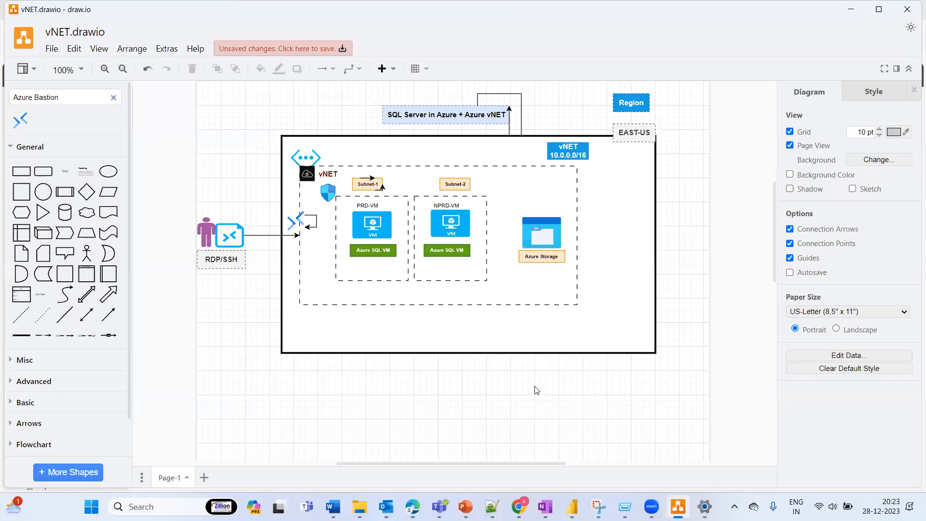
Step: Add a text annotation reading 10.0.0.0/16 over the diagram, beside the Azure Storage icon, with empty lines below it
{"action": "left_click", "coordinate": [620, 56]}
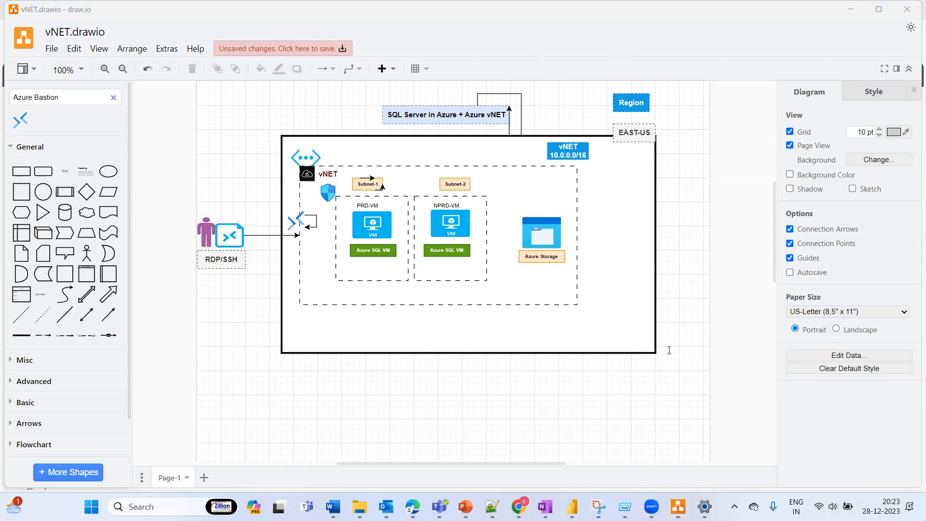
{"action": "double_click", "coordinate": [599, 235]}
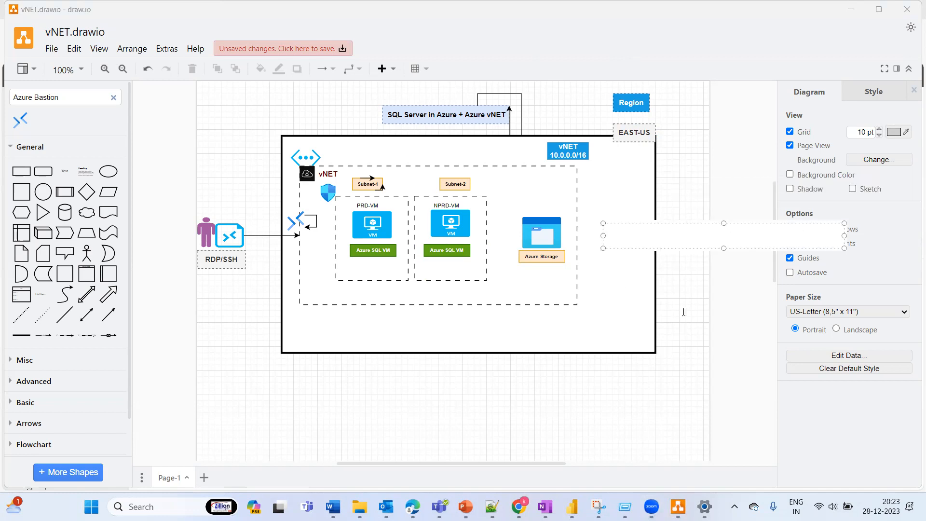
{"action": "type", "text": "10.0.0.0/"}
{"action": "type", "text": "16"}
{"action": "key", "text": "Return"}
{"action": "key", "text": "Return"}
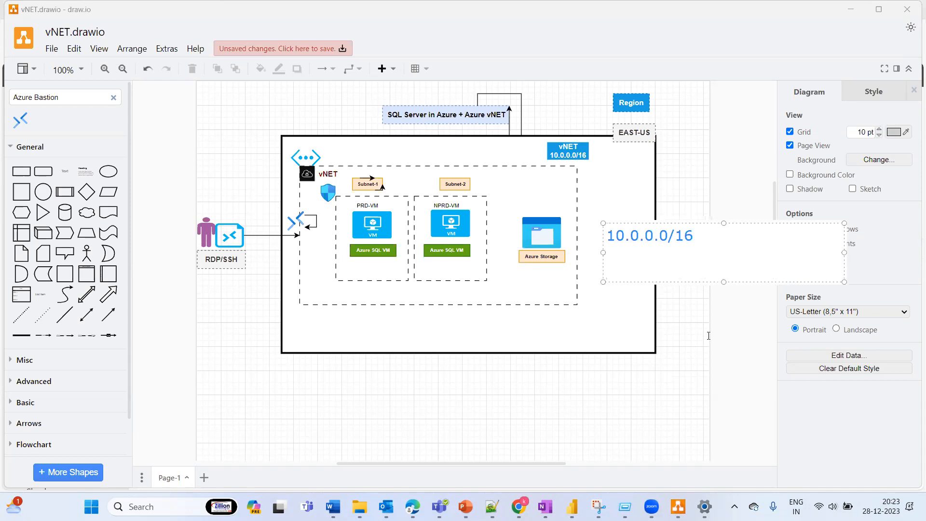
Step: Append "--- 25,000" after the address range in the annotation and add another line
{"action": "left_click", "coordinate": [714, 236]}
{"action": "type", "text": "--- 25000"}
{"action": "left_click", "coordinate": [747, 238]}
{"action": "type", "text": ","}
{"action": "left_click", "coordinate": [789, 251]}
{"action": "key", "text": "Return"}
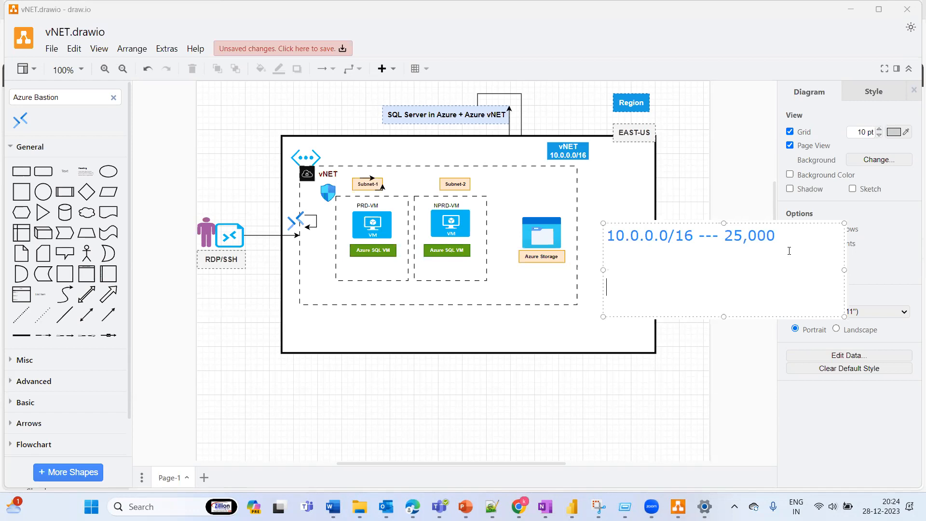
Step: Insert "[ 65500]" between the address range and the dashes in the annotation's first line
{"action": "left_click_drag", "start_coordinate": [787, 242], "coordinate": [605, 227]}
{"action": "left_click", "coordinate": [666, 265]}
{"action": "type", "text": "[ 65"}
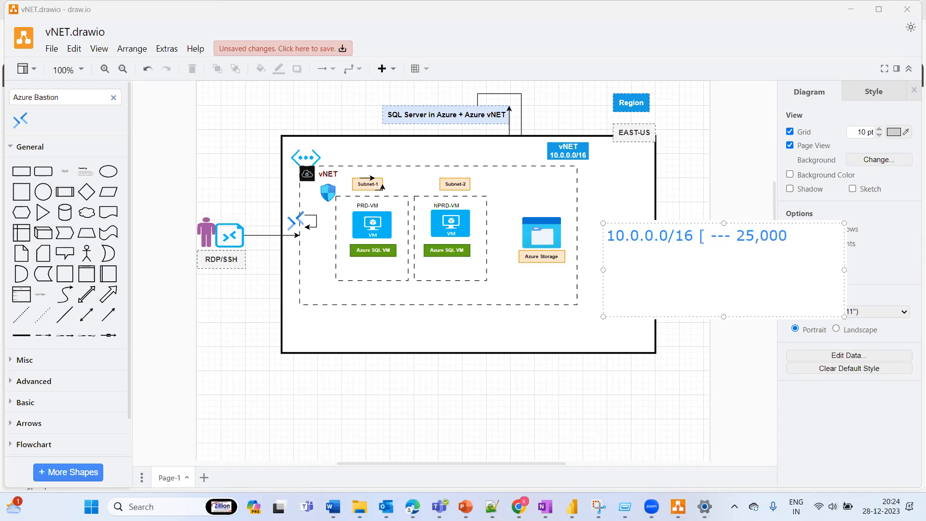
{"action": "type", "text": "00"}
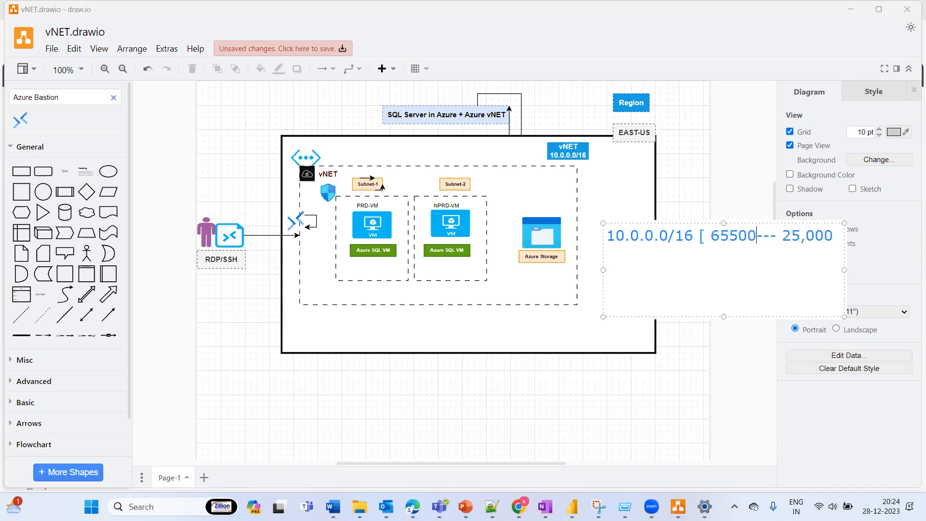
{"action": "type", "text": "]"}
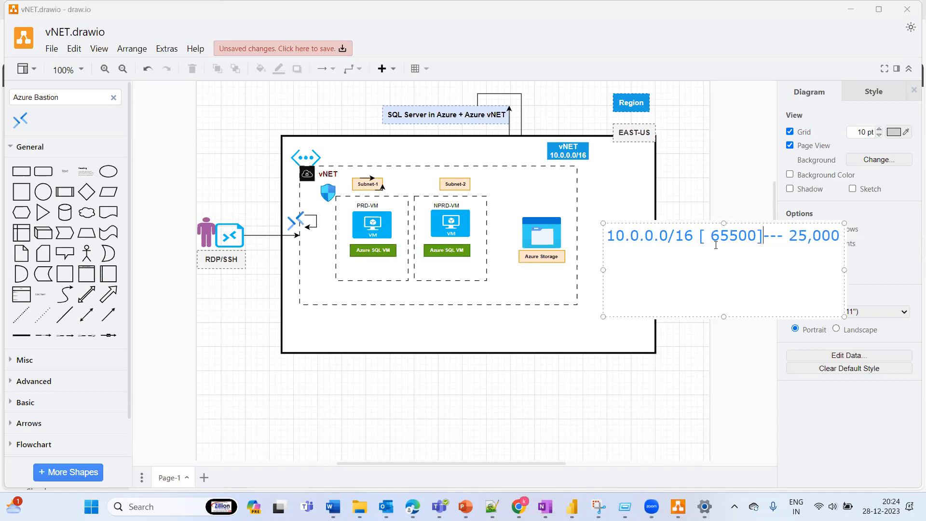
Step: Copy the address range 10.0.0.0/16 onto a second line of the annotation
{"action": "left_click_drag", "start_coordinate": [694, 235], "coordinate": [601, 231]}
{"action": "key", "text": "ctrl+c"}
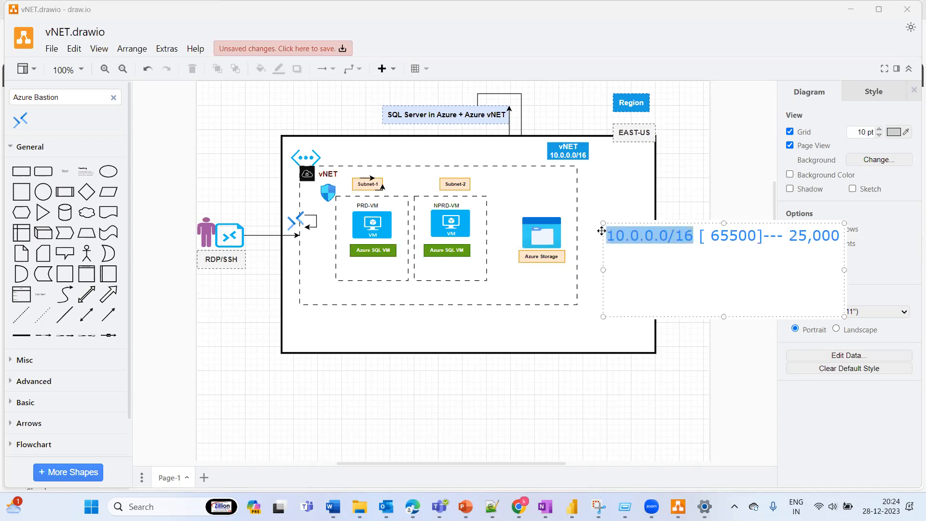
{"action": "left_click", "coordinate": [835, 236]}
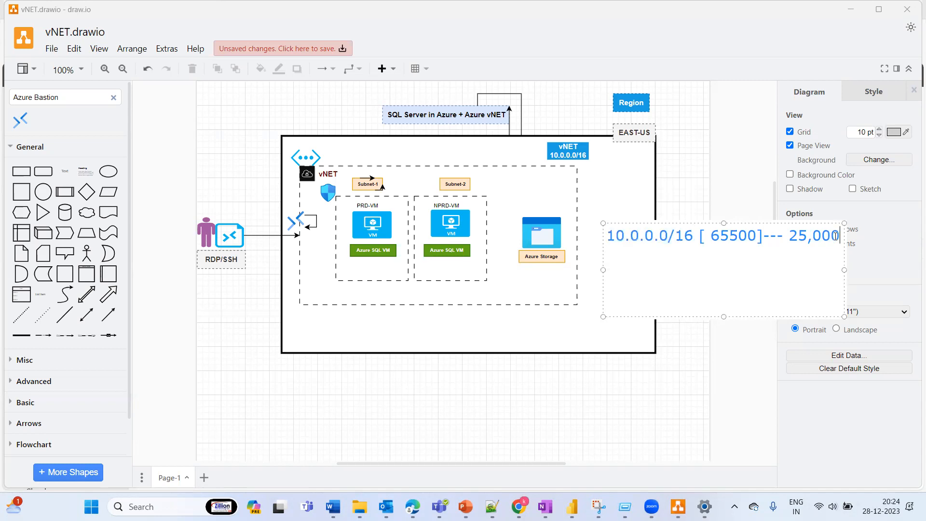
{"action": "key", "text": "Return"}
{"action": "key", "text": "ctrl+v"}
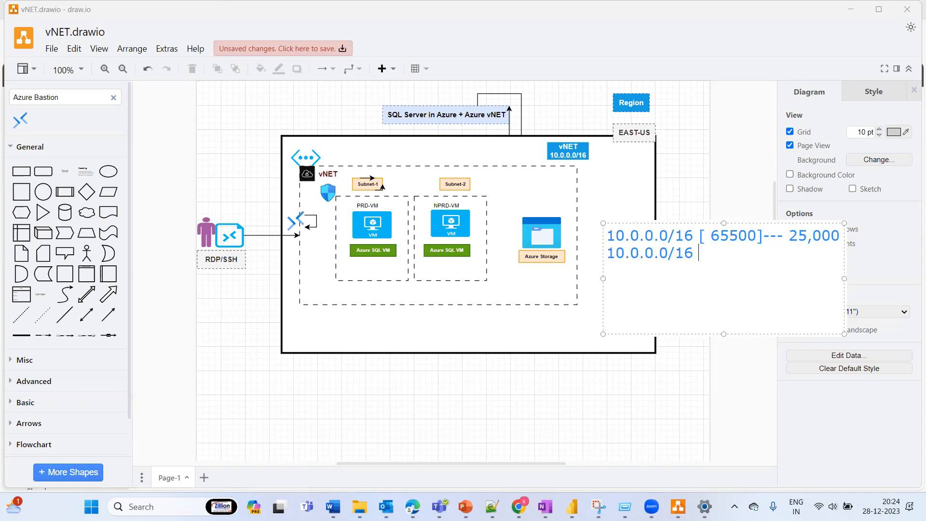
Step: Append "-- sub-1 = 30,000" to the second line of the annotation and start a third line
{"action": "type", "text": "-- sub-1 = 30"}
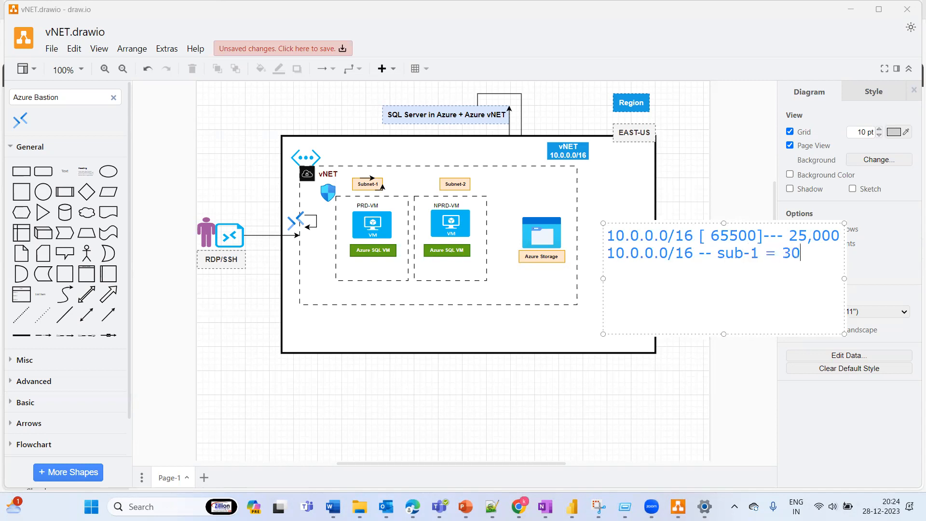
{"action": "type", "text": ",000"}
{"action": "key", "text": "Return"}
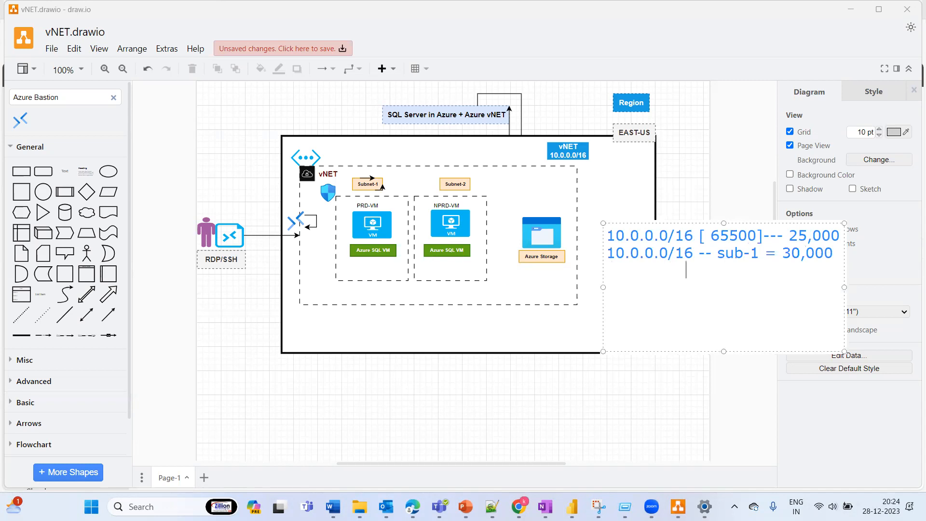
Step: Enter "sub-2 = 35500" on the annotation's third line, aligned under the sub-1 entry
{"action": "type", "text": "sub-2 = 35500"}
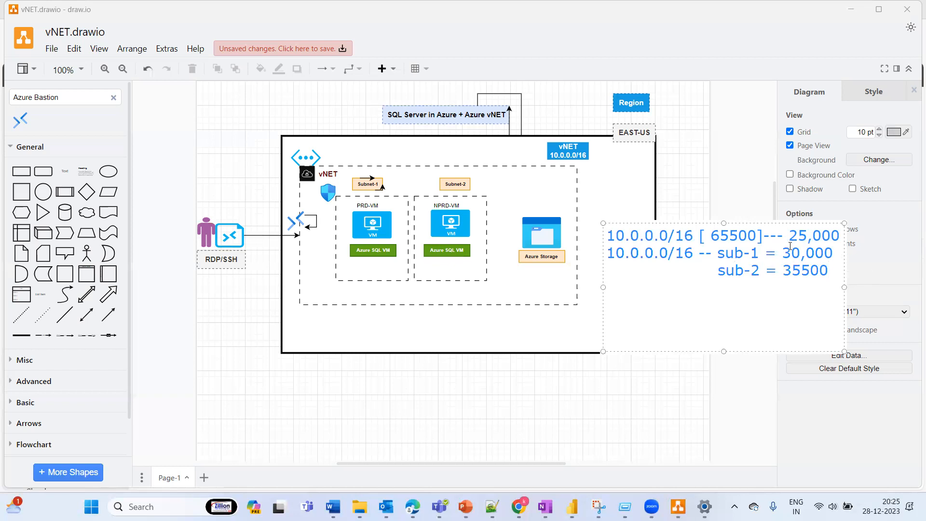
Step: Review the address range and the sub-1 and sub-2 allocations by highlighting them, and finish editing the annotation
{"action": "left_click_drag", "start_coordinate": [783, 252], "coordinate": [838, 252]}
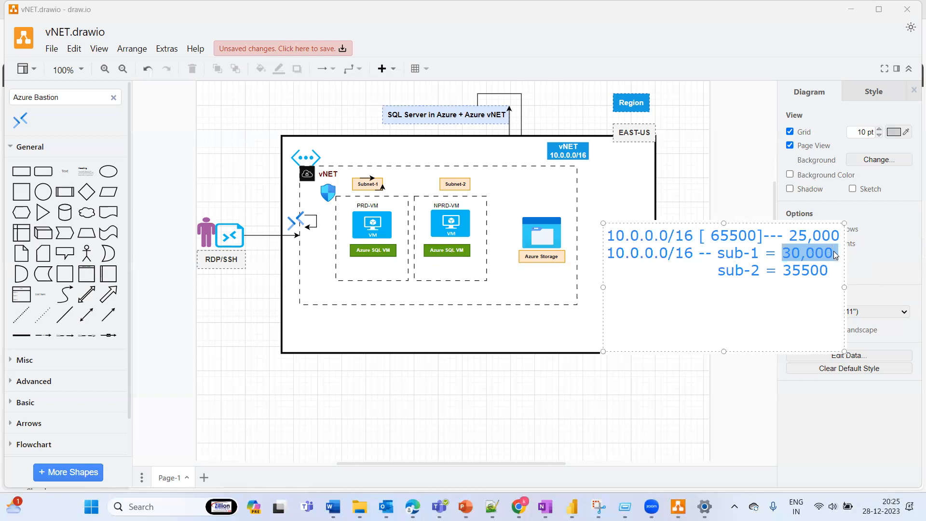
{"action": "left_click", "coordinate": [801, 258]}
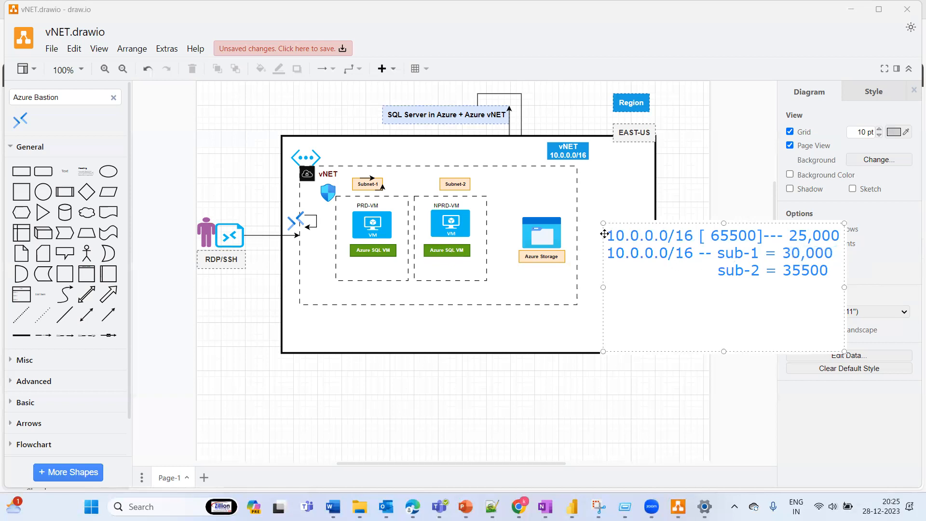
{"action": "left_click_drag", "start_coordinate": [606, 236], "coordinate": [692, 235]}
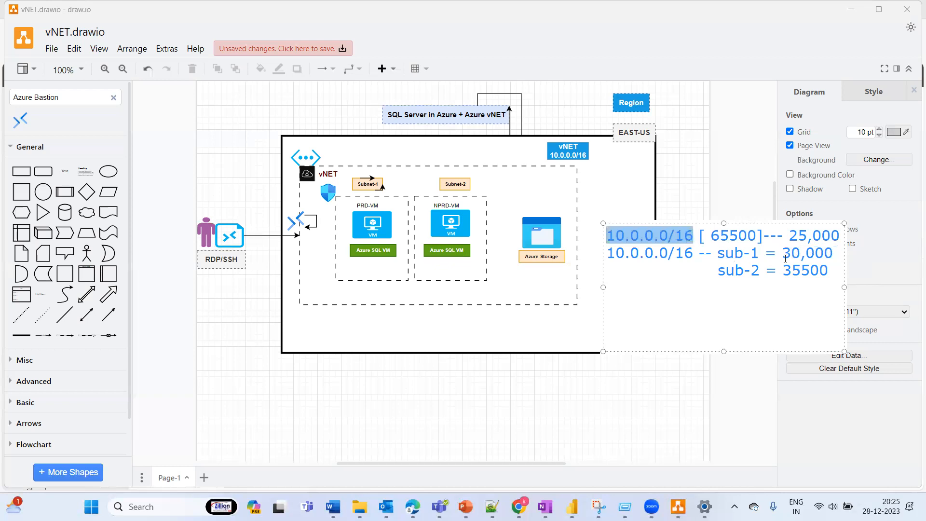
{"action": "left_click", "coordinate": [760, 251]}
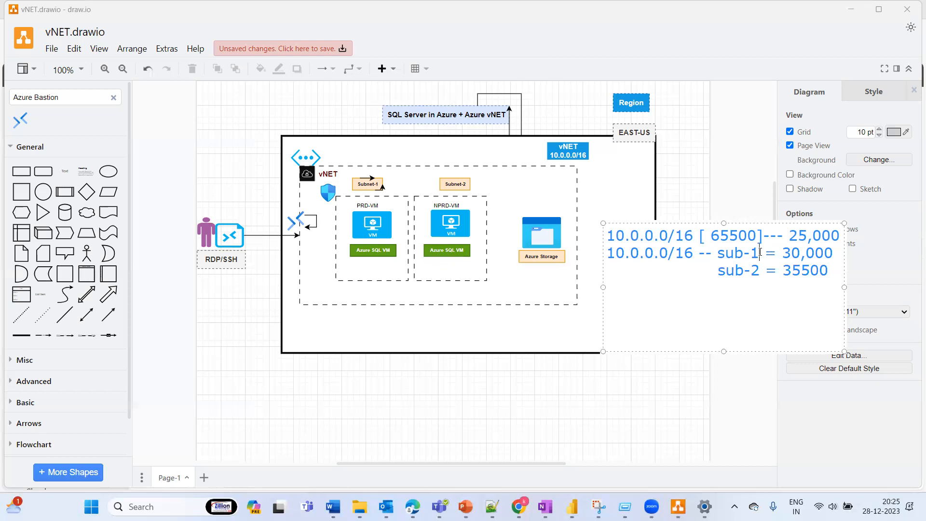
{"action": "left_click_drag", "start_coordinate": [835, 270], "coordinate": [612, 252]}
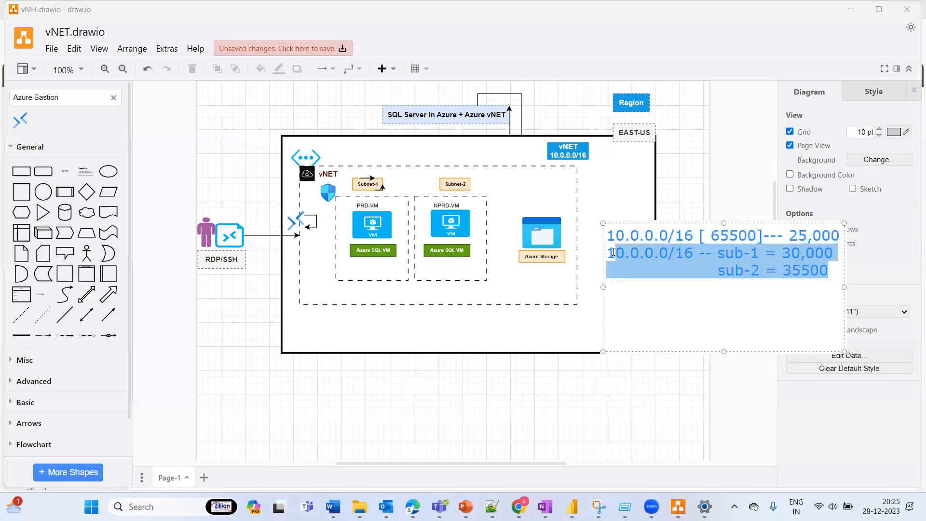
{"action": "left_click", "coordinate": [679, 257]}
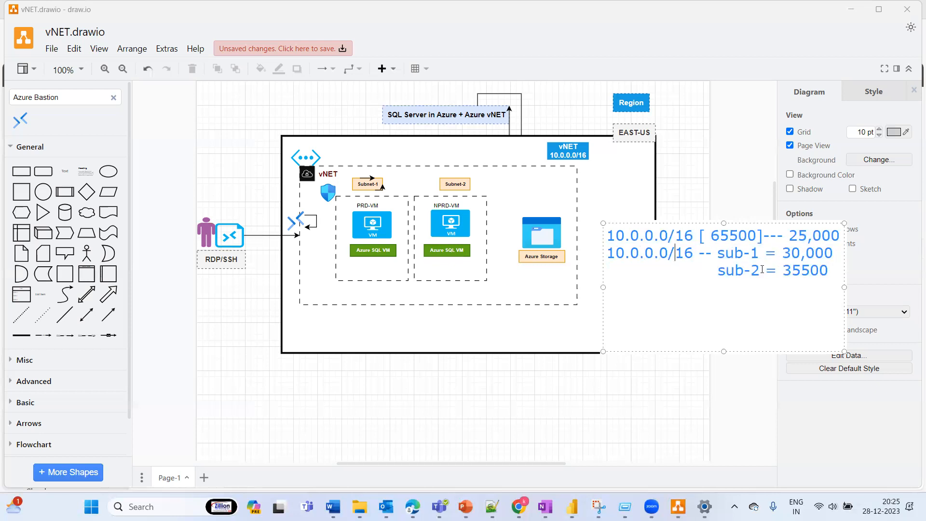
{"action": "left_click", "coordinate": [829, 273]}
{"action": "left_click", "coordinate": [607, 360]}
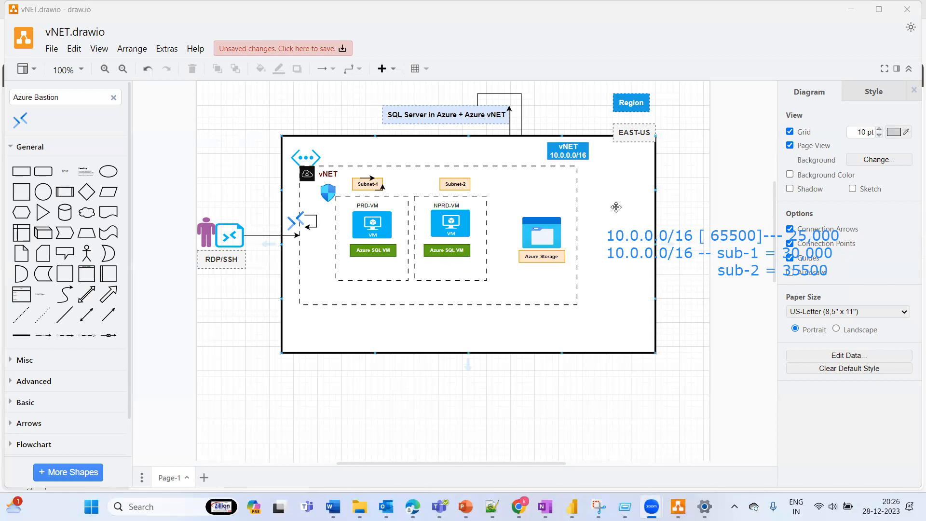
Step: Insert a text shape beneath the NPRD-VM's Azure SQL VM label and a wide blank rectangle below the outer vNET frame
{"action": "left_click", "coordinate": [65, 171]}
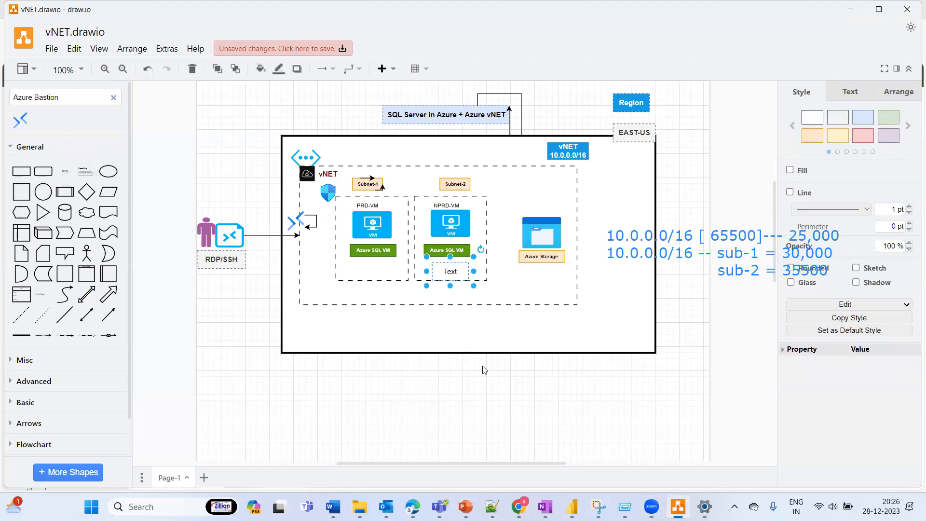
{"action": "left_click", "coordinate": [668, 358]}
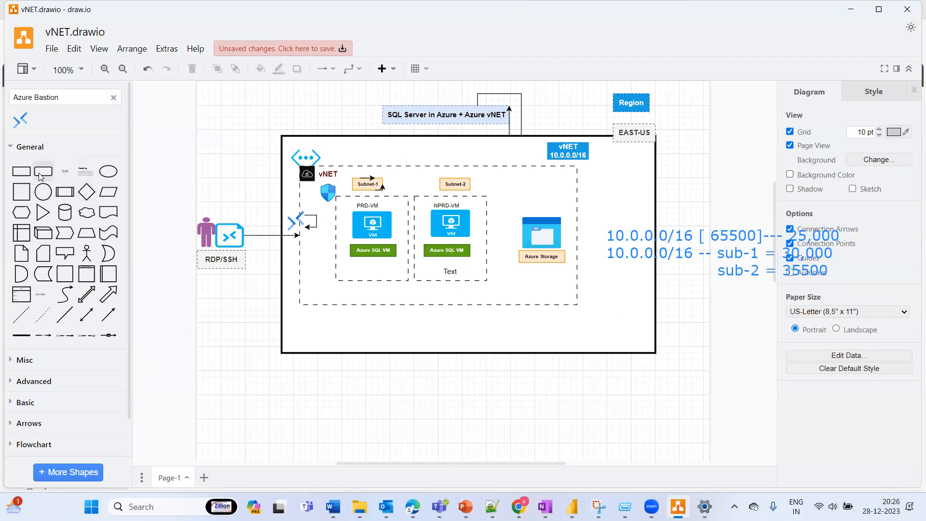
{"action": "left_click", "coordinate": [21, 172]}
{"action": "left_click_drag", "start_coordinate": [477, 262], "coordinate": [690, 408]}
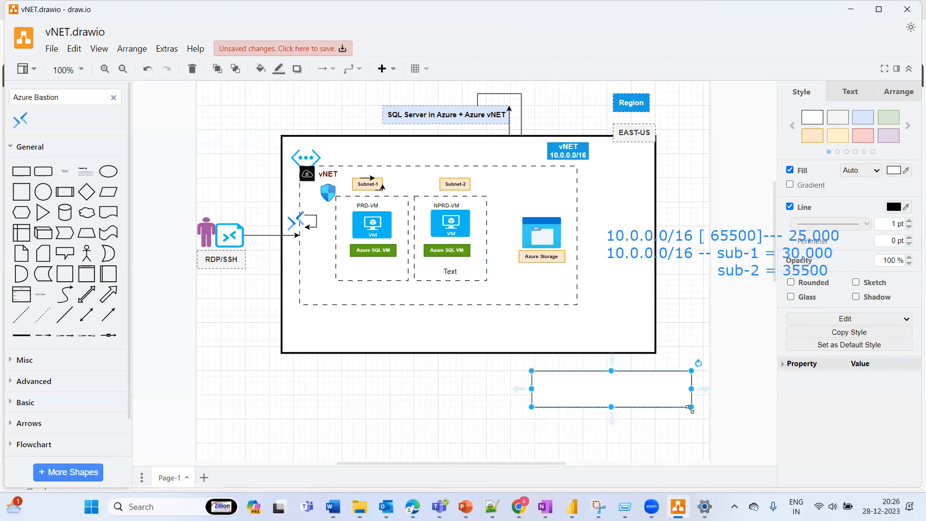
Step: Add a text annotation starting with "65000 -" just above the blank rectangle
{"action": "left_click", "coordinate": [583, 72]}
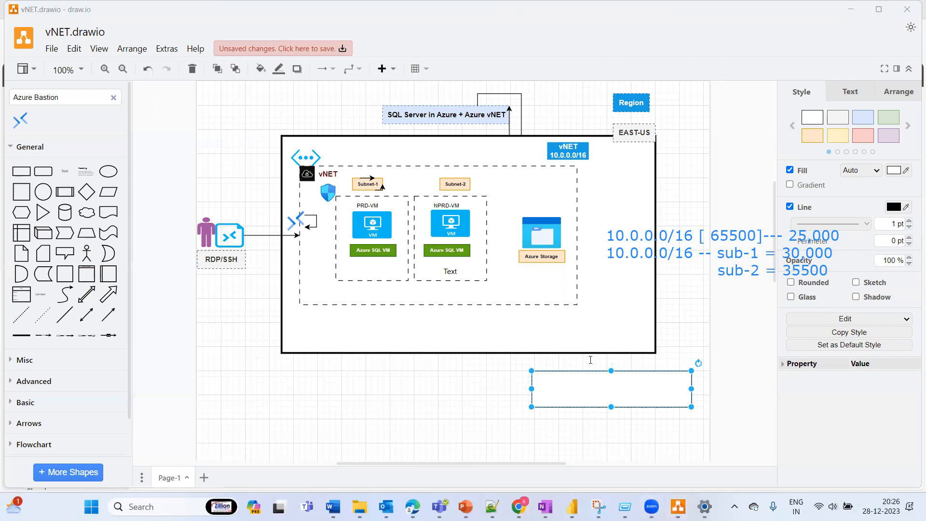
{"action": "left_click", "coordinate": [569, 356]}
{"action": "type", "text": "65"}
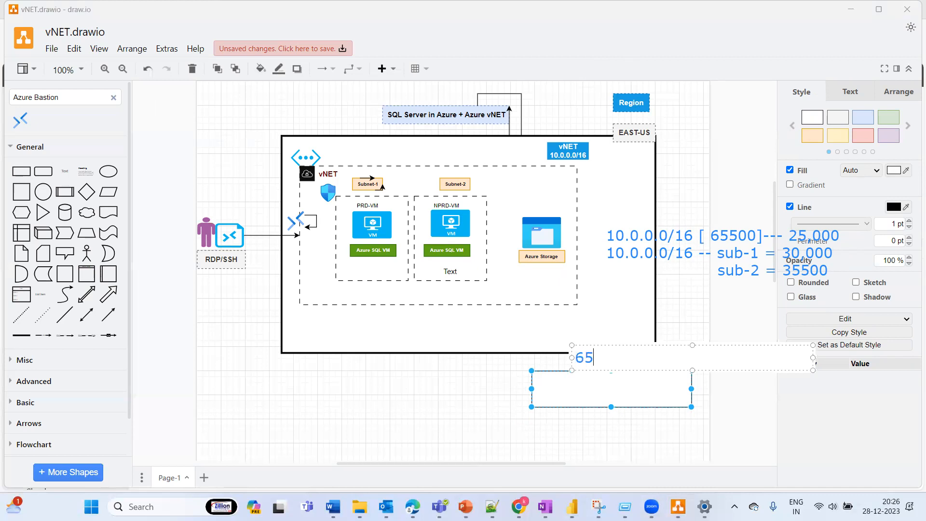
{"action": "type", "text": "000 -"}
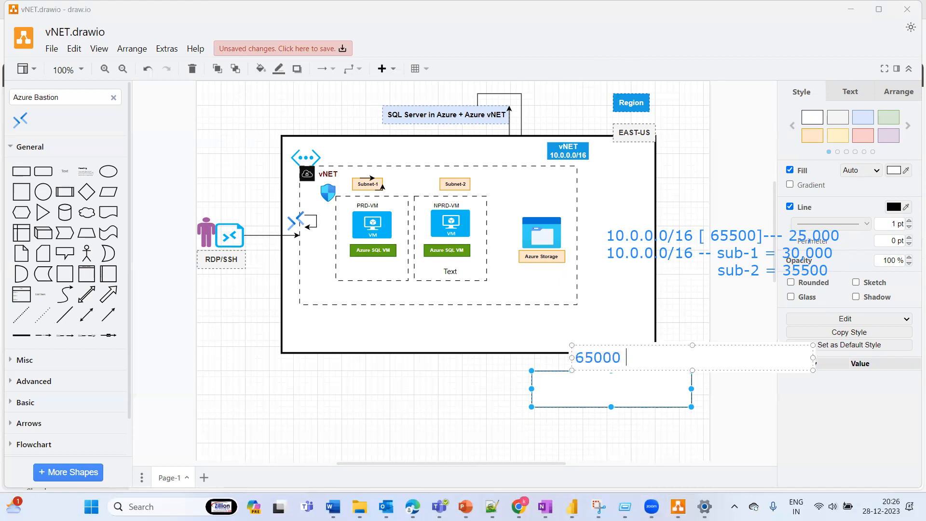
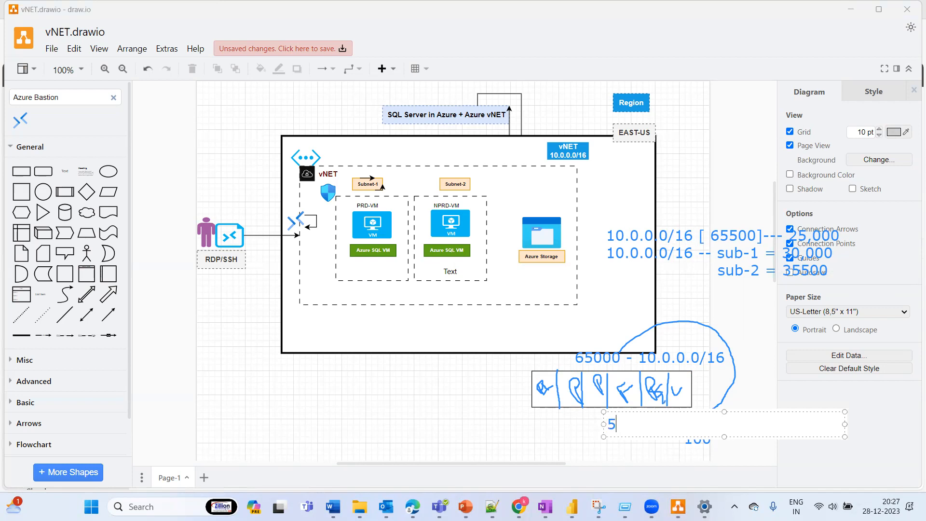
Step: Finish the "500" annotation beneath the divided rectangle and draw a large curve looping from the 65000 address-range annotation down to it
{"action": "left_click", "coordinate": [540, 417]}
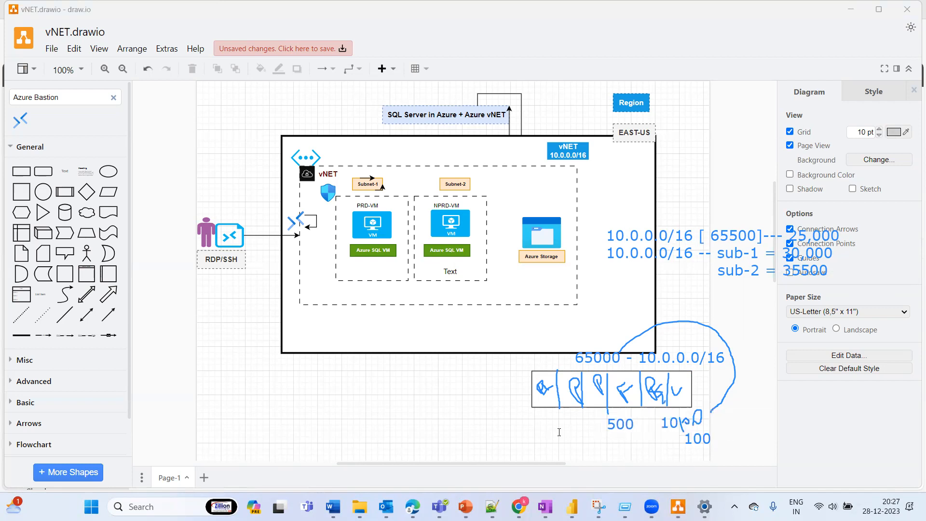
{"action": "left_click", "coordinate": [400, 74]}
{"action": "mouse_move", "coordinate": [620, 351]}
{"action": "left_mouse_down"}
{"action": "mouse_move", "coordinate": [672, 475]}
{"action": "mouse_move", "coordinate": [634, 426]}
{"action": "left_mouse_up"}
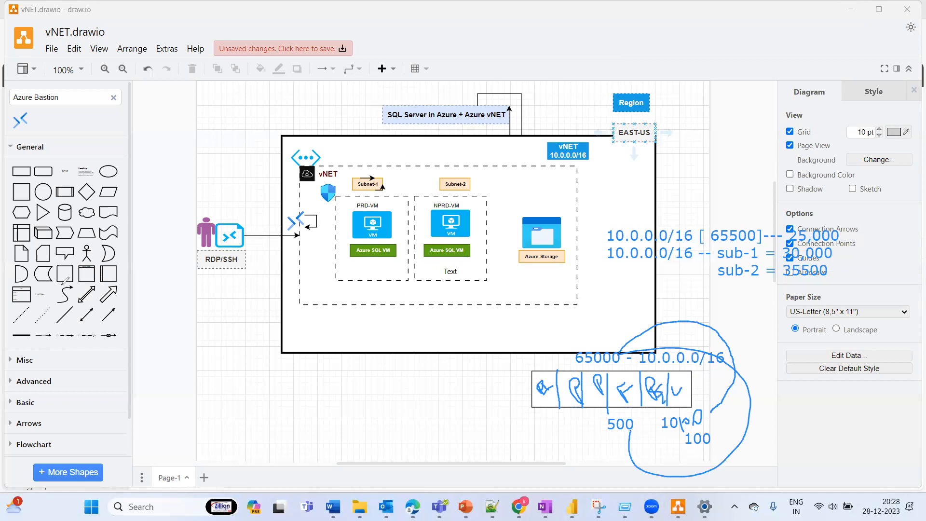
Step: Erase the text and handwritten annotations in and around the blank rectangle and beside the vNET diagram
{"action": "left_click", "coordinate": [673, 365]}
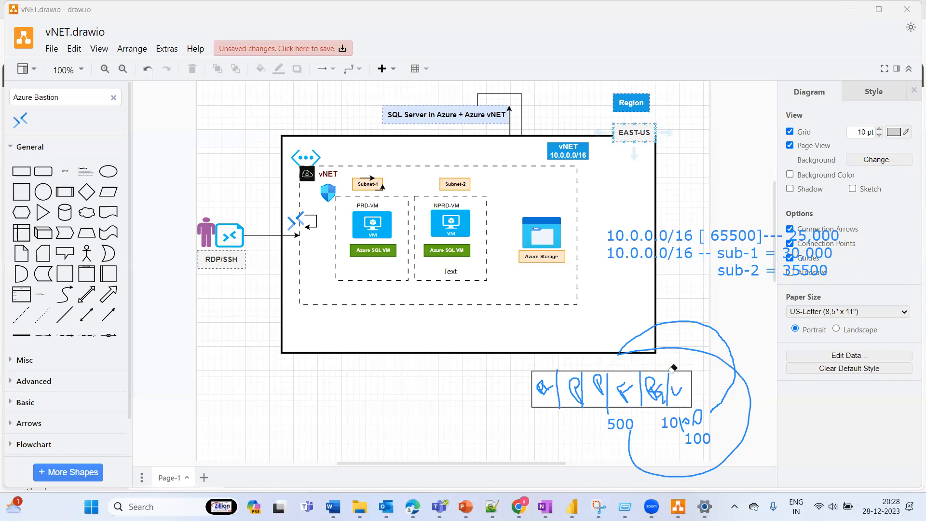
{"action": "left_click", "coordinate": [620, 424]}
{"action": "mouse_move", "coordinate": [730, 444]}
{"action": "left_mouse_down"}
{"action": "mouse_move", "coordinate": [635, 344]}
{"action": "mouse_move", "coordinate": [665, 325]}
{"action": "mouse_move", "coordinate": [541, 382]}
{"action": "mouse_move", "coordinate": [512, 374]}
{"action": "left_mouse_up"}
{"action": "mouse_move", "coordinate": [698, 416]}
{"action": "left_mouse_down"}
{"action": "mouse_move", "coordinate": [653, 389]}
{"action": "mouse_move", "coordinate": [710, 381]}
{"action": "mouse_move", "coordinate": [685, 432]}
{"action": "mouse_move", "coordinate": [638, 369]}
{"action": "mouse_move", "coordinate": [557, 382]}
{"action": "mouse_move", "coordinate": [696, 389]}
{"action": "mouse_move", "coordinate": [654, 397]}
{"action": "left_mouse_up"}
{"action": "key", "text": "ctrl+z"}
{"action": "key", "text": "ctrl+z"}
{"action": "left_click_drag", "start_coordinate": [713, 400], "coordinate": [534, 381]}
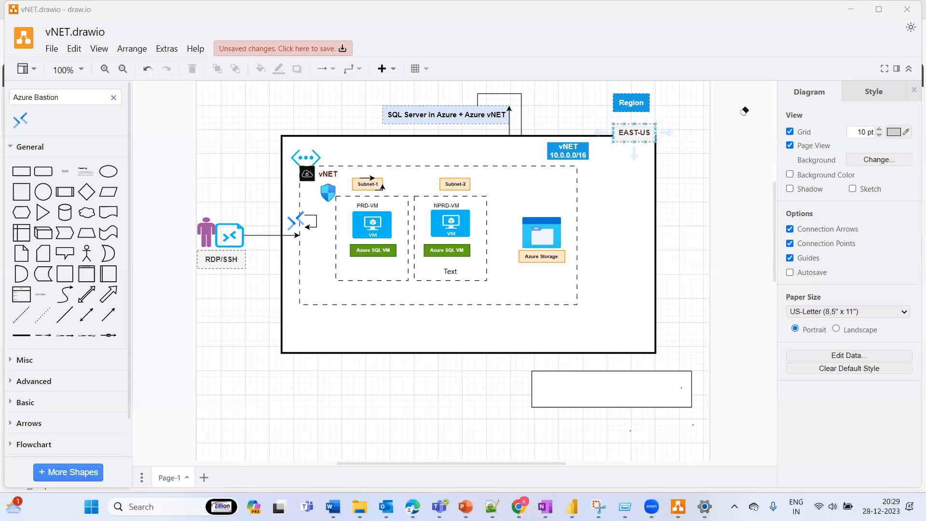
{"action": "left_click", "coordinate": [742, 109]}
Step: Sketch a curve linking the PRD-VM and NPRD-VM boxes with a stroke between them, and undo both marks
{"action": "left_click_drag", "start_coordinate": [367, 268], "coordinate": [451, 273]}
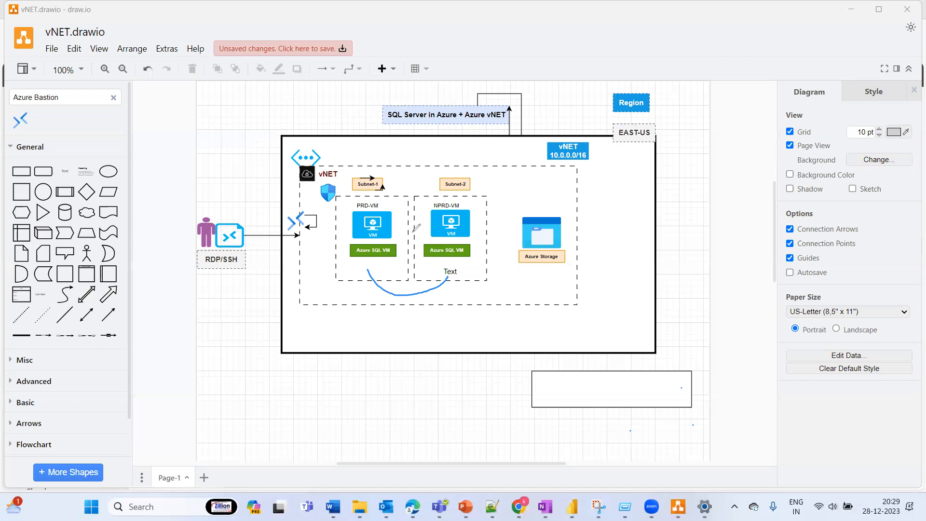
{"action": "left_click_drag", "start_coordinate": [405, 232], "coordinate": [424, 229]}
{"action": "key", "text": "ctrl+z"}
{"action": "key", "text": "ctrl+z"}
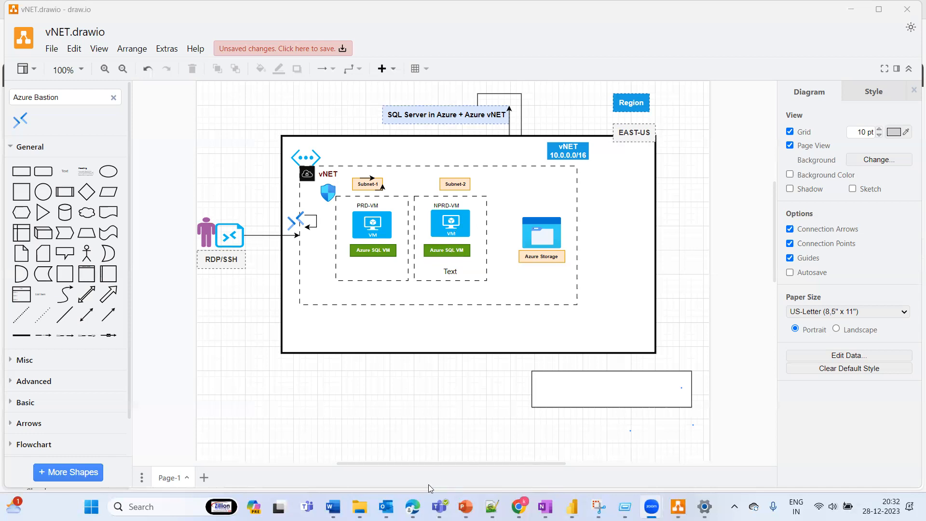
Step: Switch to the Azure portal, open vNET-US's address space settings, and examine the address count for 10.0.0.0/16
{"action": "left_click", "coordinate": [413, 506]}
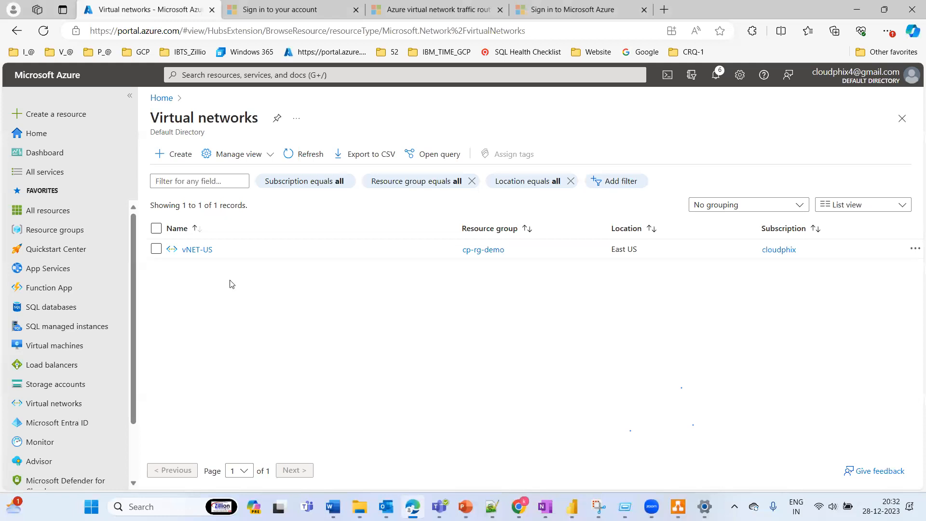
{"action": "left_click", "coordinate": [197, 250]}
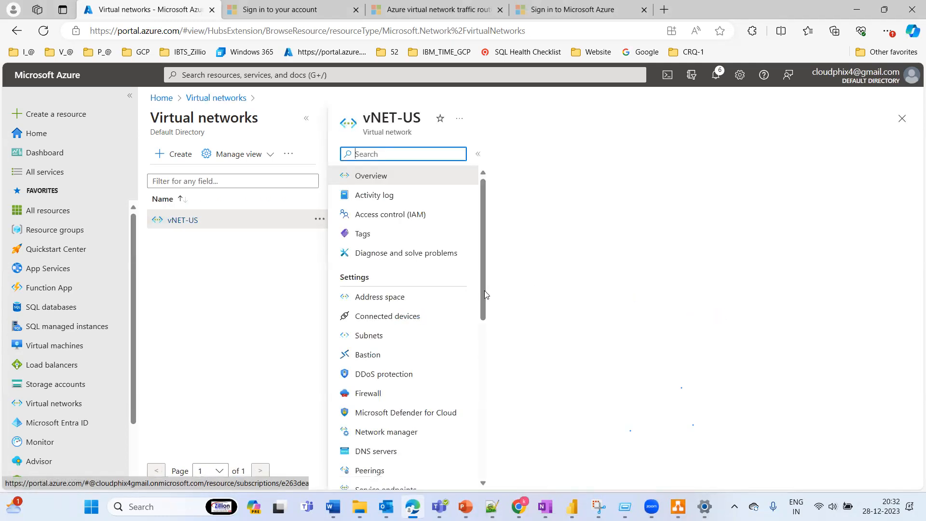
{"action": "left_click", "coordinate": [391, 299]}
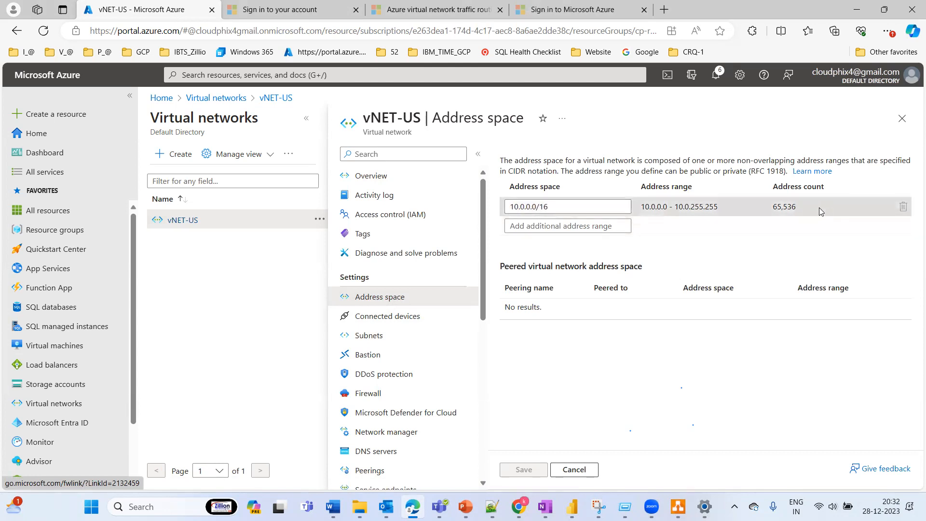
{"action": "left_click_drag", "start_coordinate": [801, 207], "coordinate": [771, 217]}
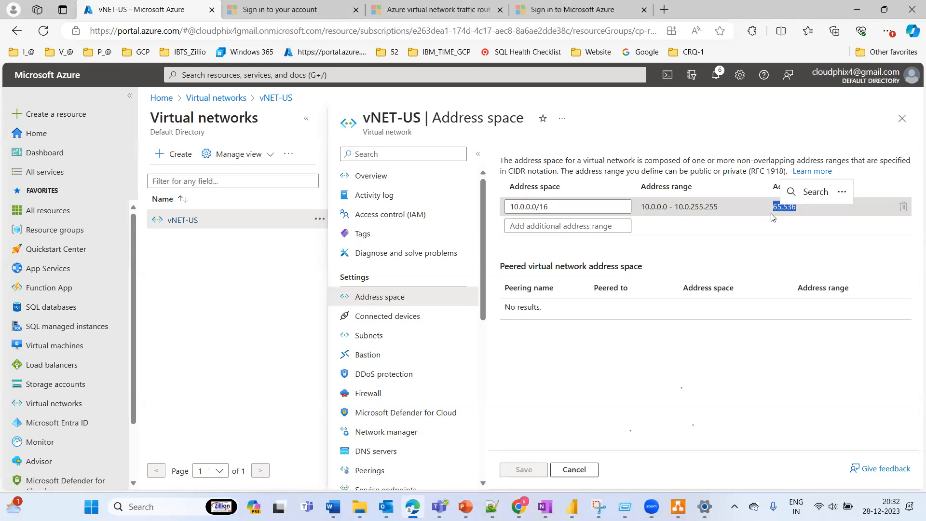
{"action": "left_click", "coordinate": [728, 364]}
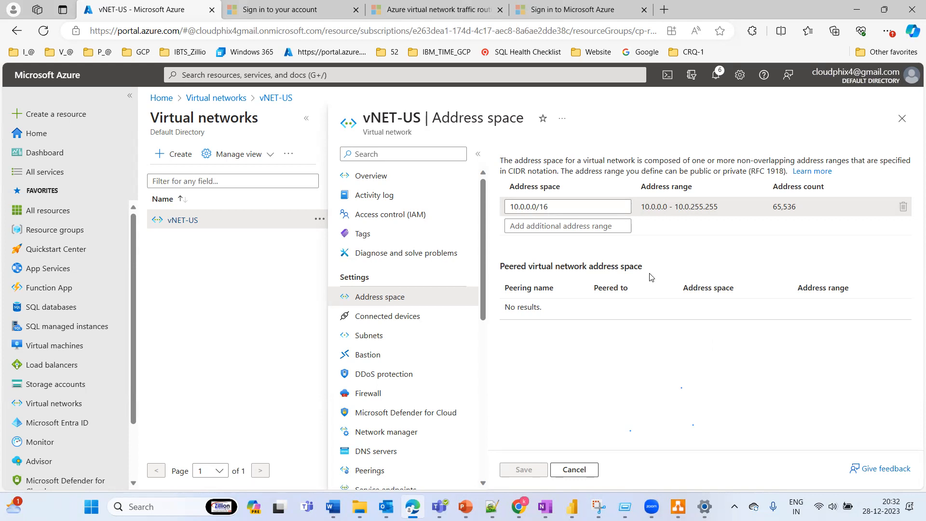
{"action": "left_click_drag", "start_coordinate": [808, 212], "coordinate": [770, 217]}
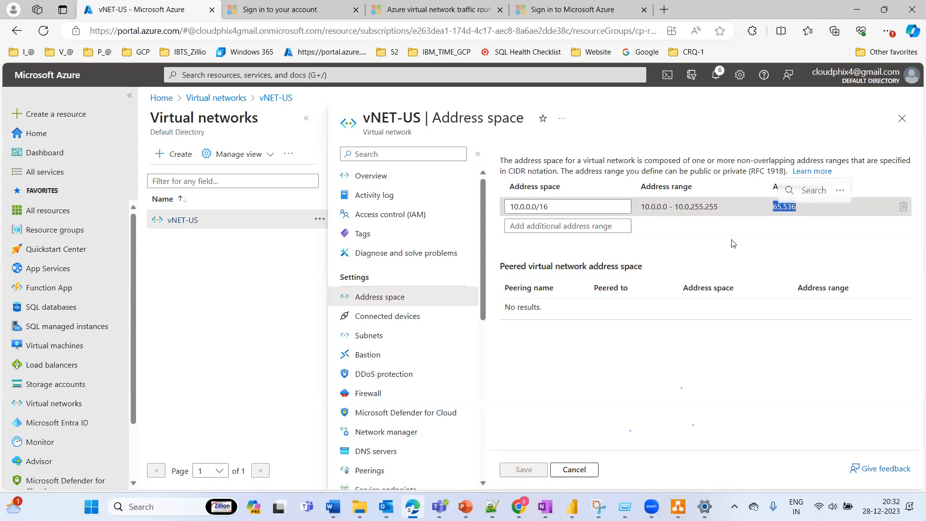
{"action": "left_click", "coordinate": [628, 360]}
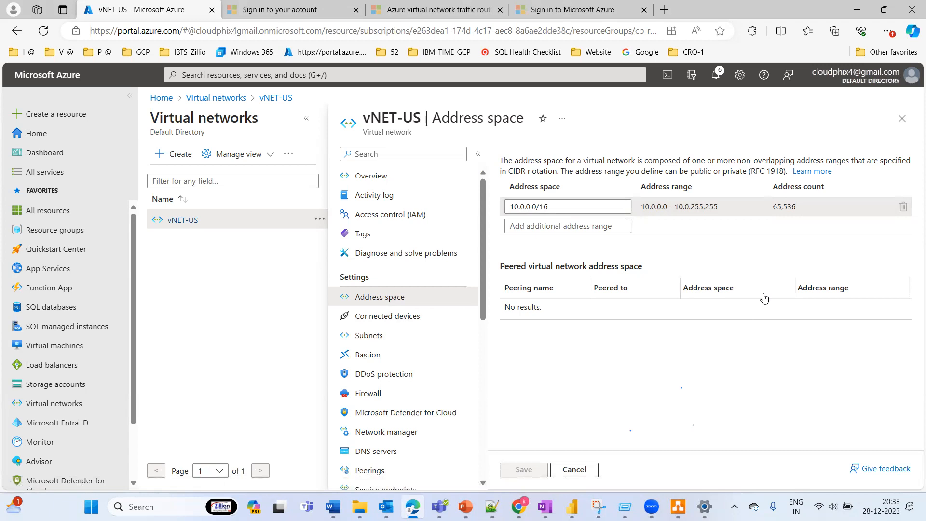
Step: Open the vNET-US subnets list and review the available IPs of subnet-1, AzureBastionSubnet and subnet-2
{"action": "left_click", "coordinate": [376, 336]}
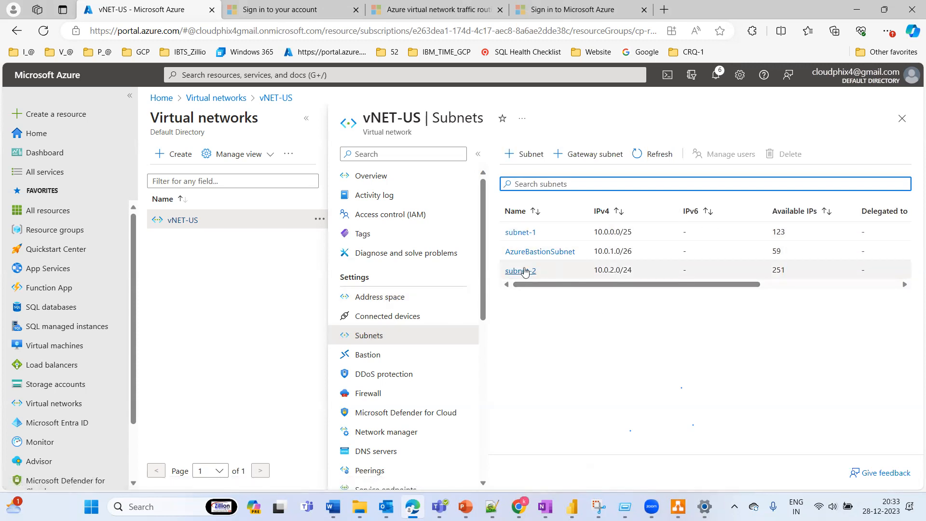
{"action": "double_click", "coordinate": [774, 252]}
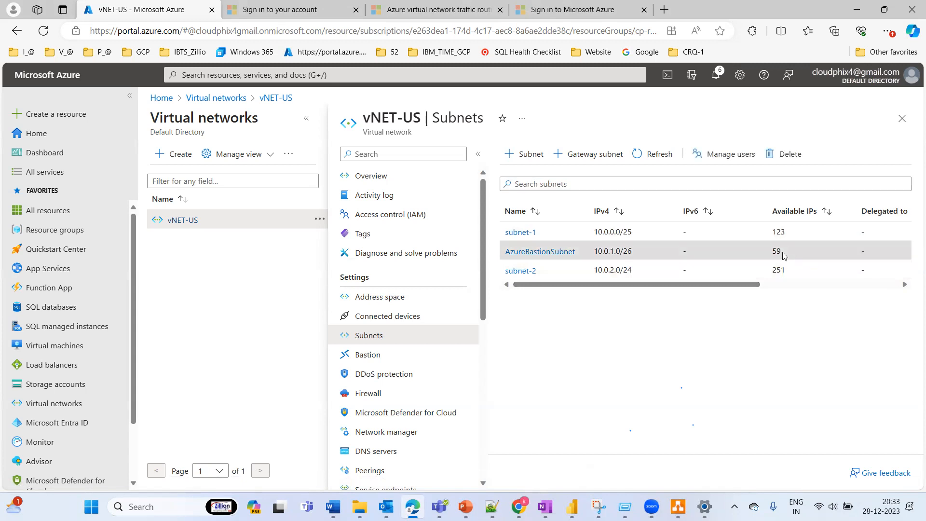
{"action": "double_click", "coordinate": [779, 271]}
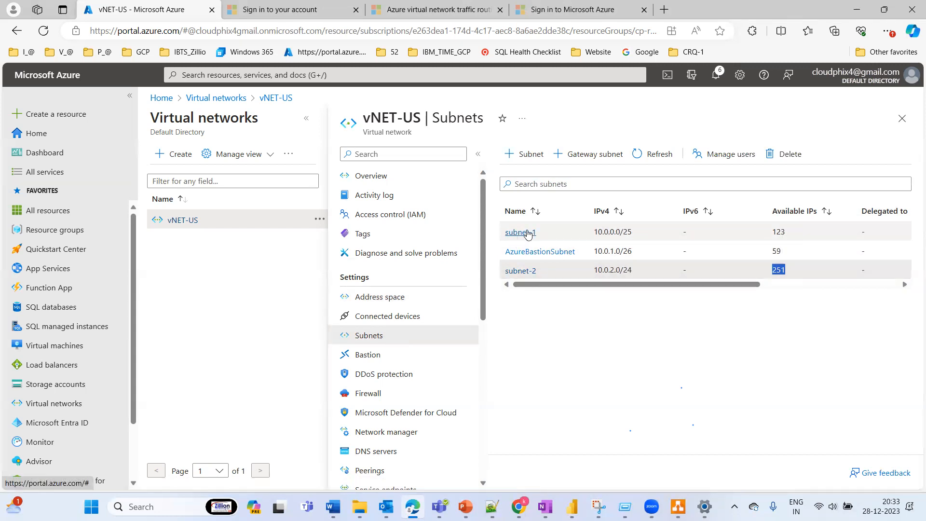
{"action": "left_click_drag", "start_coordinate": [559, 285], "coordinate": [537, 276]}
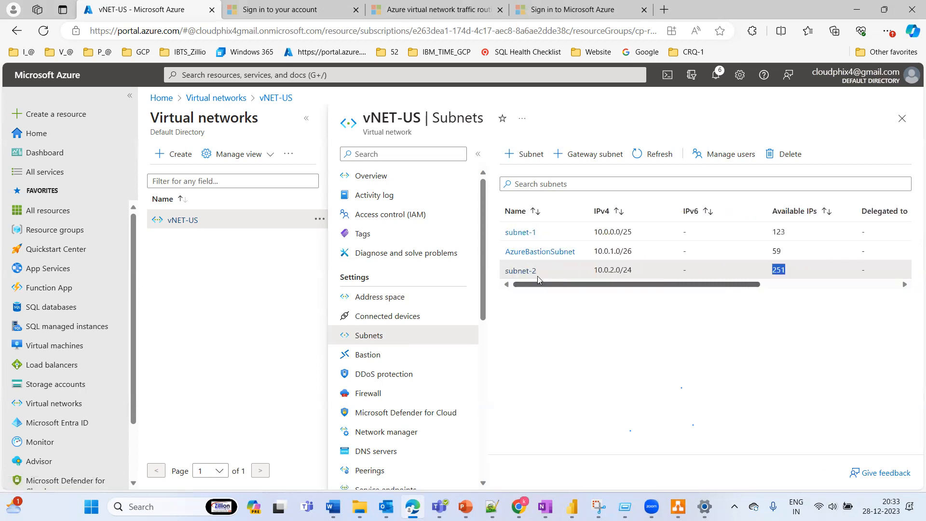
Step: Add a subnet named subnet-3 with the address range 10.0.3.0/29 to vNET-US and dismiss the notification
{"action": "left_click", "coordinate": [526, 155]}
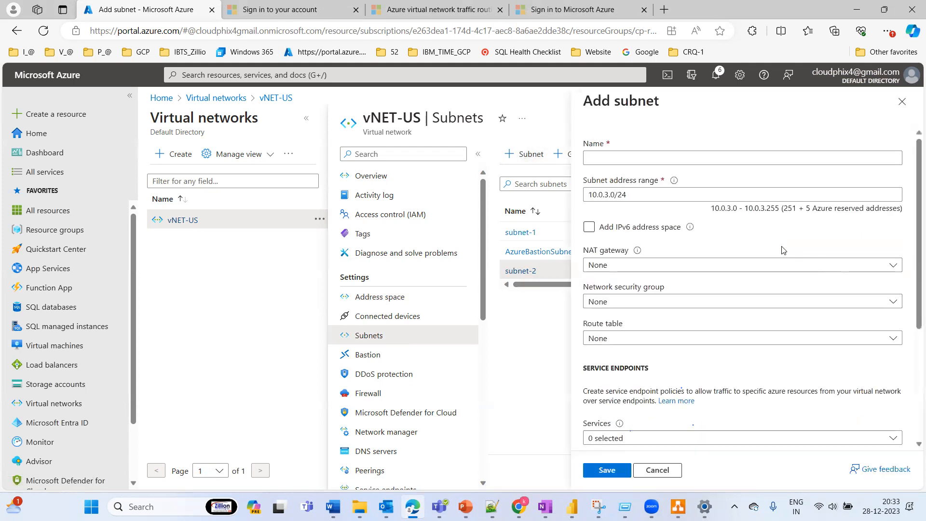
{"action": "left_click", "coordinate": [685, 158]}
{"action": "type", "text": "s"}
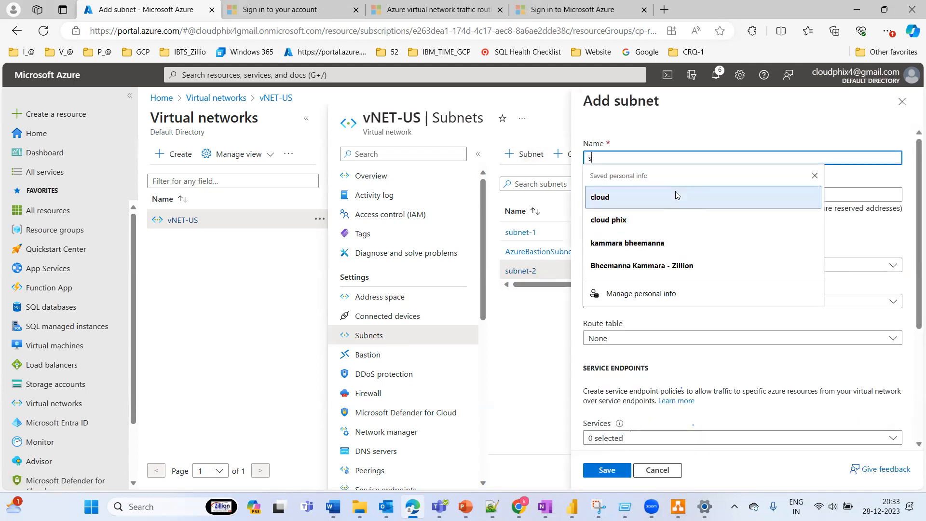
{"action": "type", "text": "ubnet-3"}
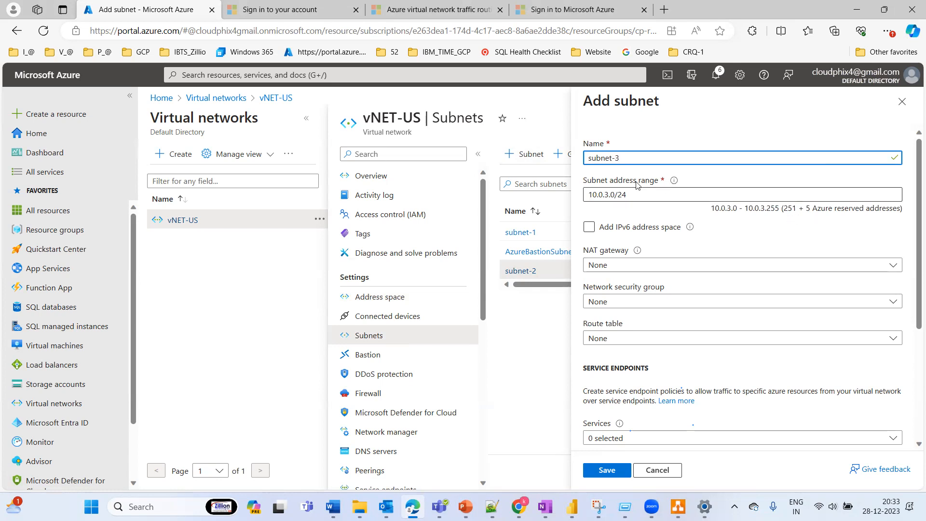
{"action": "left_click", "coordinate": [635, 195]}
{"action": "key", "text": "BackSpace"}
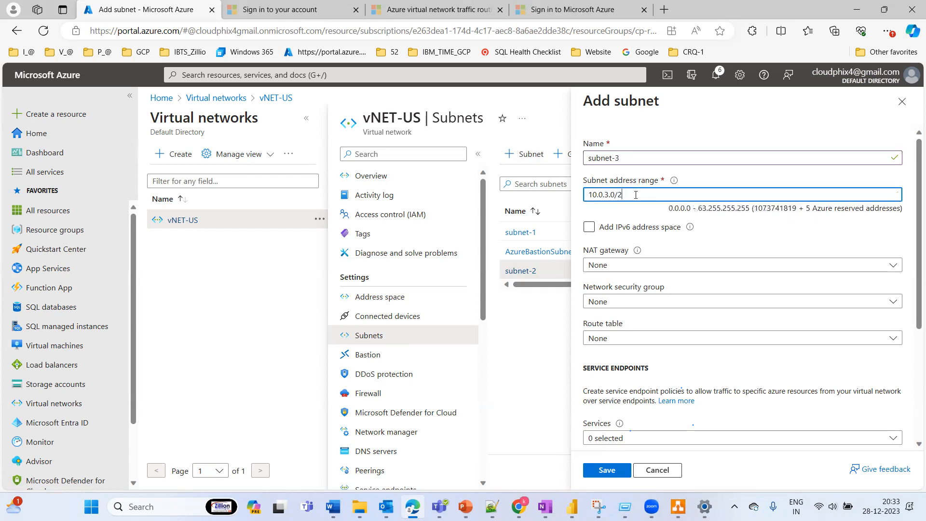
{"action": "type", "text": "9"}
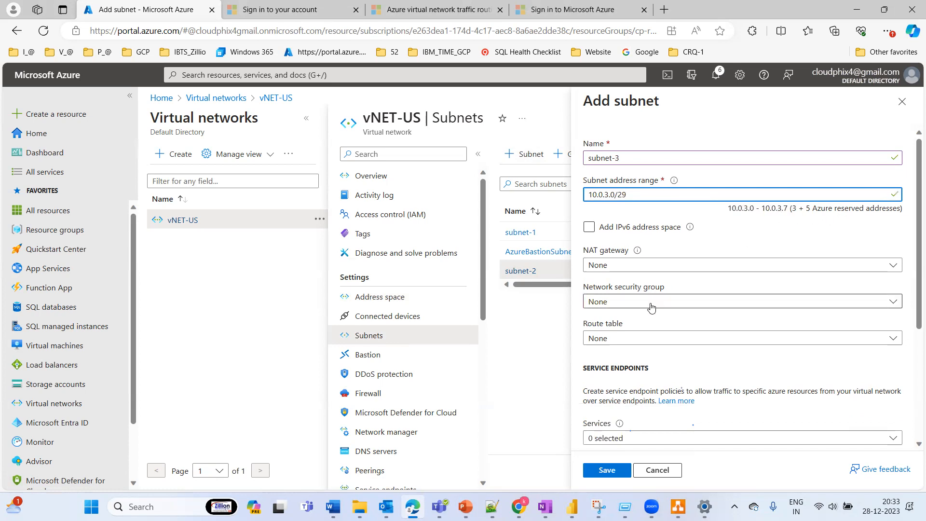
{"action": "left_click", "coordinate": [607, 471]}
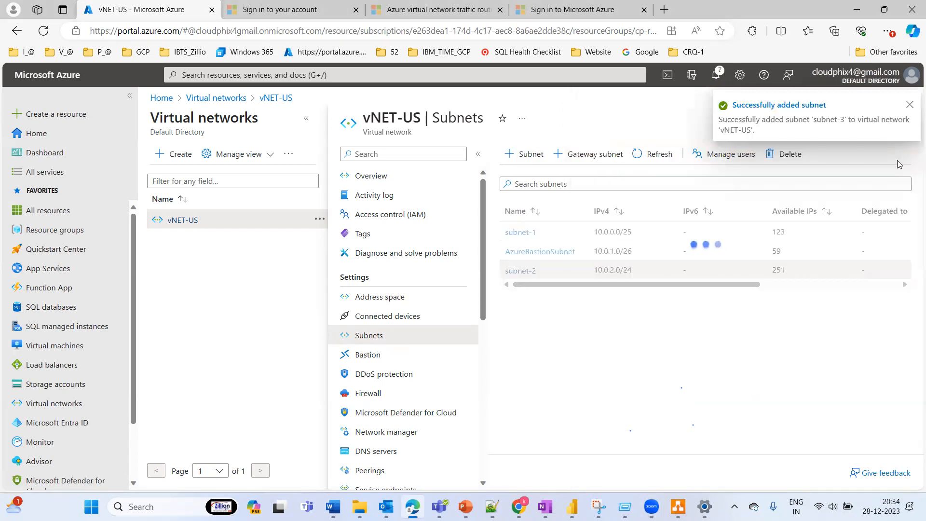
{"action": "left_click", "coordinate": [909, 107]}
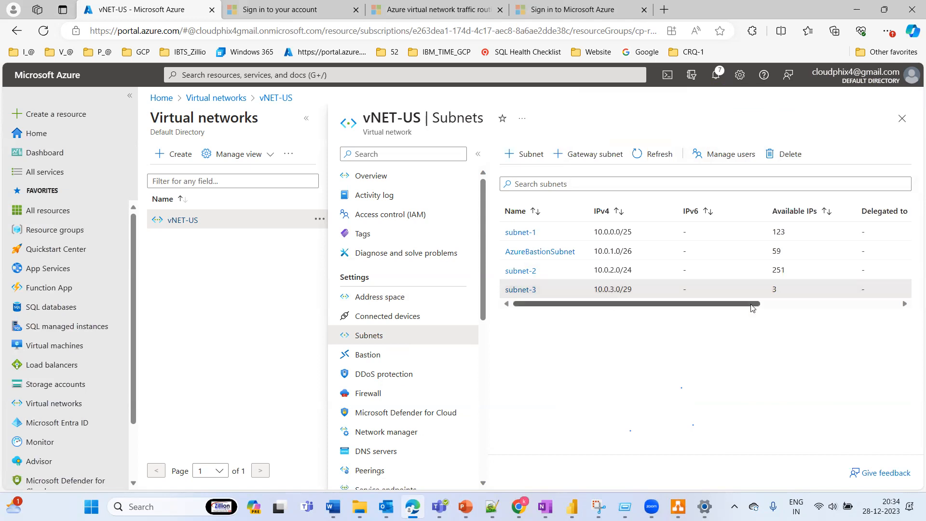
Step: Examine the available IPs and the other columns of the subnet-3 row in the subnets list
{"action": "left_click_drag", "start_coordinate": [752, 309], "coordinate": [798, 295]}
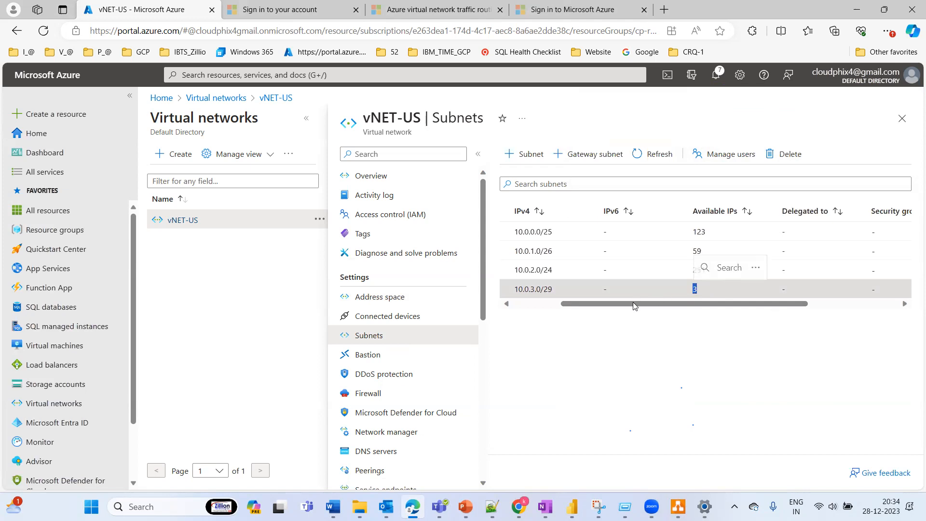
{"action": "left_click_drag", "start_coordinate": [633, 303], "coordinate": [528, 316]}
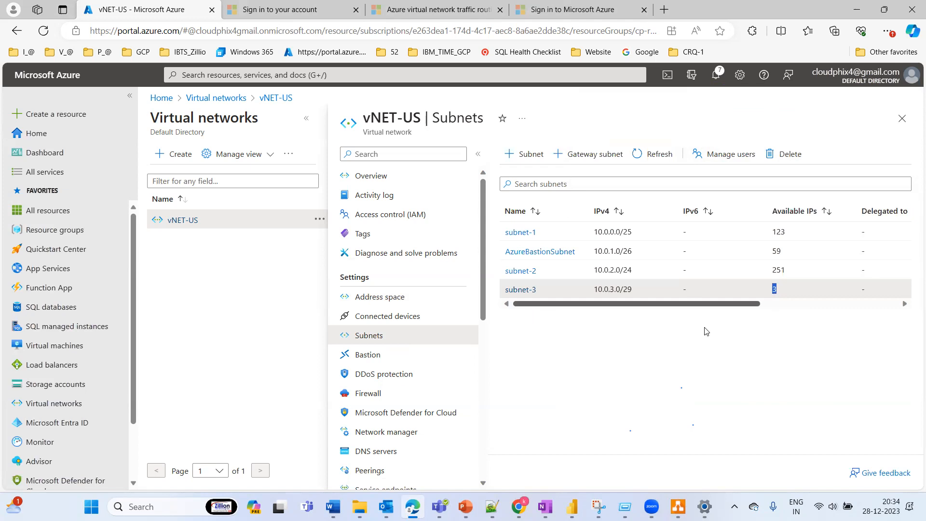
{"action": "left_click_drag", "start_coordinate": [663, 309], "coordinate": [598, 326]}
{"action": "left_click", "coordinate": [730, 387]}
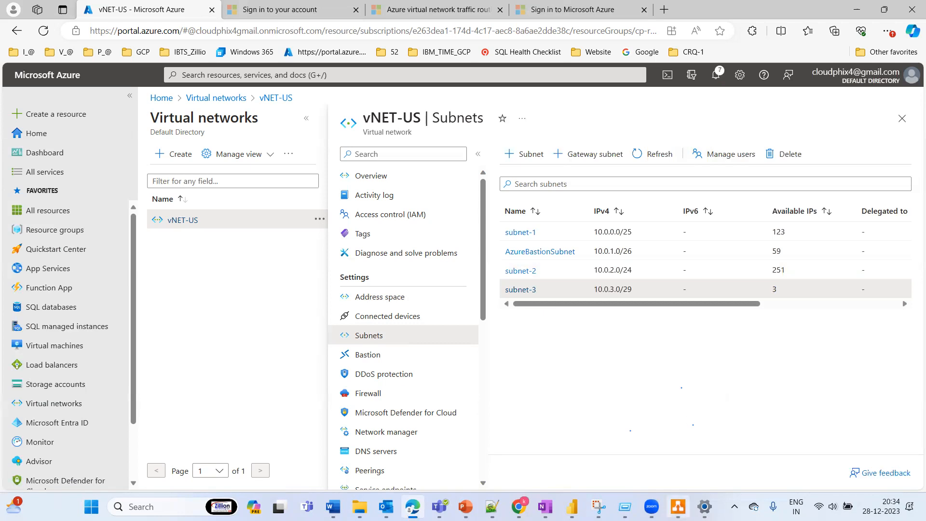
Step: Switch to draw.io to look at the PRD-VM's Azure SQL VM in the diagram, and return to the Azure portal
{"action": "left_click", "coordinate": [678, 506]}
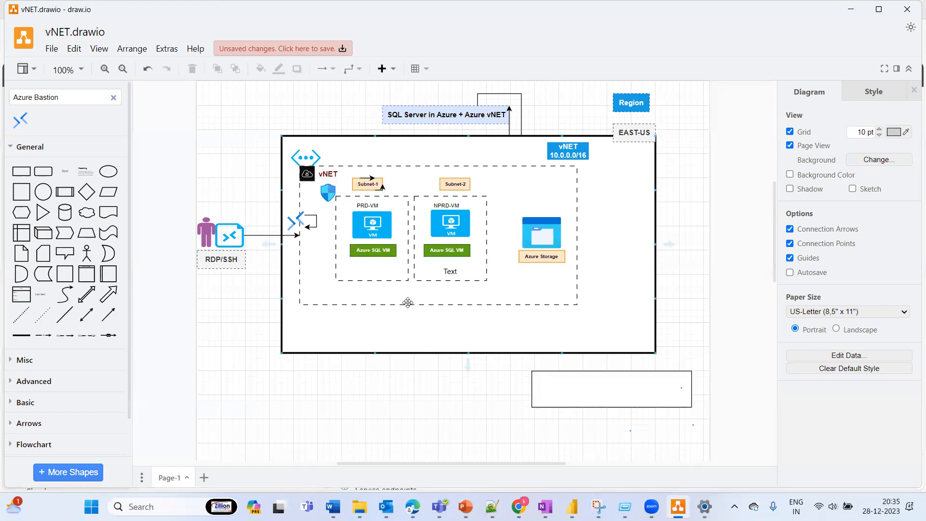
{"action": "left_click", "coordinate": [381, 251]}
{"action": "key", "text": "alt+Tab"}
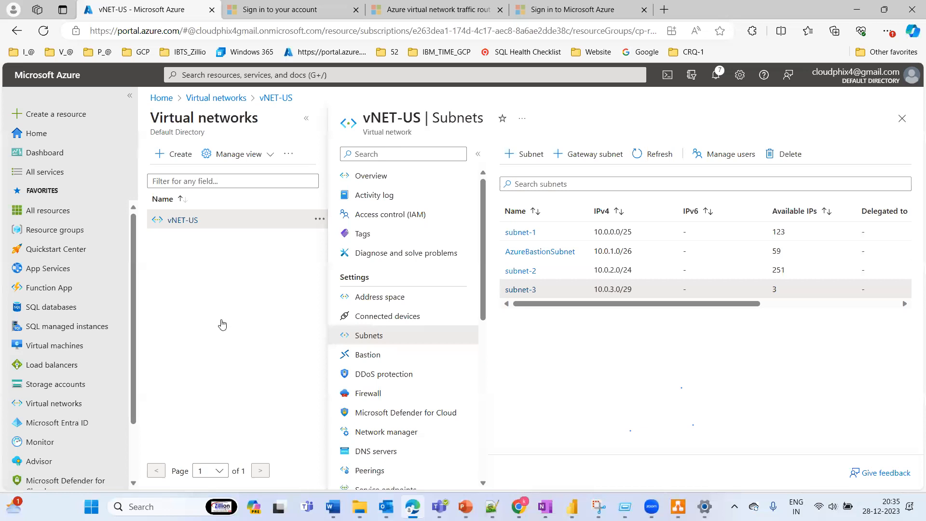
Step: Start creating a new Azure virtual machine and assign it to the cp-rg-demo resource group
{"action": "left_click", "coordinate": [54, 345]}
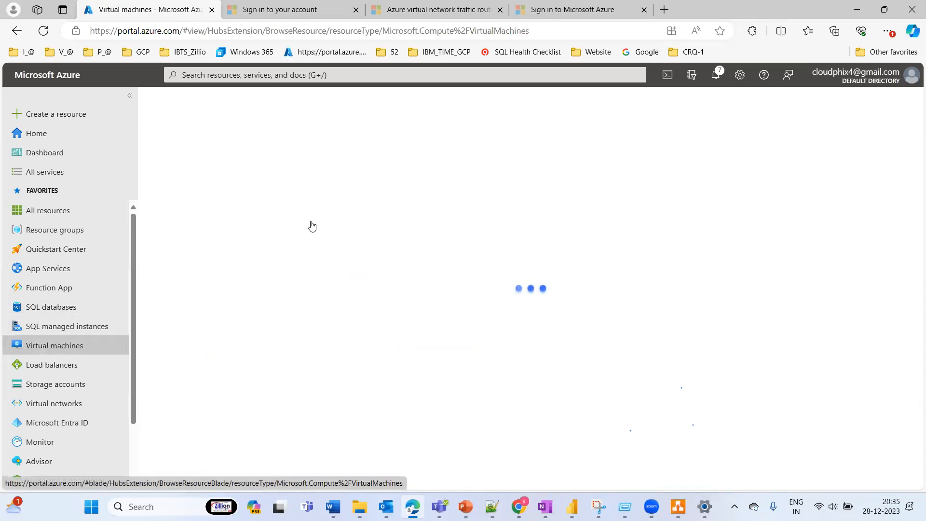
{"action": "left_click", "coordinate": [181, 154]}
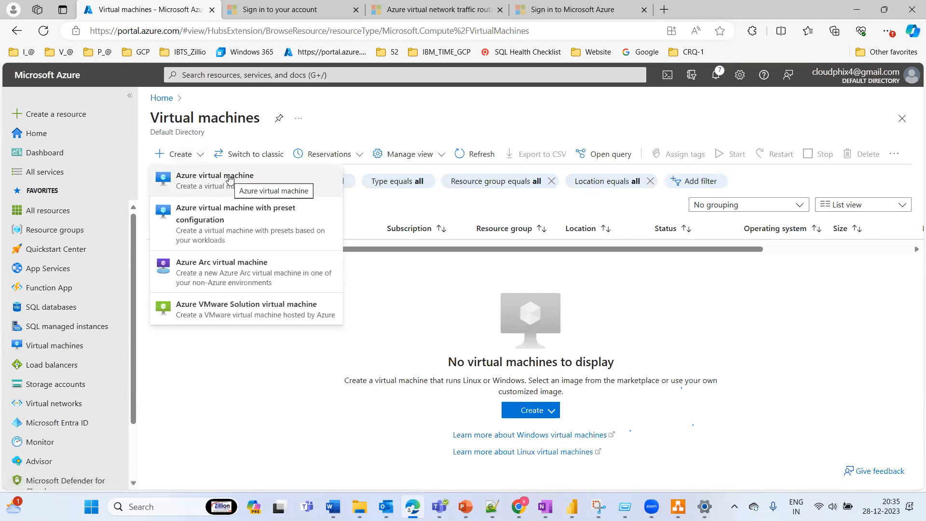
{"action": "left_click", "coordinate": [230, 178]}
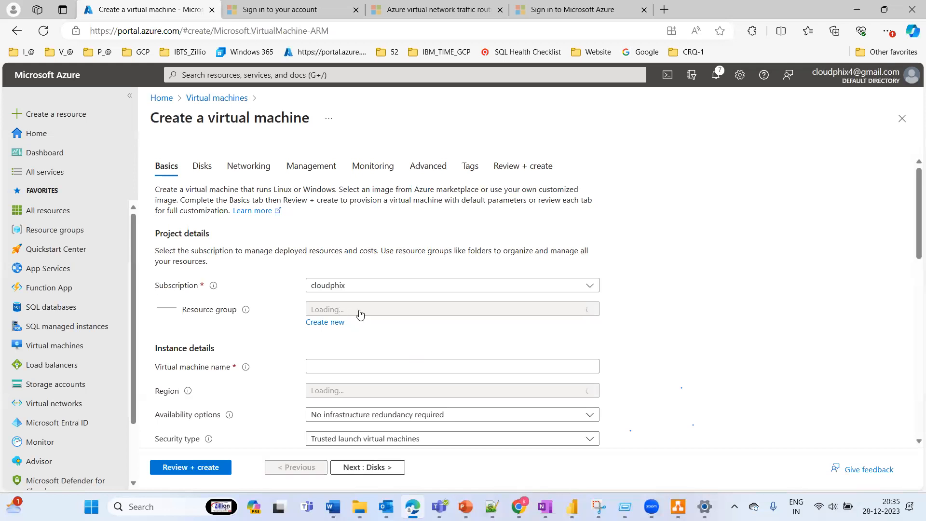
{"action": "left_click", "coordinate": [359, 311]}
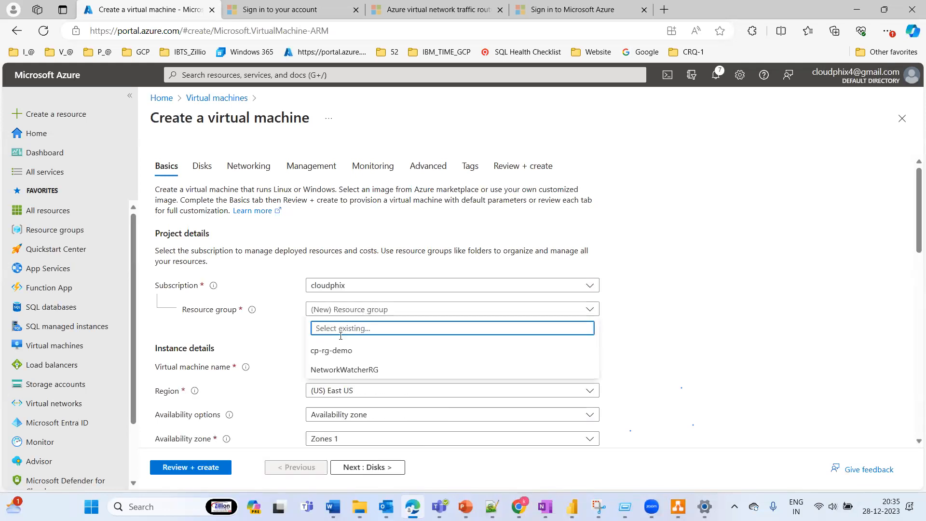
{"action": "left_click", "coordinate": [344, 353]}
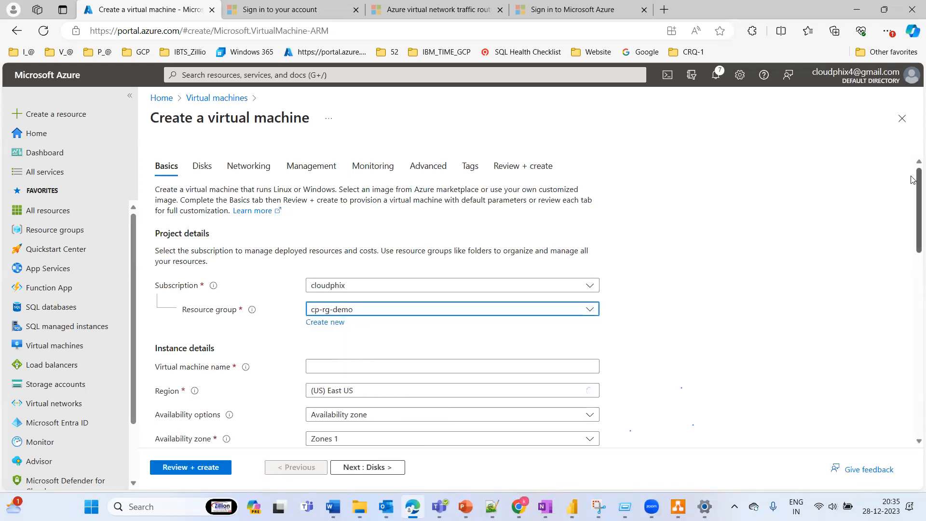
{"action": "scroll", "coordinate": [912, 216], "scroll_direction": "down", "scroll_amount": 2}
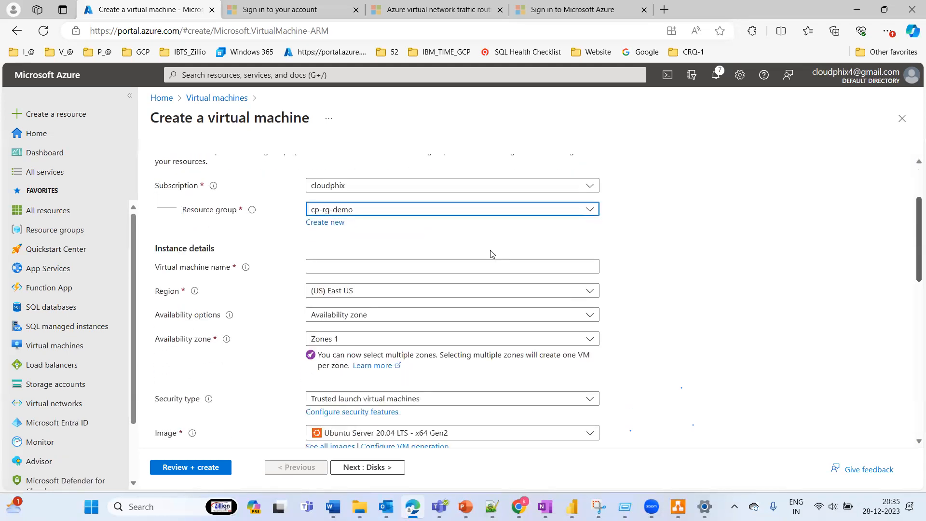
Step: Name the virtual machine PRD-SQLVM
{"action": "left_click", "coordinate": [316, 263]}
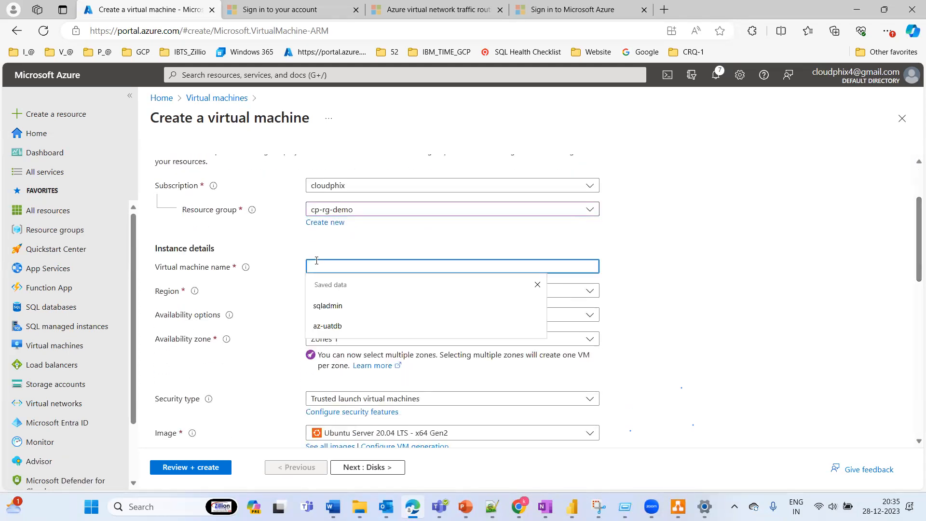
{"action": "type", "text": "prd"}
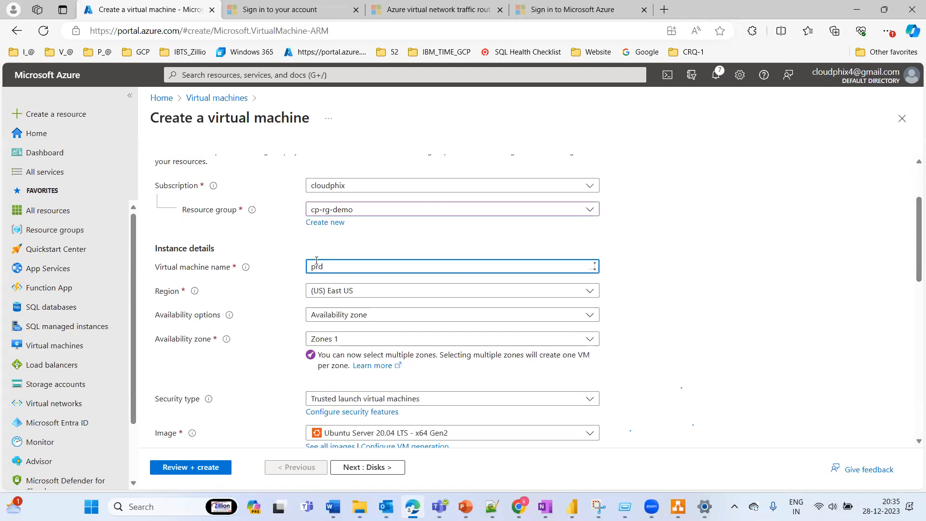
{"action": "type", "text": "PRD-SQLVM"}
{"action": "left_click", "coordinate": [691, 247]}
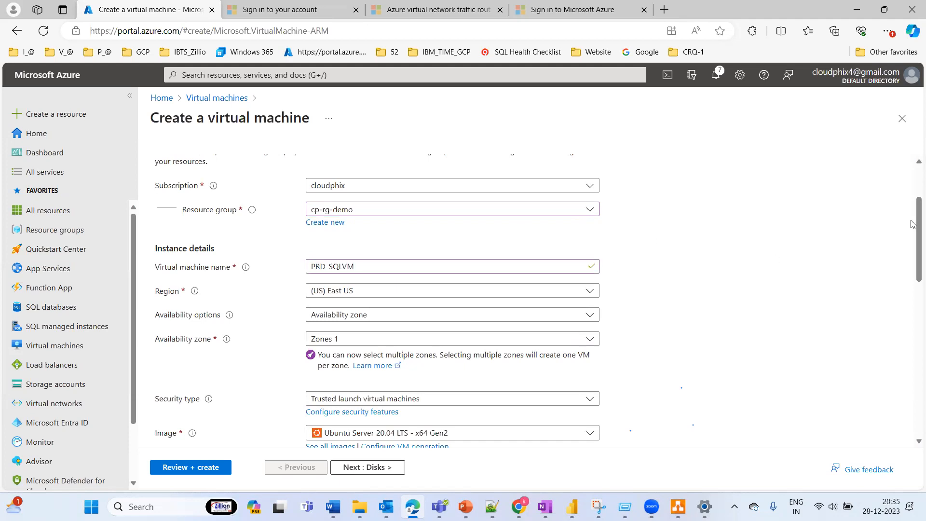
Step: Set the availability options to No infrastructure redundancy required and the security type to Standard
{"action": "left_click_drag", "start_coordinate": [910, 222], "coordinate": [900, 247]}
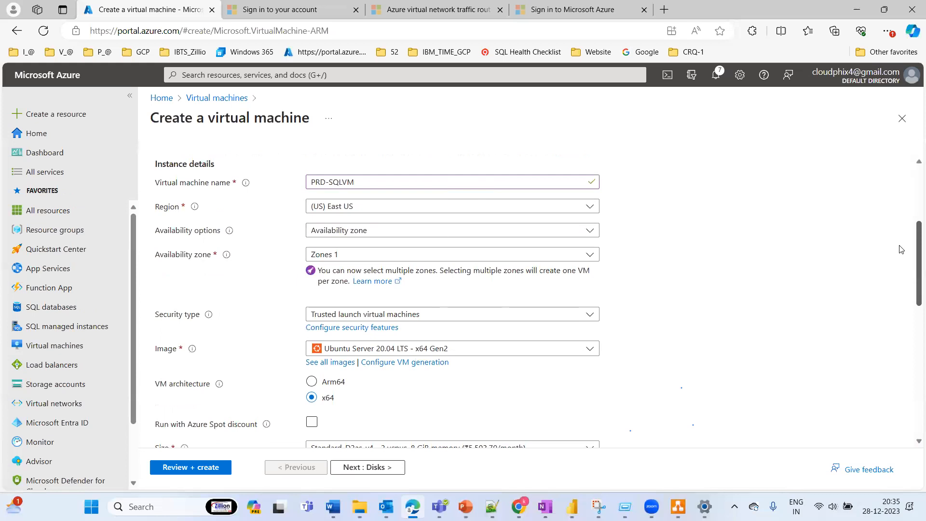
{"action": "left_click", "coordinate": [366, 232]}
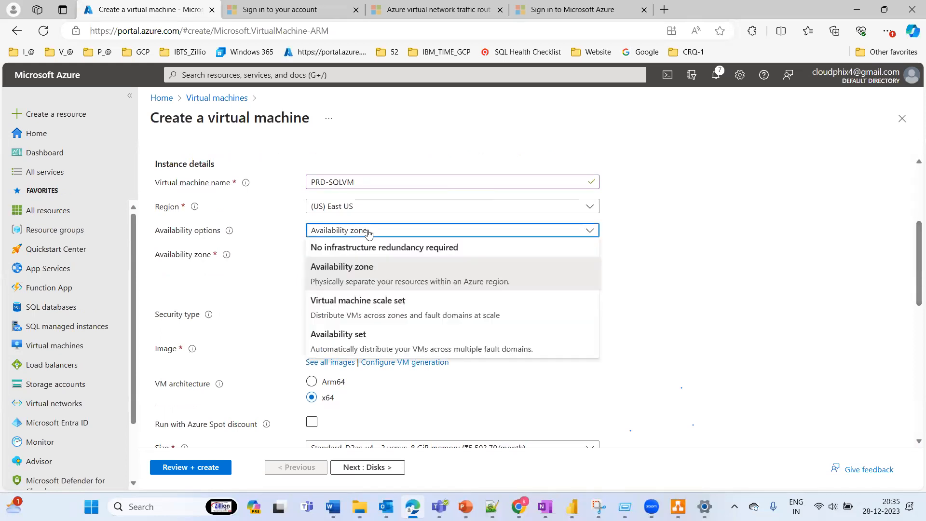
{"action": "left_click", "coordinate": [347, 248]}
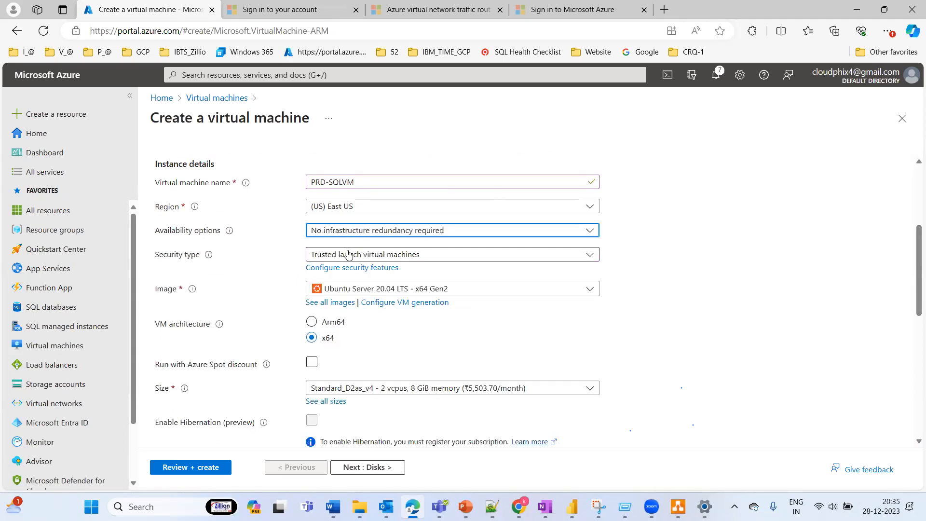
{"action": "left_click", "coordinate": [348, 254]}
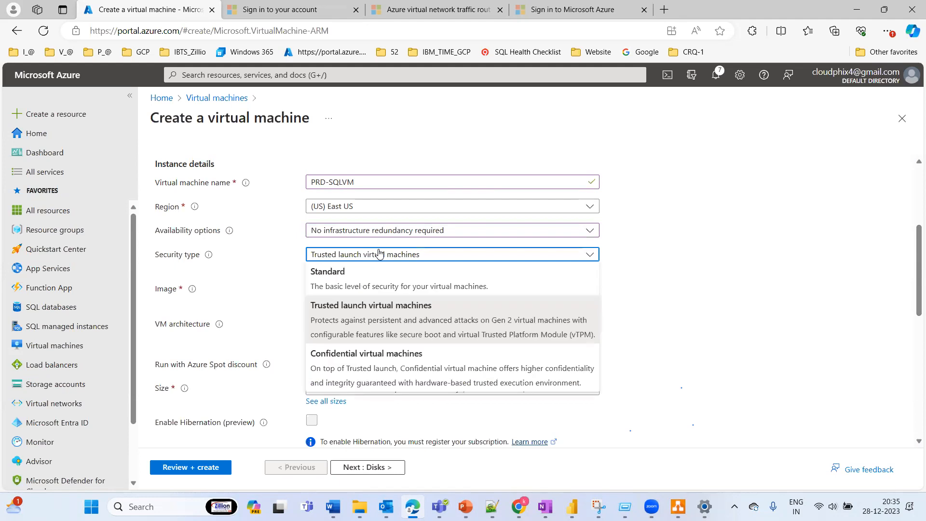
{"action": "left_click", "coordinate": [333, 282]}
Step: Browse all marketplace images for the virtual machine, search for SQL Server, and dismiss the AI suggestions banner
{"action": "left_click", "coordinate": [436, 280]}
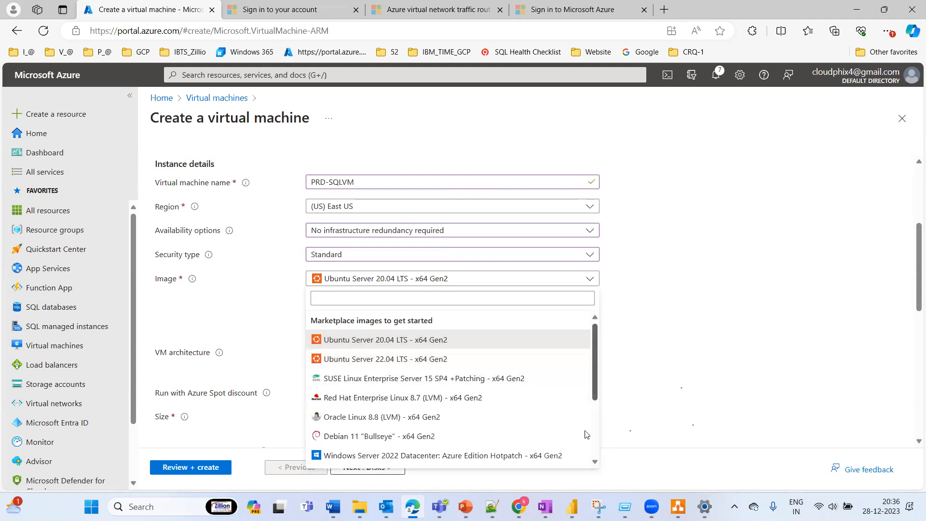
{"action": "scroll", "coordinate": [586, 434], "scroll_direction": "down", "scroll_amount": 3}
{"action": "left_click", "coordinate": [342, 463]}
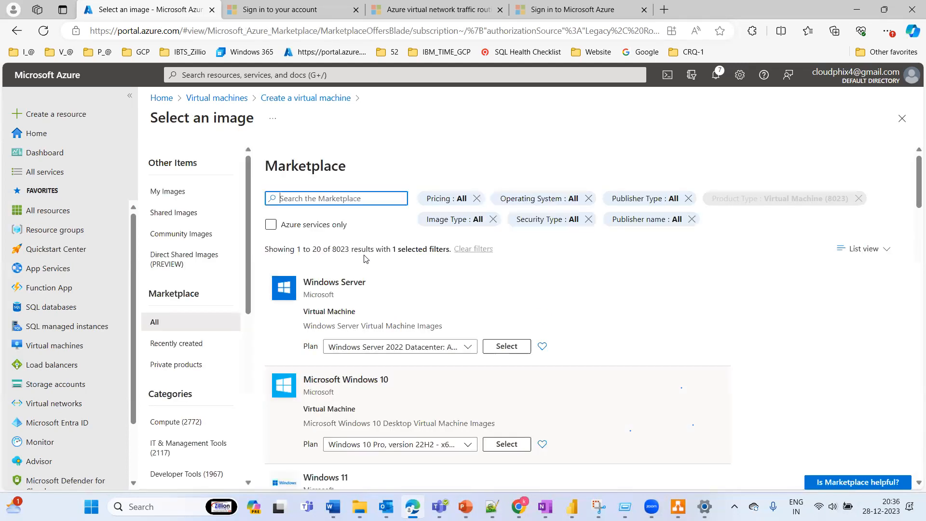
{"action": "type", "text": "S"}
{"action": "type", "text": "QL Server"}
{"action": "key", "text": "Return"}
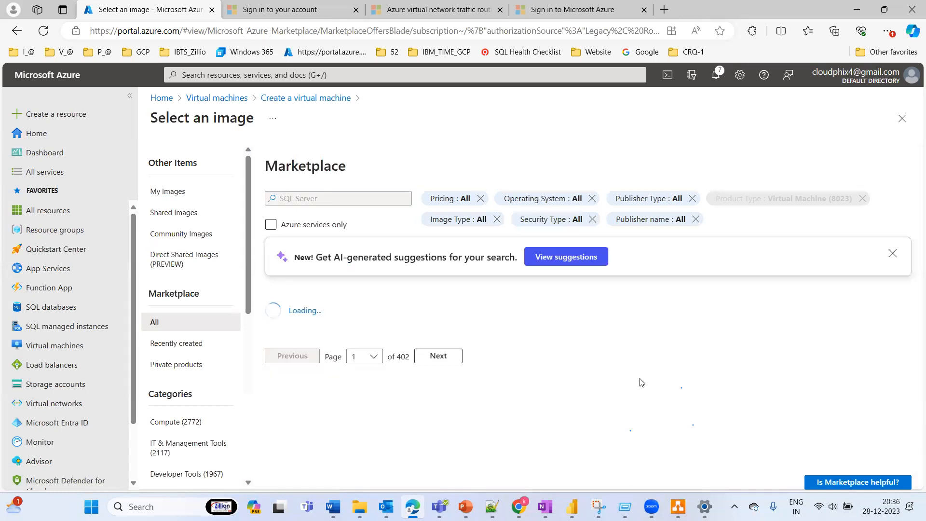
{"action": "left_click", "coordinate": [883, 255]}
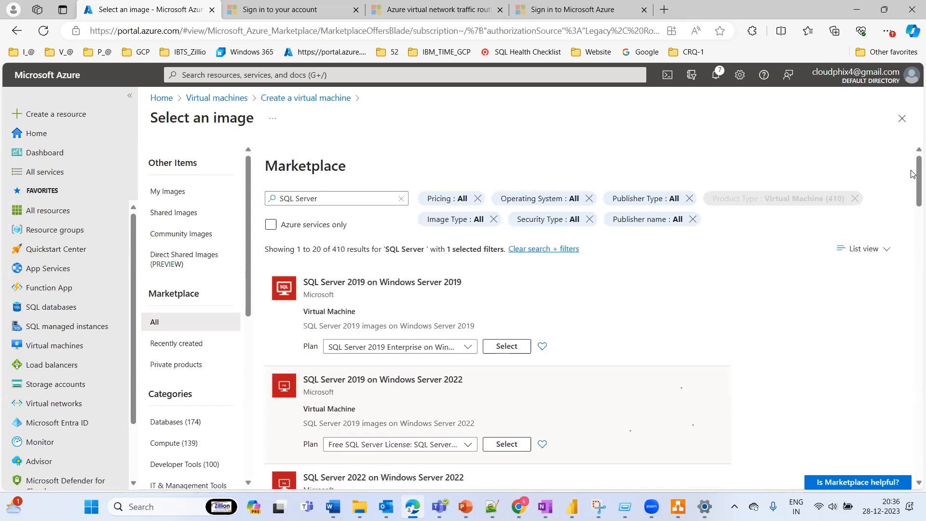
Step: Select the Free SQL Server License: SQL 2019 Developer on Windows Server 2019 - x64 Gen 1 plan as the VM image
{"action": "left_click", "coordinate": [461, 347]}
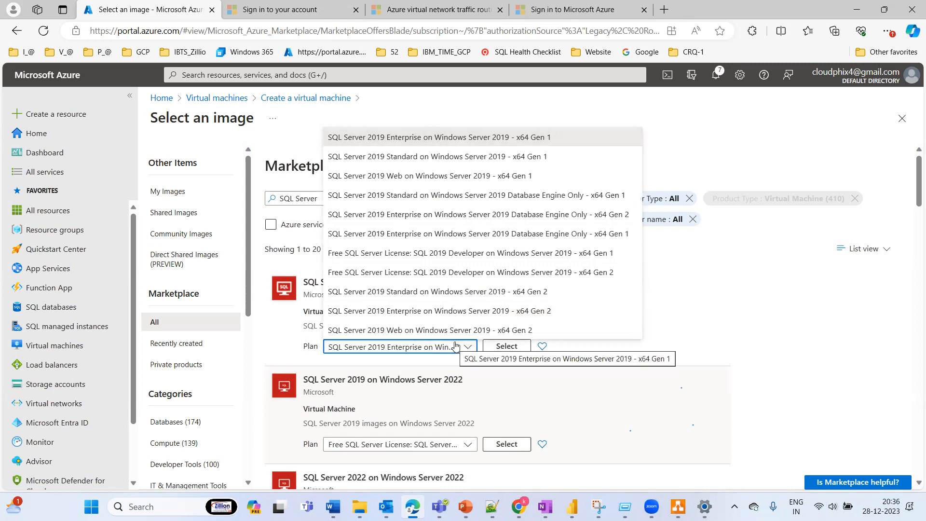
{"action": "left_click", "coordinate": [395, 260]}
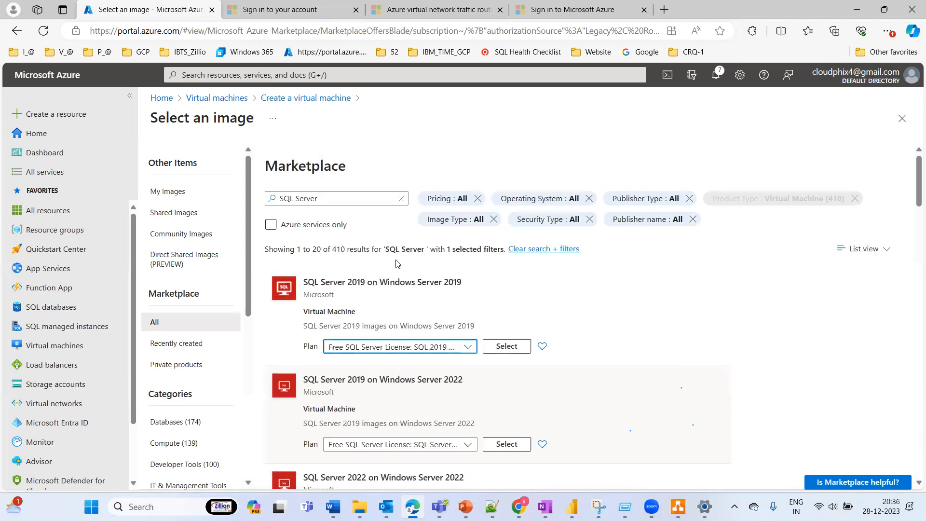
{"action": "left_click", "coordinate": [506, 350]}
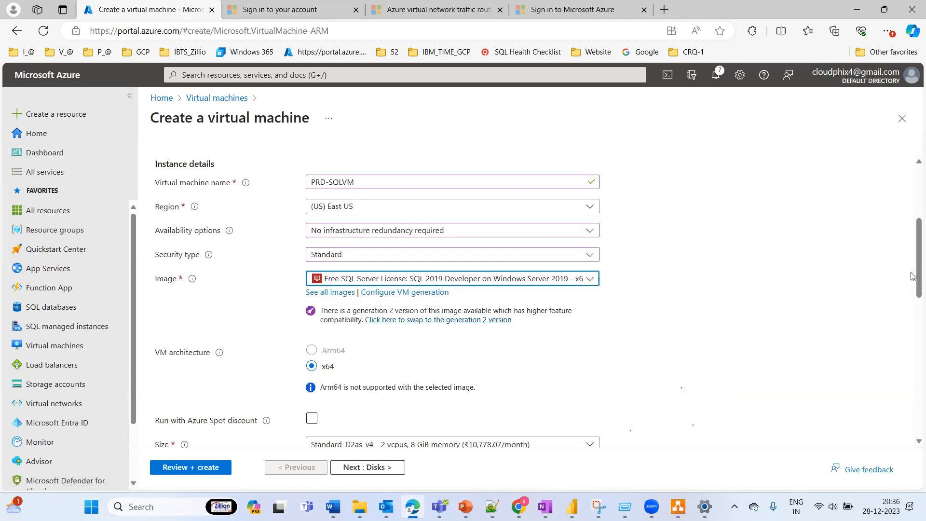
Step: Set the administrator username to sqladmin, then enter and confirm the account password
{"action": "scroll", "coordinate": [912, 318], "scroll_direction": "down", "scroll_amount": 5}
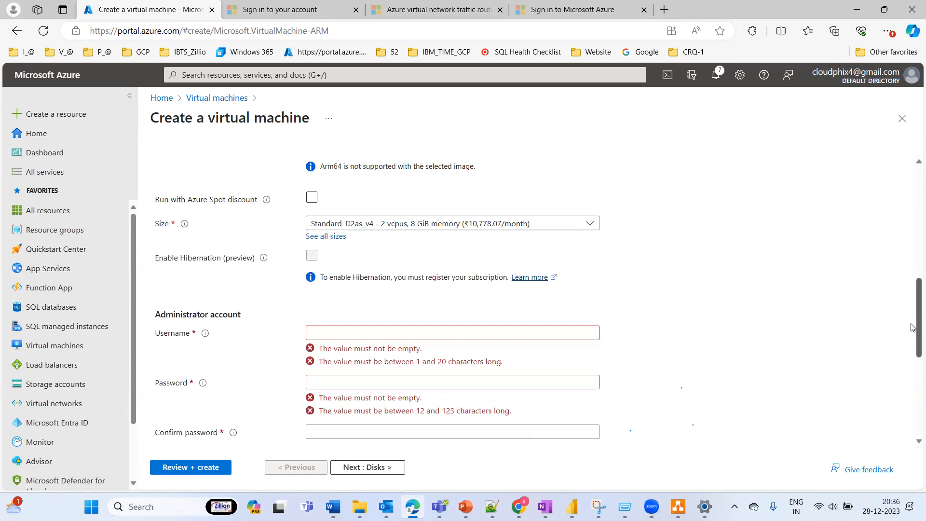
{"action": "scroll", "coordinate": [912, 308], "scroll_direction": "up", "scroll_amount": 6}
{"action": "scroll", "coordinate": [912, 246], "scroll_direction": "down", "scroll_amount": 7}
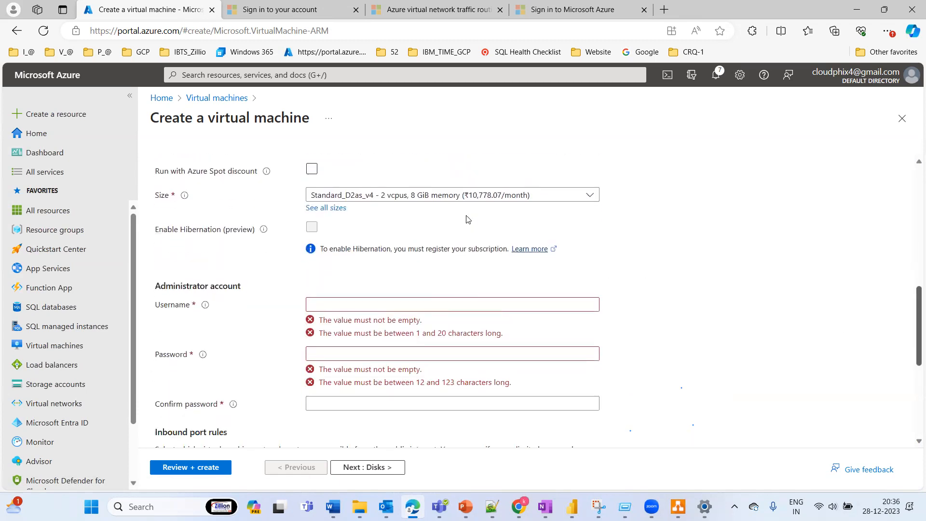
{"action": "left_click", "coordinate": [318, 310]}
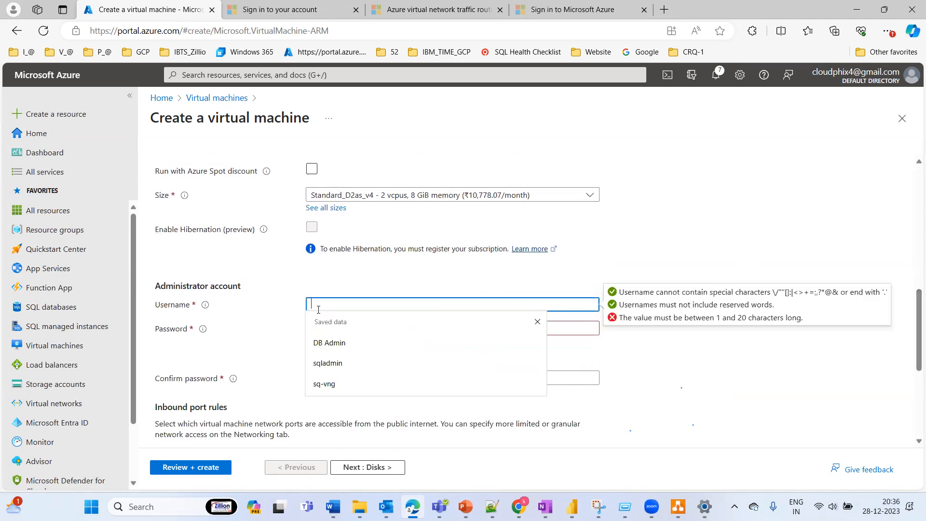
{"action": "type", "text": "sqladmin"}
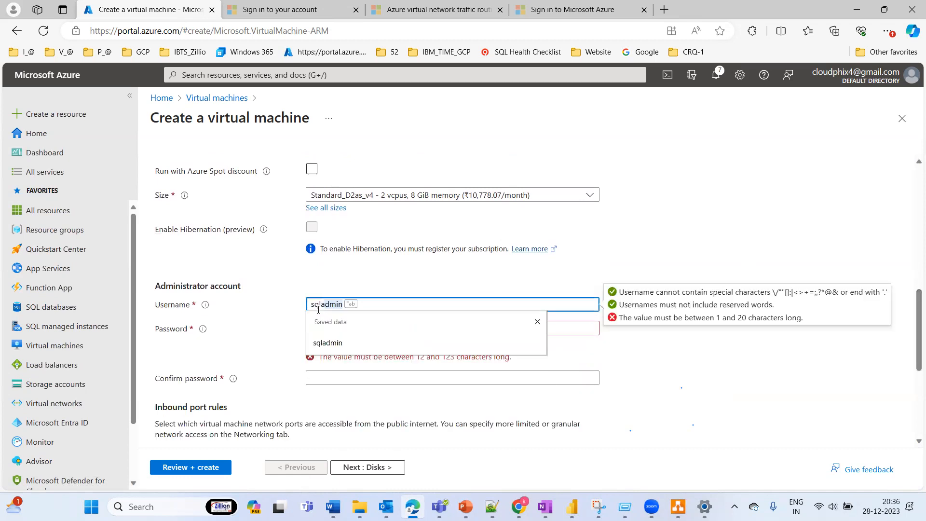
{"action": "key", "text": "Tab"}
{"action": "type", "text": "•"}
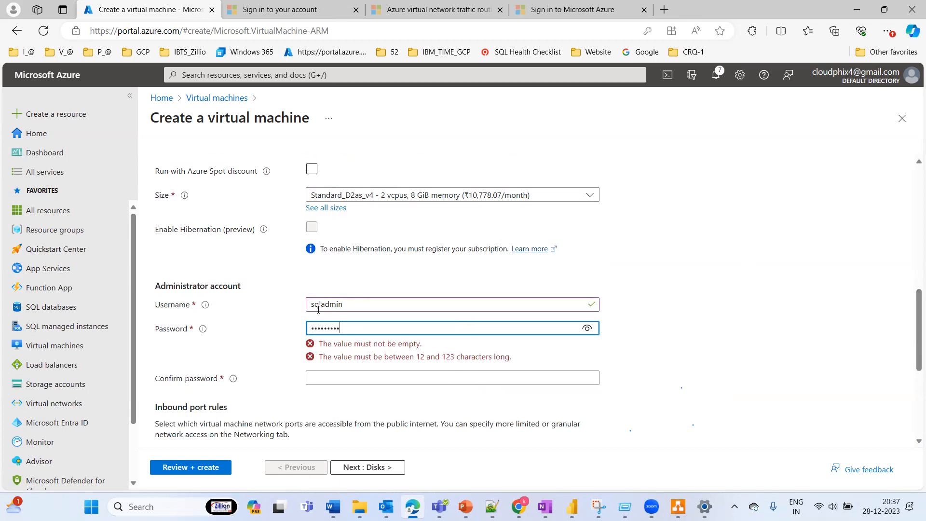
{"action": "key", "text": "Tab"}
{"action": "type", "text": "••"}
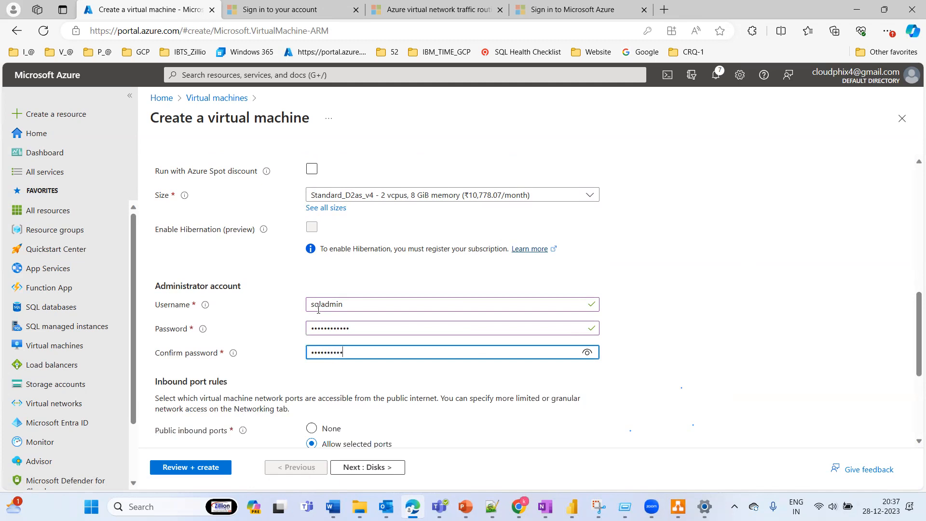
{"action": "left_click", "coordinate": [741, 340]}
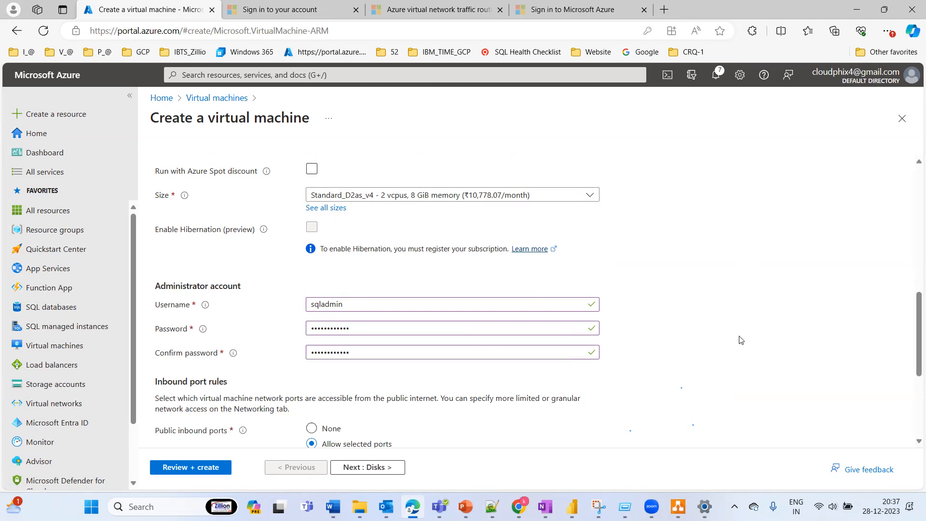
Step: Review the basic VM settings, and choose subnet-1 (10.0.0.0/25) of vNET-US for the network interface
{"action": "left_click_drag", "start_coordinate": [913, 315], "coordinate": [913, 220]}
{"action": "scroll", "coordinate": [904, 354], "scroll_direction": "down", "scroll_amount": 14}
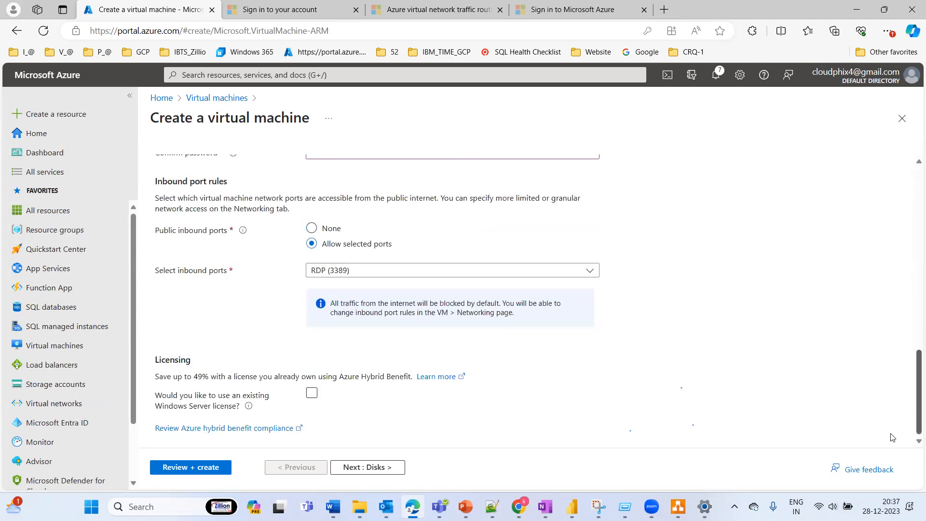
{"action": "scroll", "coordinate": [895, 263], "scroll_direction": "up", "scroll_amount": 14}
{"action": "scroll", "coordinate": [887, 223], "scroll_direction": "down", "scroll_amount": 1}
{"action": "scroll", "coordinate": [885, 247], "scroll_direction": "down", "scroll_amount": 3}
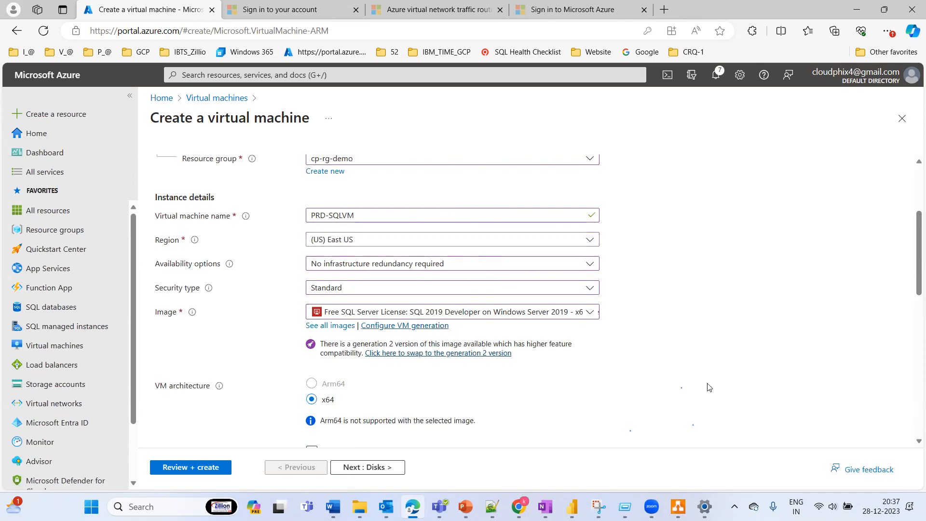
{"action": "left_click_drag", "start_coordinate": [913, 265], "coordinate": [899, 88]}
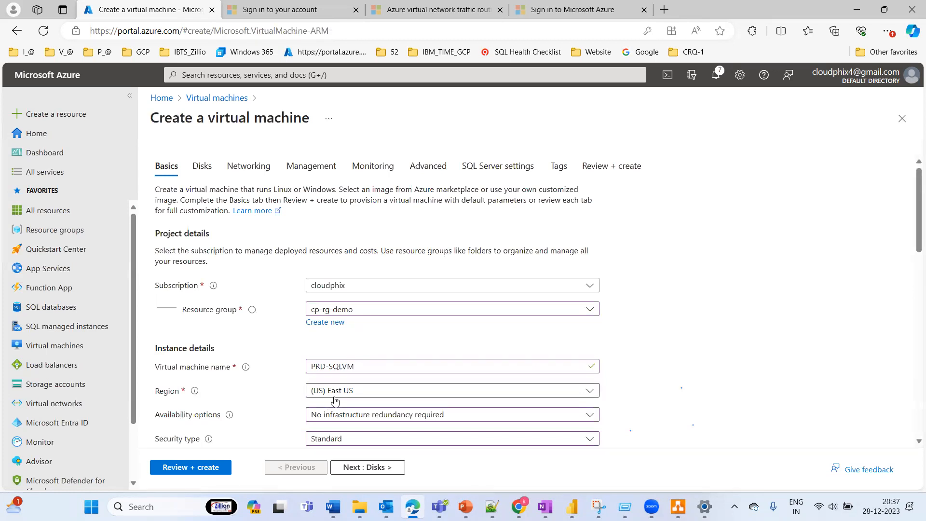
{"action": "left_click", "coordinate": [256, 167]}
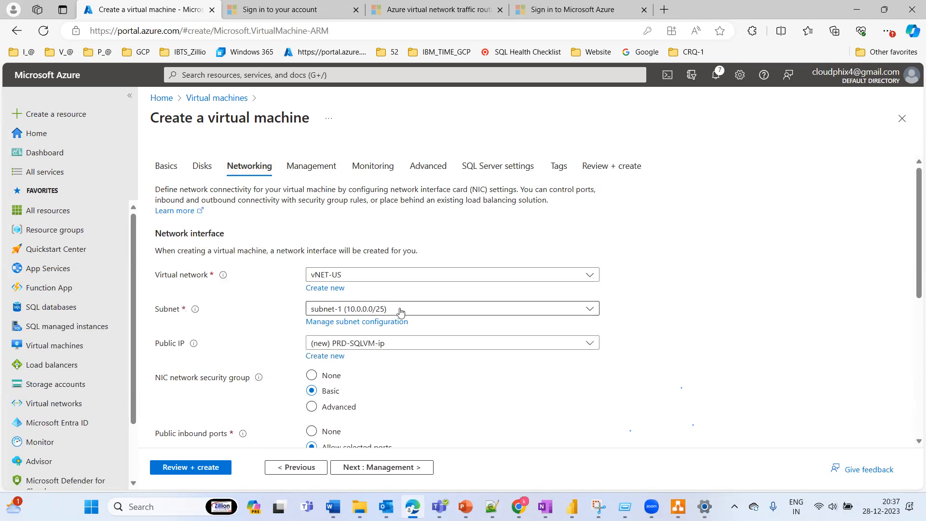
{"action": "left_click", "coordinate": [400, 311]}
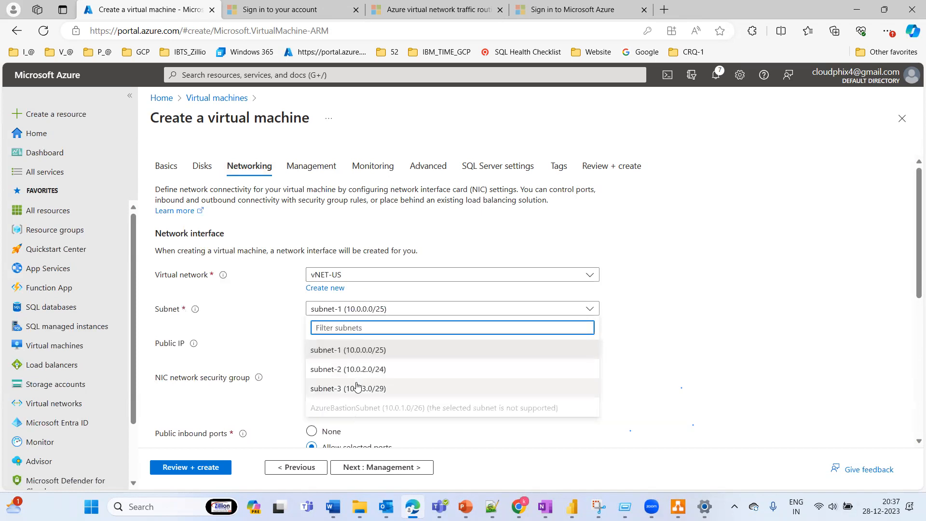
{"action": "left_click", "coordinate": [338, 350]}
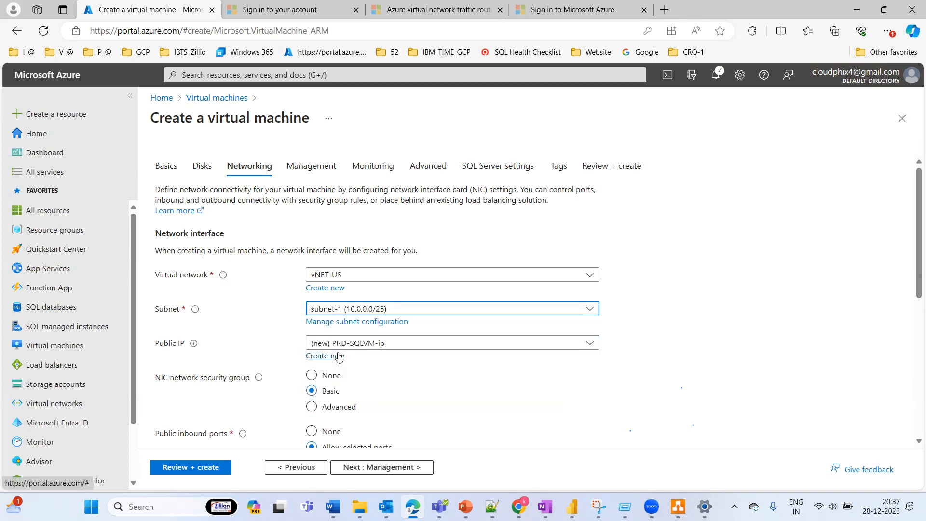
Step: Change the VM region to (US) West US 2 and check which virtual network the networking settings offer for it
{"action": "left_click", "coordinate": [169, 166]}
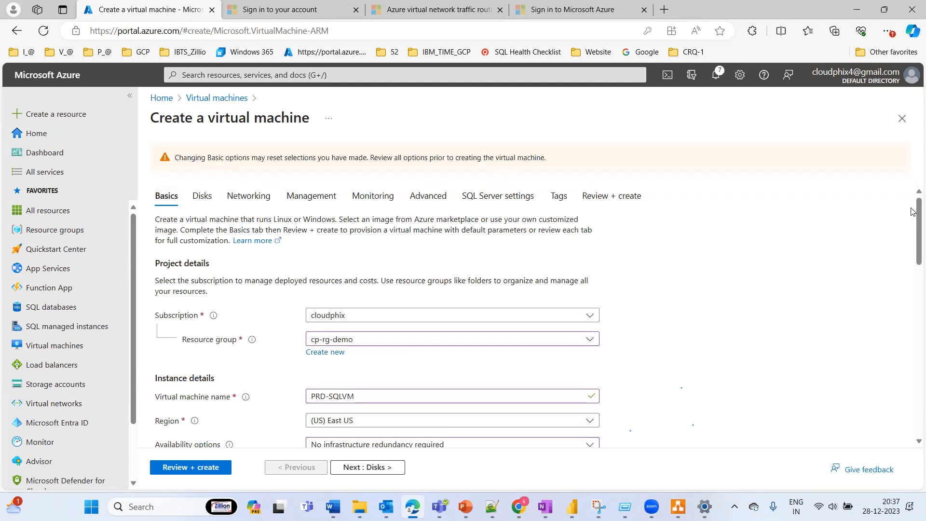
{"action": "left_click_drag", "start_coordinate": [913, 213], "coordinate": [912, 246]}
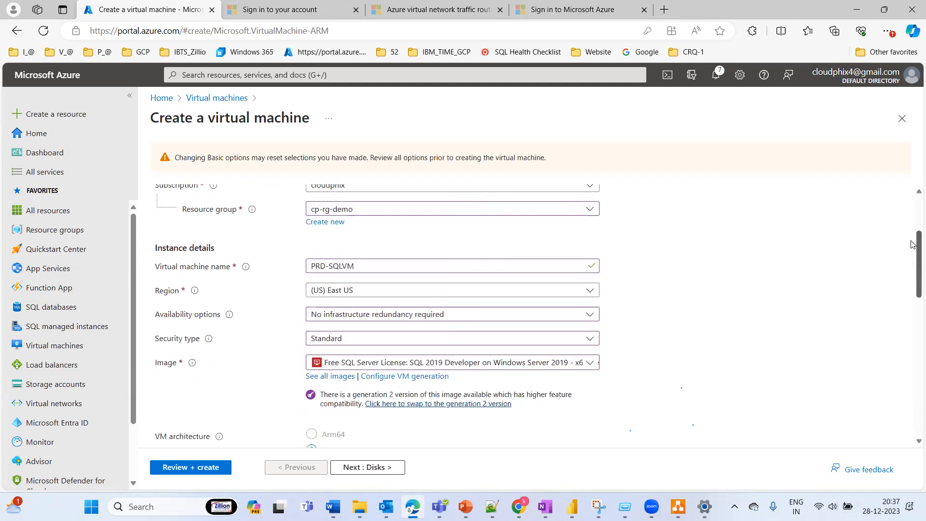
{"action": "left_click", "coordinate": [366, 292]}
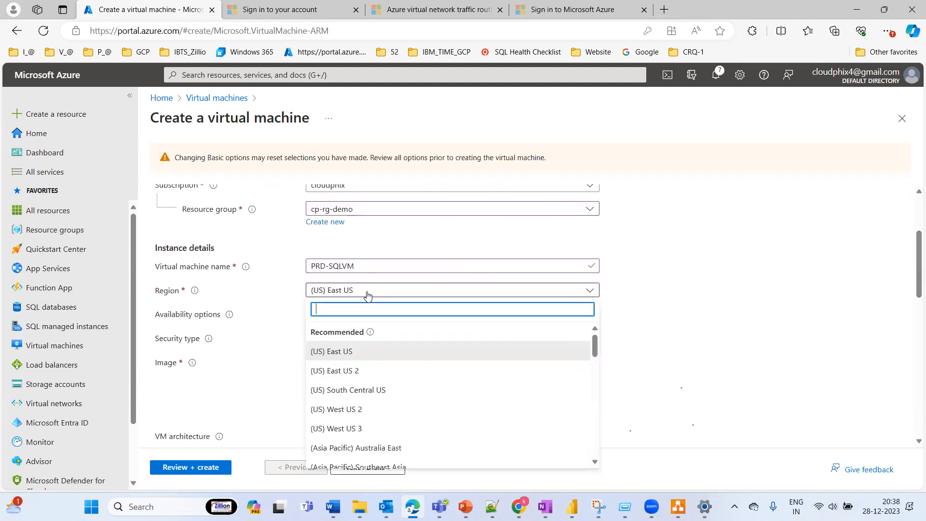
{"action": "left_click", "coordinate": [354, 409]}
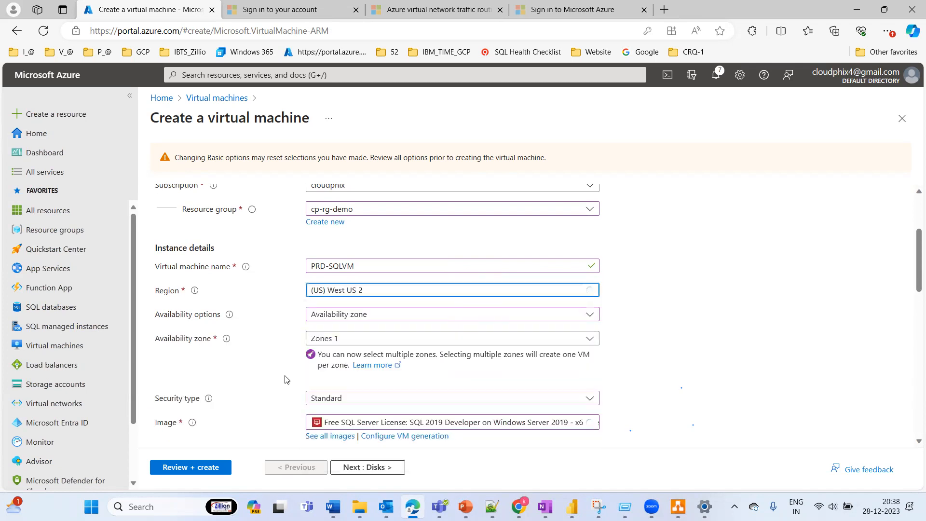
{"action": "left_click", "coordinate": [519, 339]}
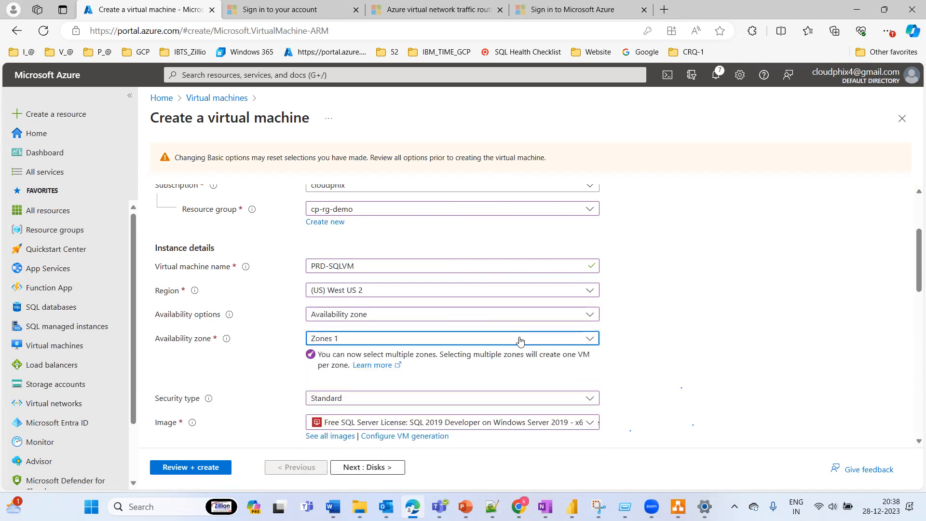
{"action": "left_click", "coordinate": [720, 297]}
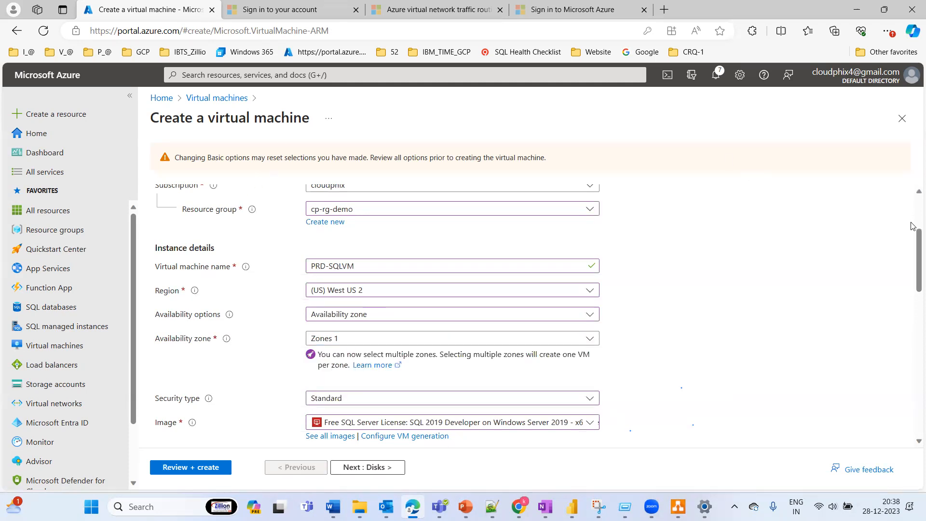
{"action": "scroll", "coordinate": [914, 266], "scroll_direction": "up", "scroll_amount": 3}
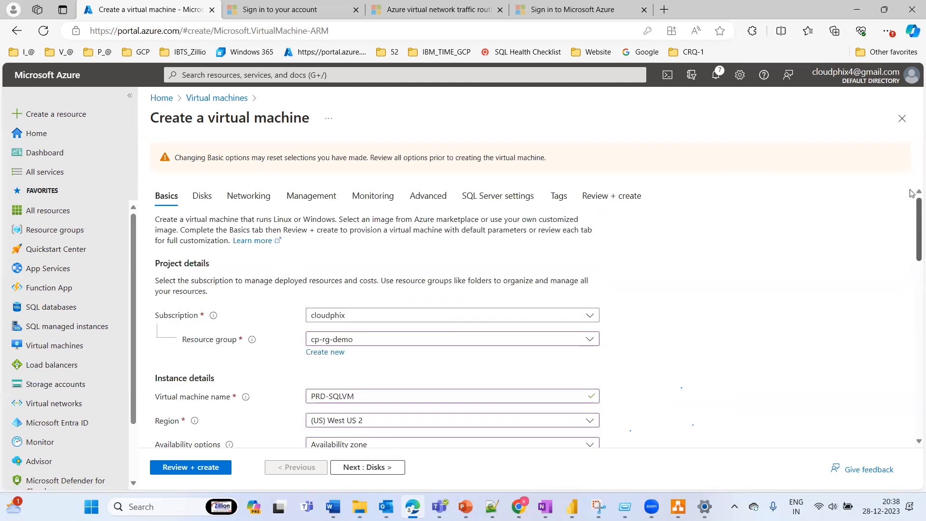
{"action": "left_click", "coordinate": [246, 195]}
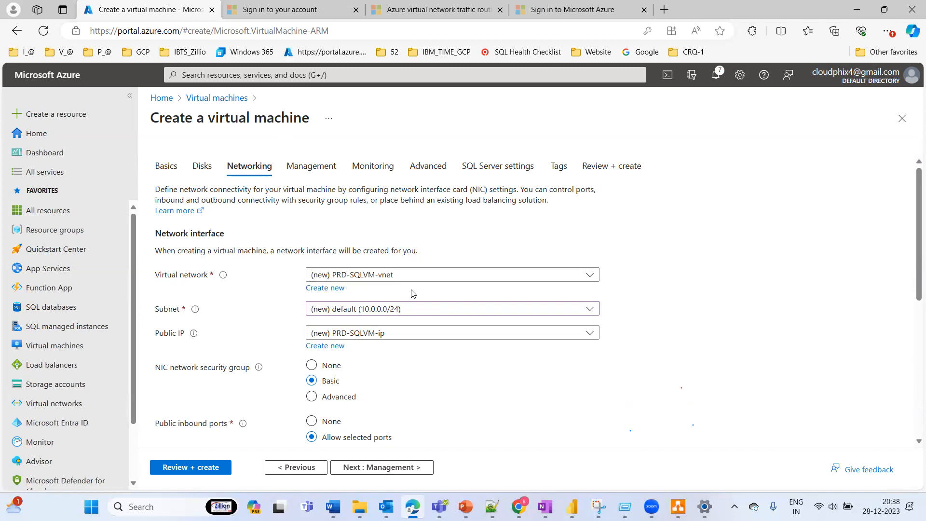
Step: Check the virtual networks available for West US 2, then set the VM region back to (US) East US and reopen the networking settings
{"action": "left_click", "coordinate": [468, 283]}
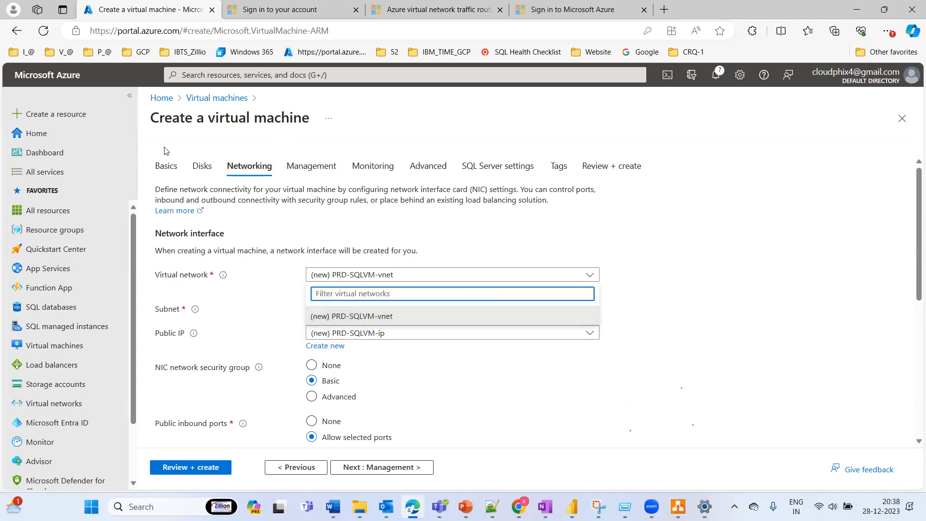
{"action": "left_click", "coordinate": [170, 169]}
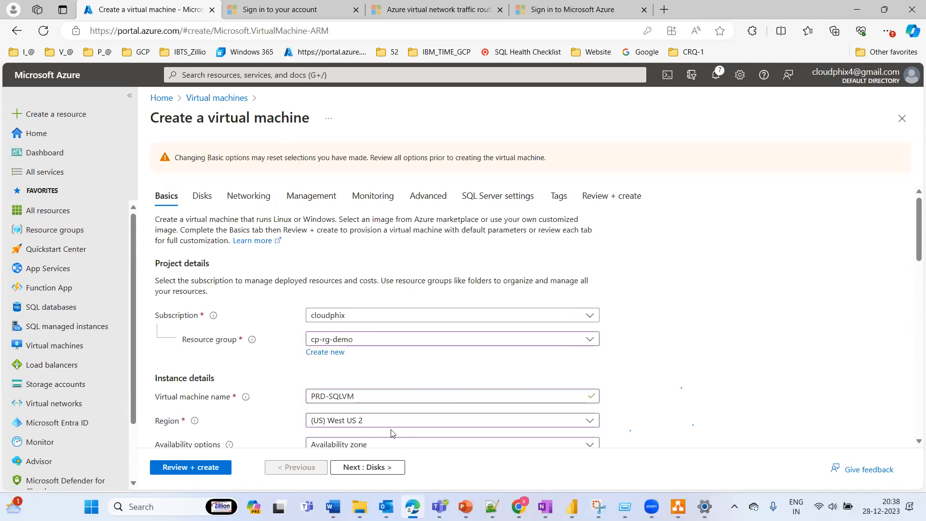
{"action": "left_click", "coordinate": [360, 421]}
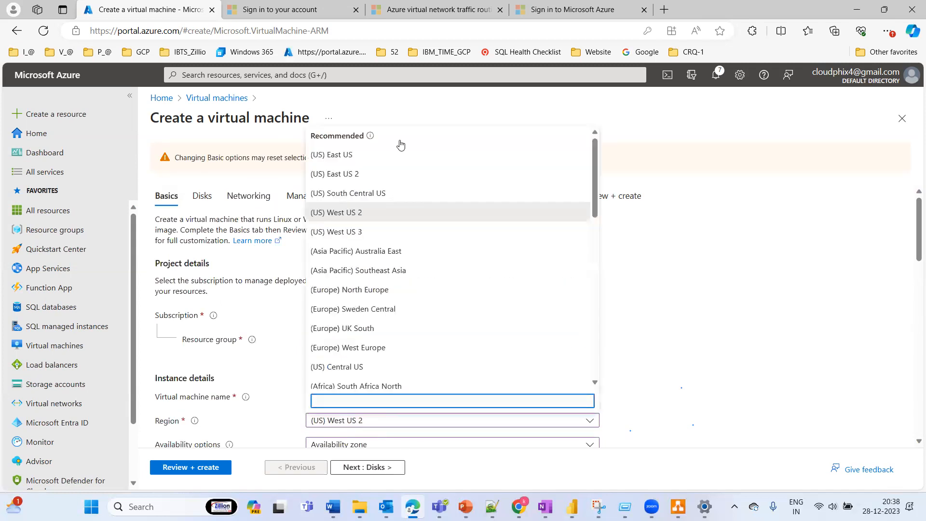
{"action": "left_click", "coordinate": [347, 155]}
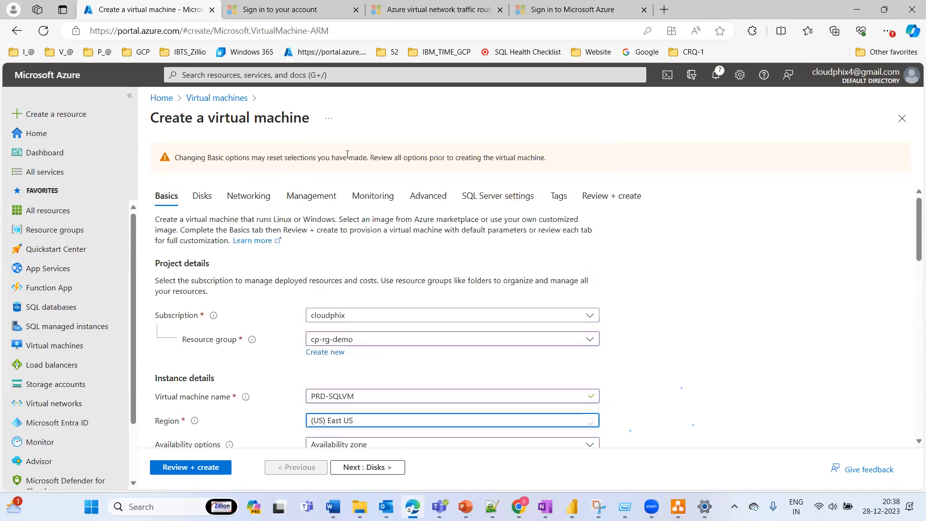
{"action": "left_click", "coordinate": [245, 197]}
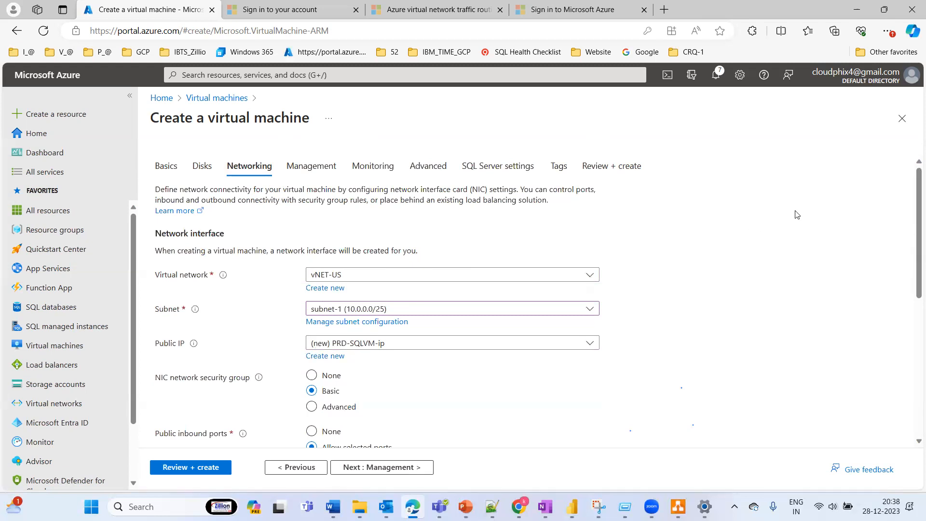
Step: Try the None option for the network interface's public IP, then switch back to the new PRD-SQLVM-ip
{"action": "left_click_drag", "start_coordinate": [913, 203], "coordinate": [913, 159]}
{"action": "scroll", "coordinate": [911, 284], "scroll_direction": "down", "scroll_amount": 2}
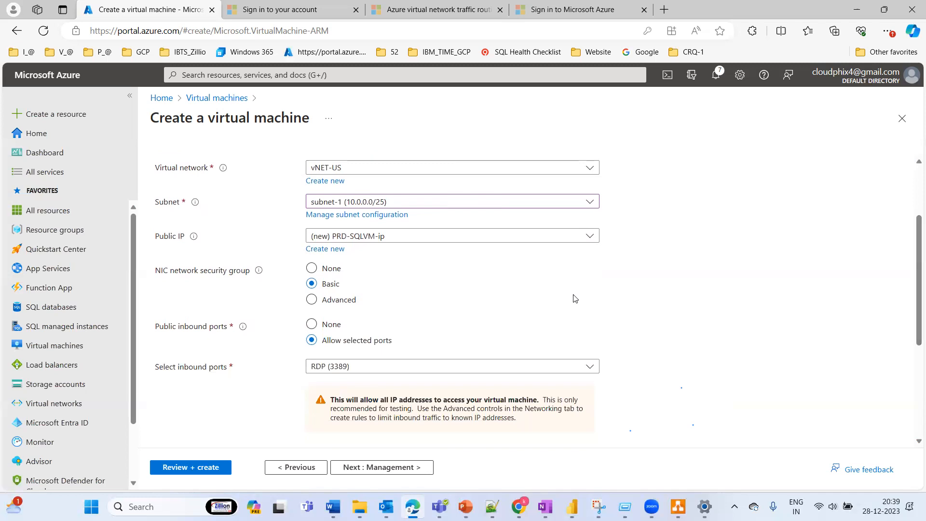
{"action": "left_click", "coordinate": [381, 239]}
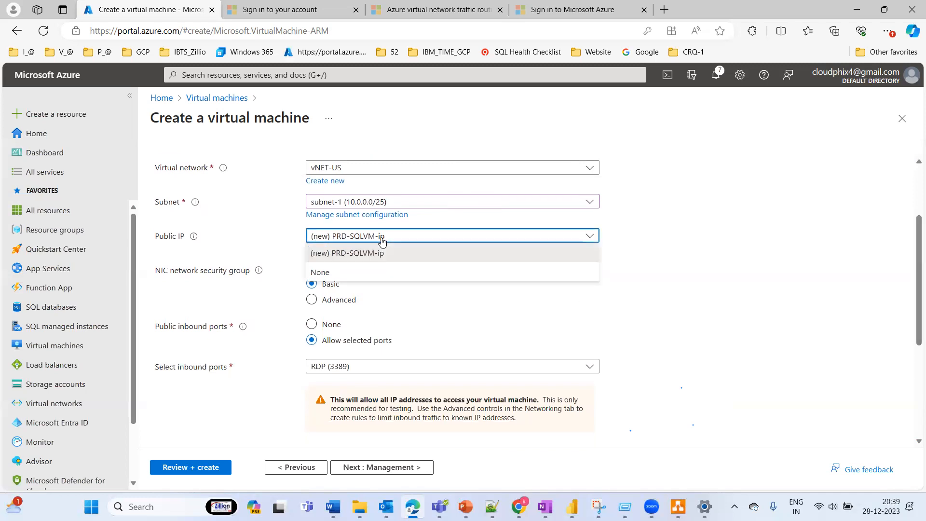
{"action": "left_click", "coordinate": [347, 273]}
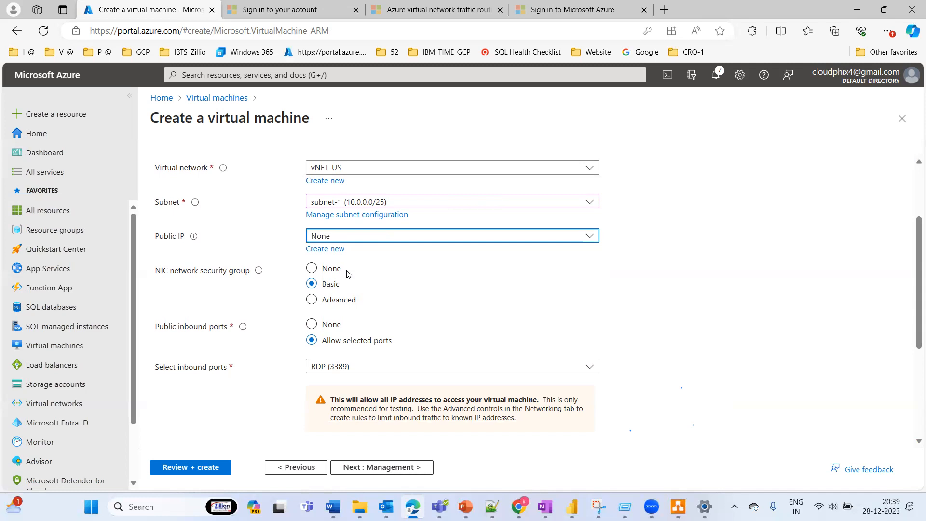
{"action": "mouse_move", "coordinate": [191, 244]}
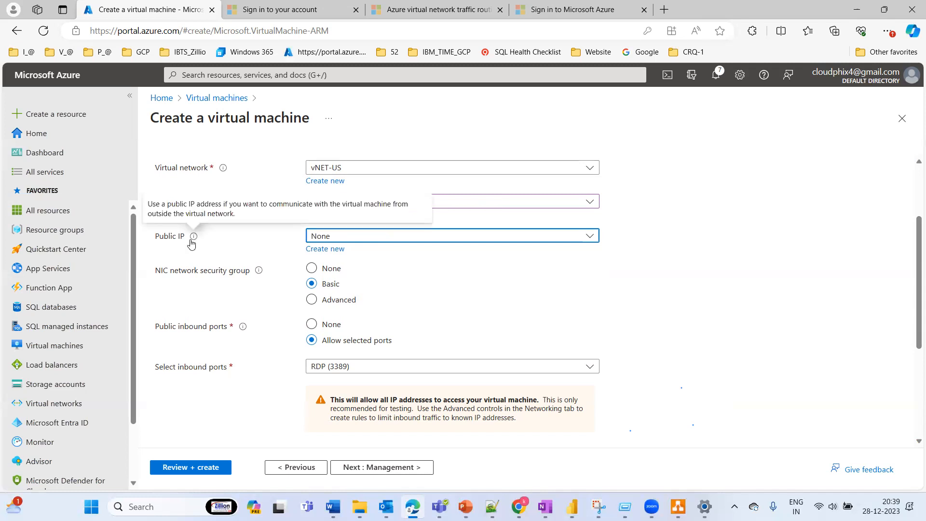
{"action": "left_click", "coordinate": [393, 236]}
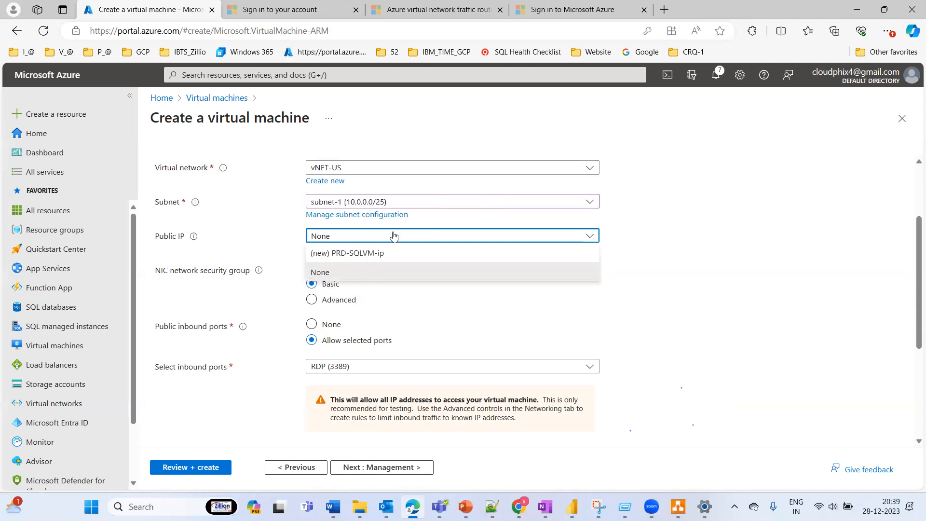
{"action": "left_click", "coordinate": [334, 255]}
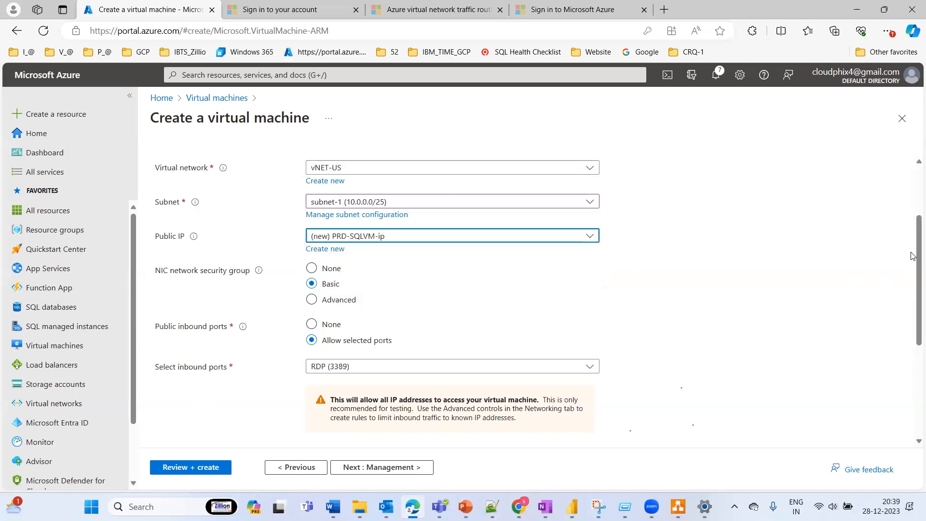
Step: Consult the vNET diagram in draw.io, then try None for the NIC network security group and return it to Basic
{"action": "left_click", "coordinate": [678, 507]}
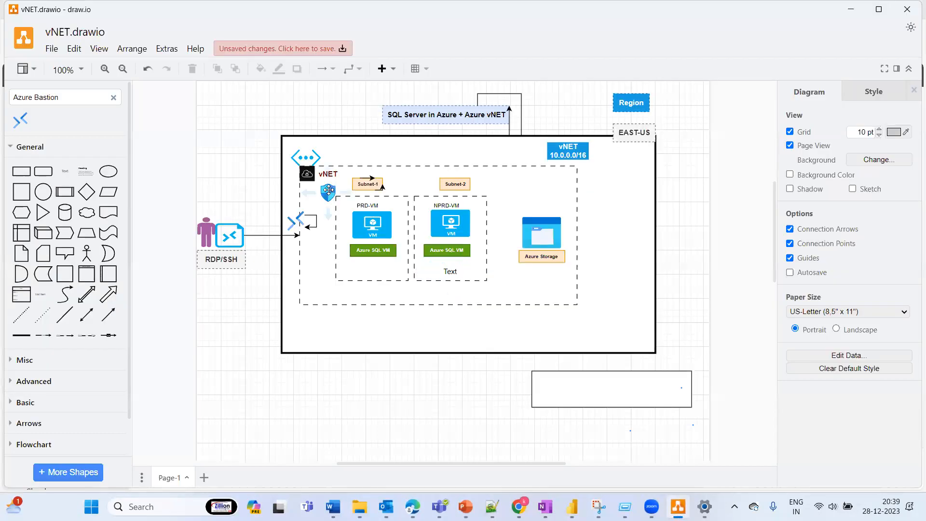
{"action": "left_click", "coordinate": [850, 10]}
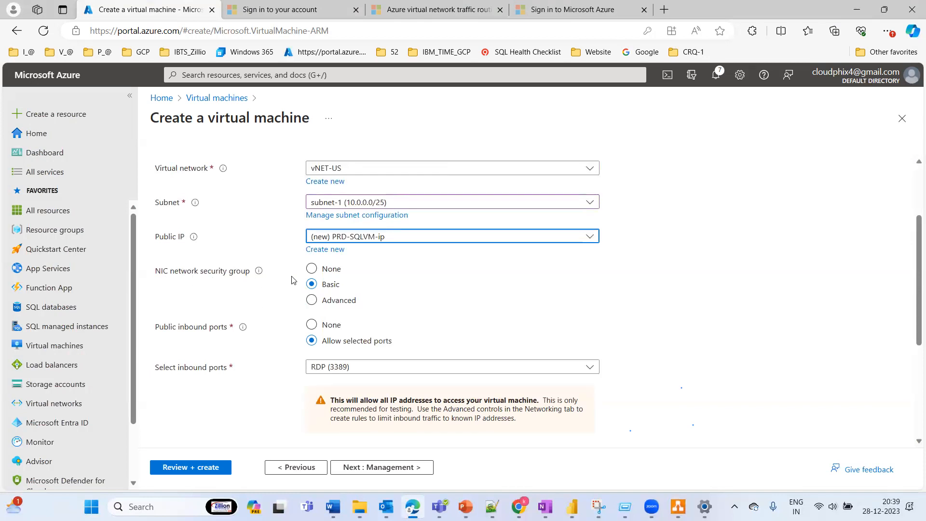
{"action": "left_click", "coordinate": [313, 269]}
{"action": "left_click", "coordinate": [312, 285]}
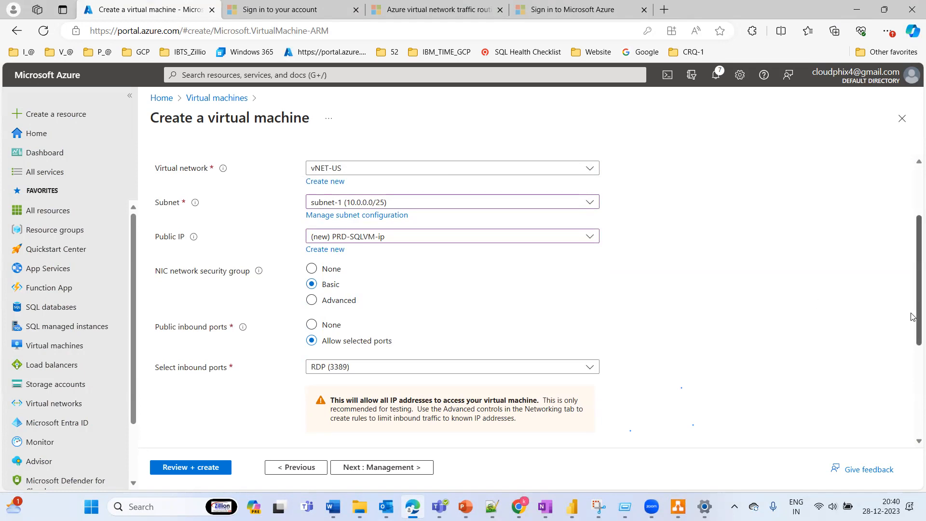
Step: Skip the load balancing, management, monitoring and advanced options, and enable SQL Authentication in the SQL Server settings
{"action": "scroll", "coordinate": [913, 317], "scroll_direction": "down", "scroll_amount": 4}
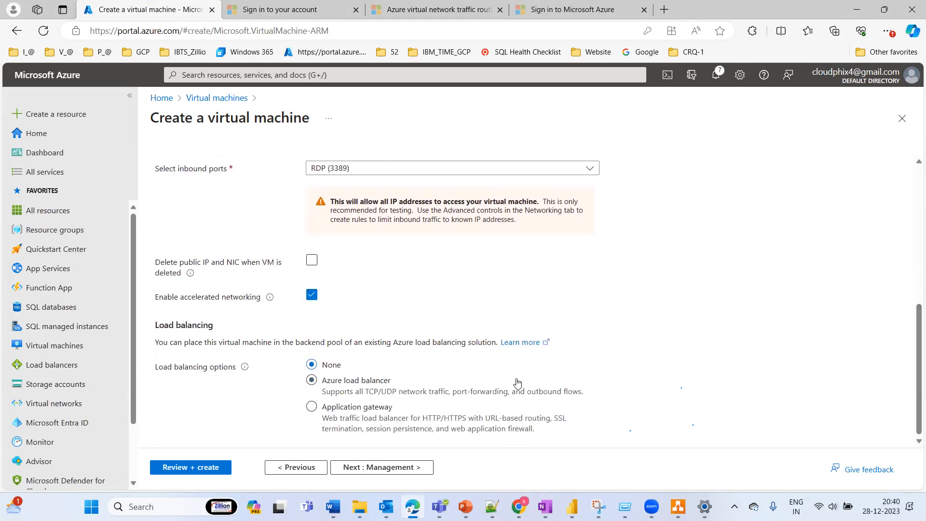
{"action": "left_click", "coordinate": [364, 470]}
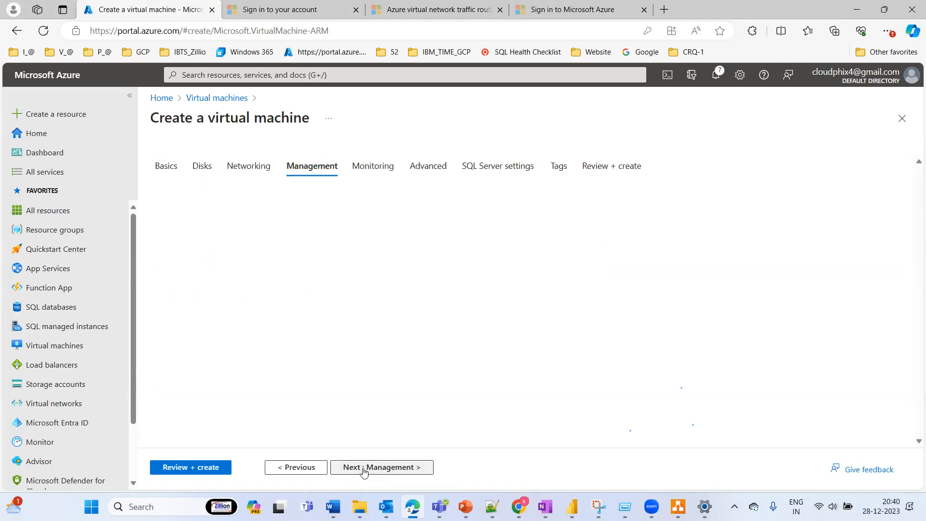
{"action": "left_click", "coordinate": [363, 470]}
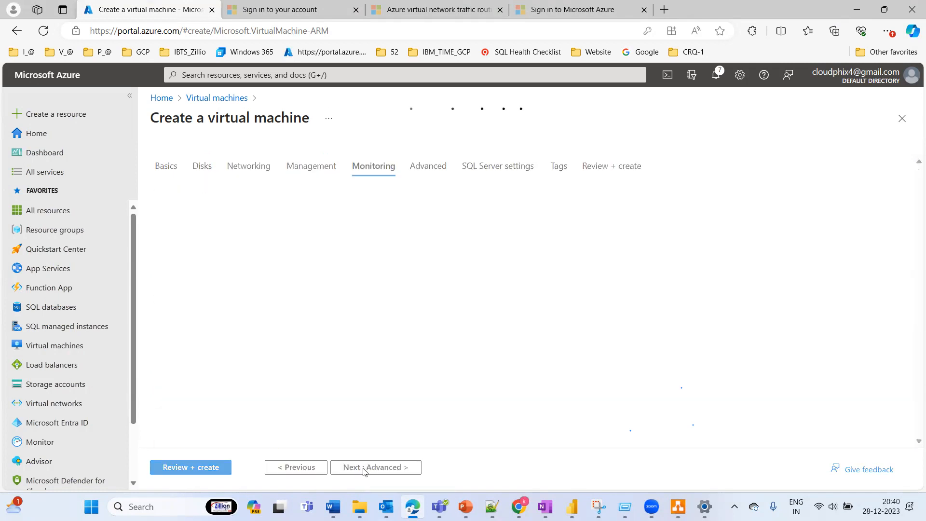
{"action": "left_click", "coordinate": [364, 470]}
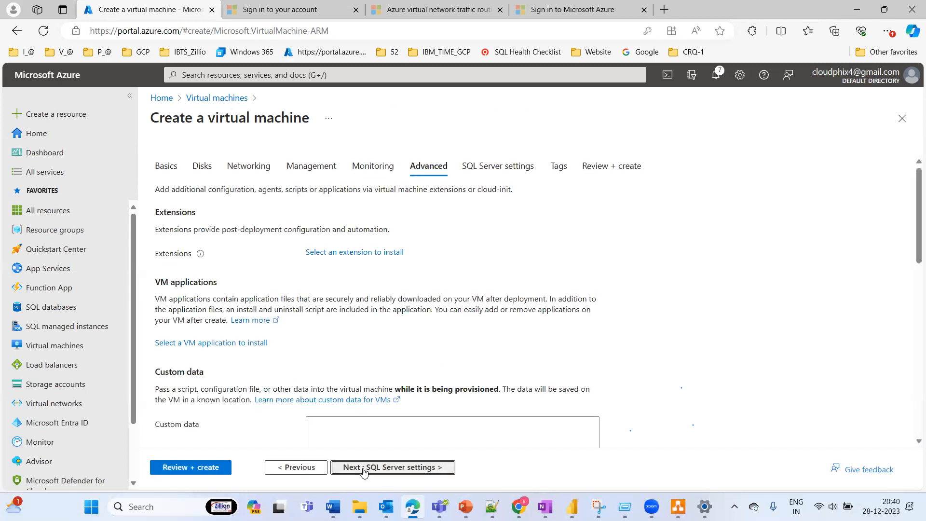
{"action": "left_click", "coordinate": [364, 470]}
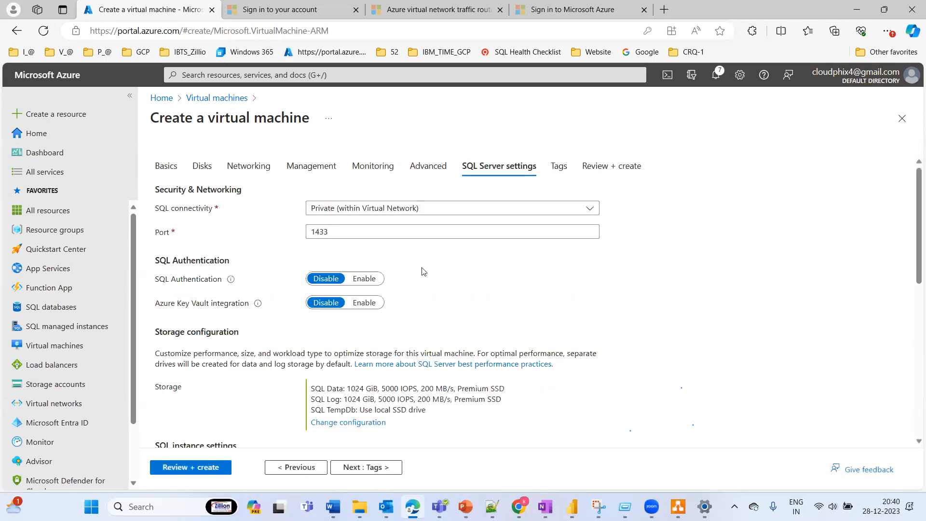
{"action": "left_click", "coordinate": [364, 278]}
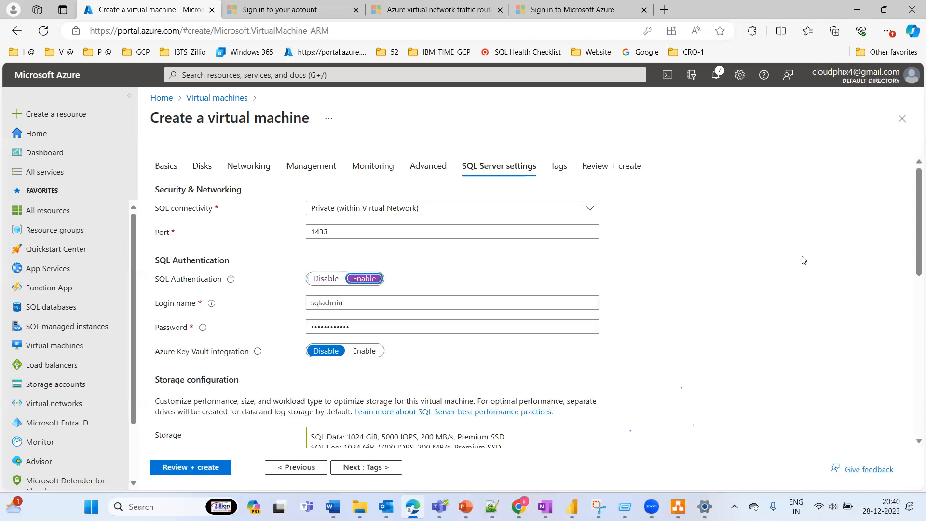
Step: Configure the SQL Server storage with 8 GiB, Premium SSD (P2) disks for both the data and log drives
{"action": "left_click_drag", "start_coordinate": [913, 190], "coordinate": [912, 294]}
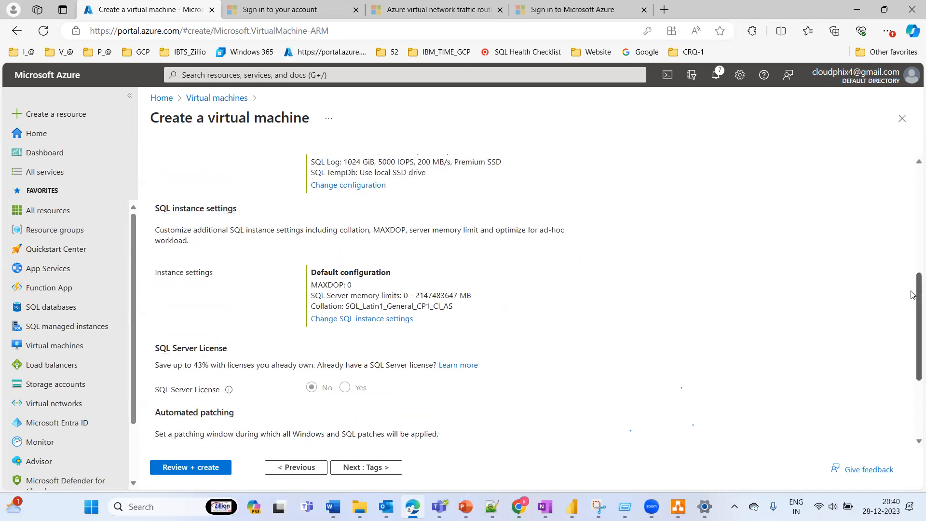
{"action": "left_click", "coordinate": [337, 185]}
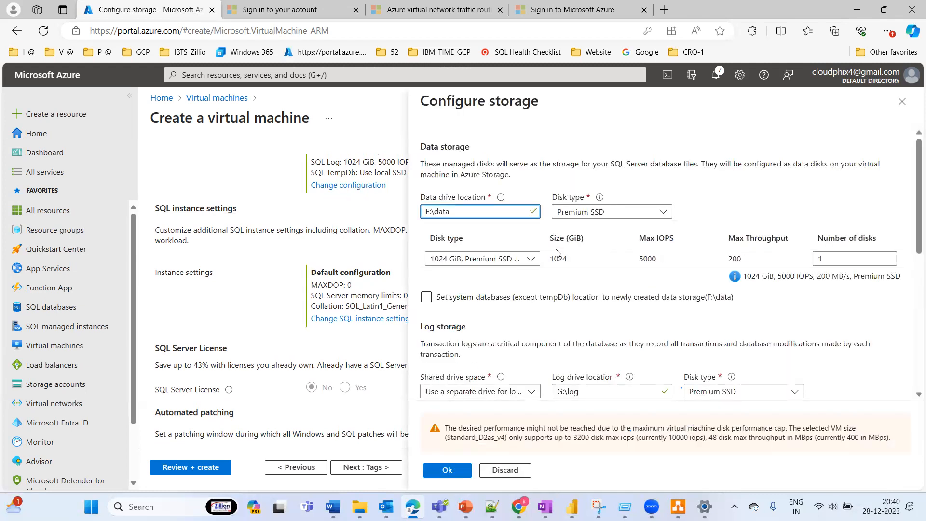
{"action": "left_click", "coordinate": [516, 258]}
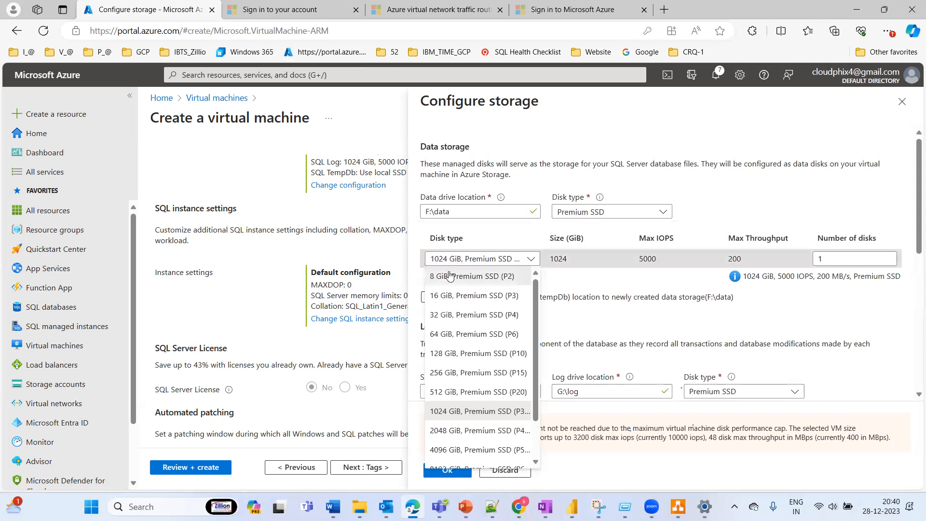
{"action": "left_click", "coordinate": [448, 275]}
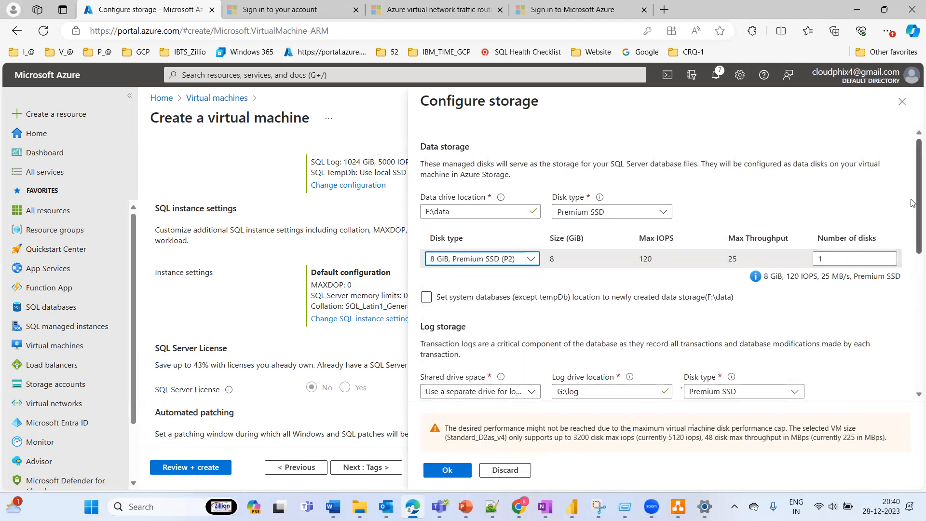
{"action": "scroll", "coordinate": [912, 254], "scroll_direction": "down", "scroll_amount": 4}
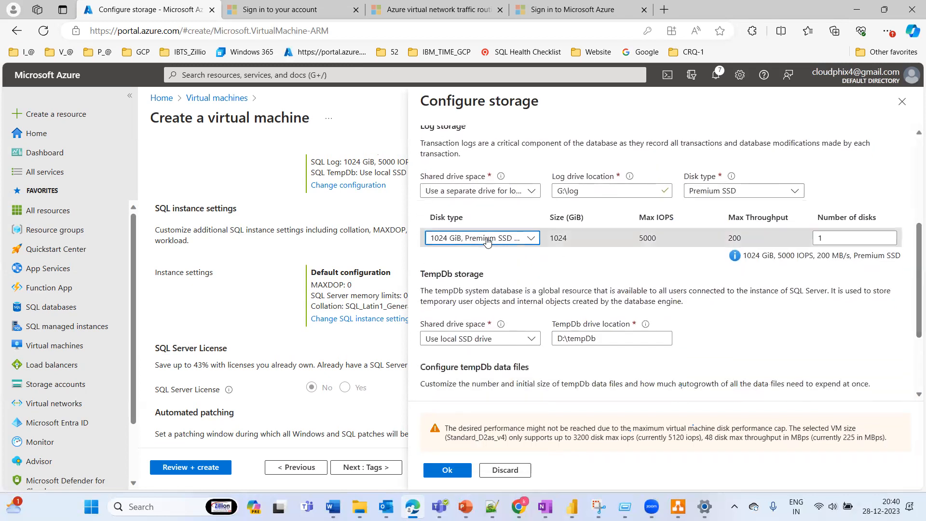
{"action": "left_click", "coordinate": [487, 238]}
{"action": "left_click", "coordinate": [462, 258]}
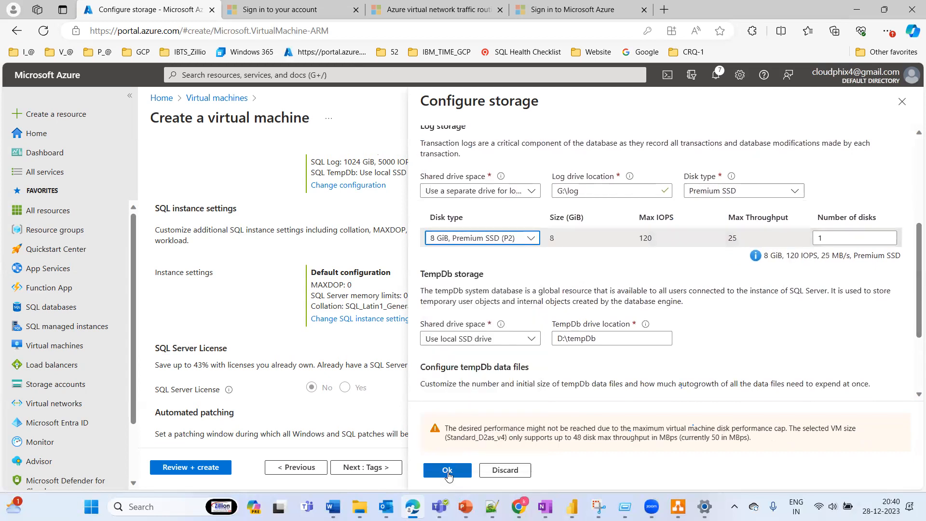
{"action": "left_click", "coordinate": [447, 470]}
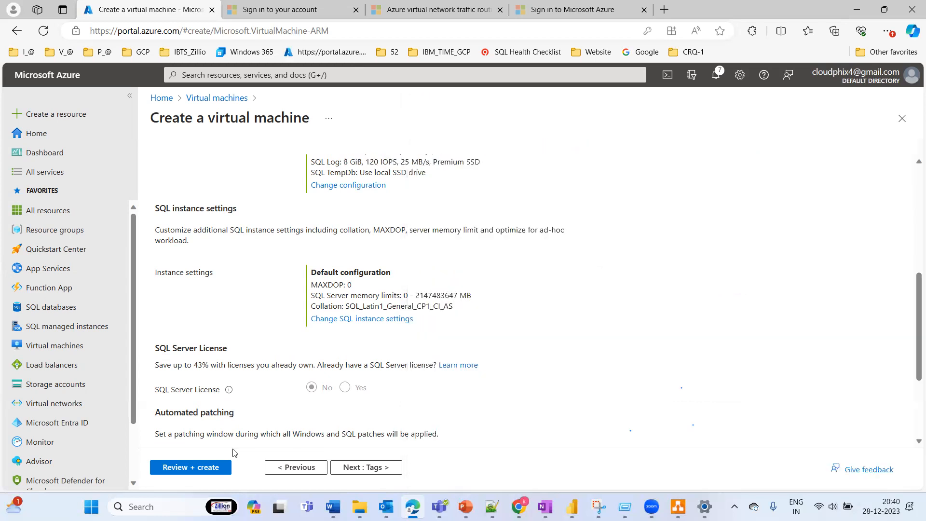
Step: Validate the configuration and create the SQL Server virtual machine, then switch to the vNET diagram in draw.io
{"action": "left_click", "coordinate": [192, 467]}
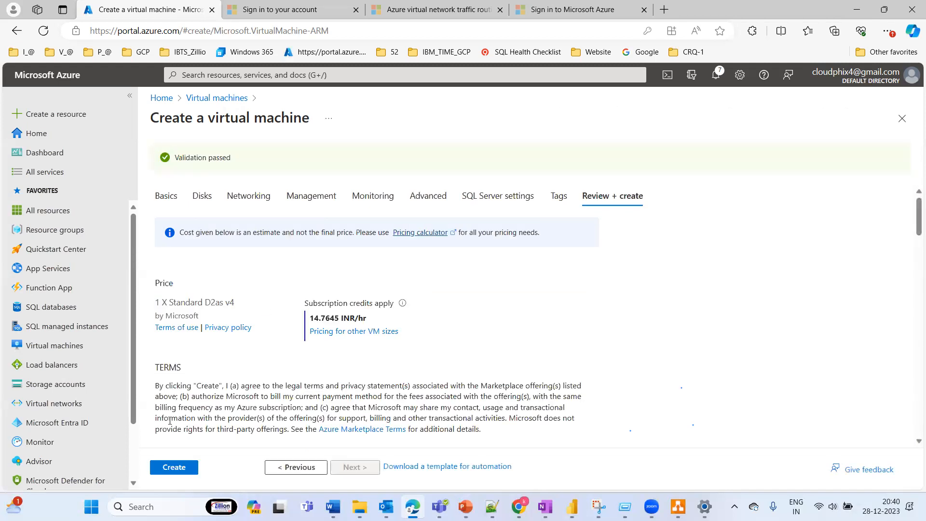
{"action": "left_click", "coordinate": [171, 467]}
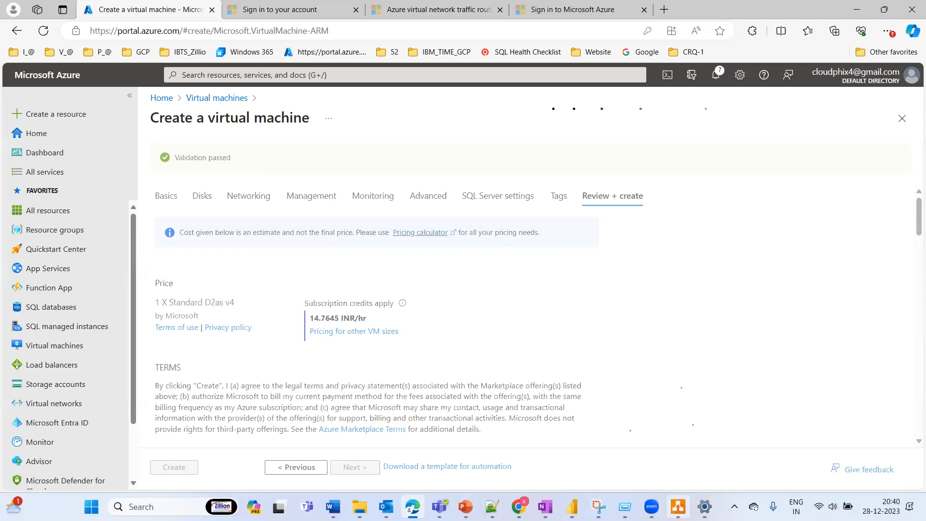
{"action": "left_click", "coordinate": [677, 506]}
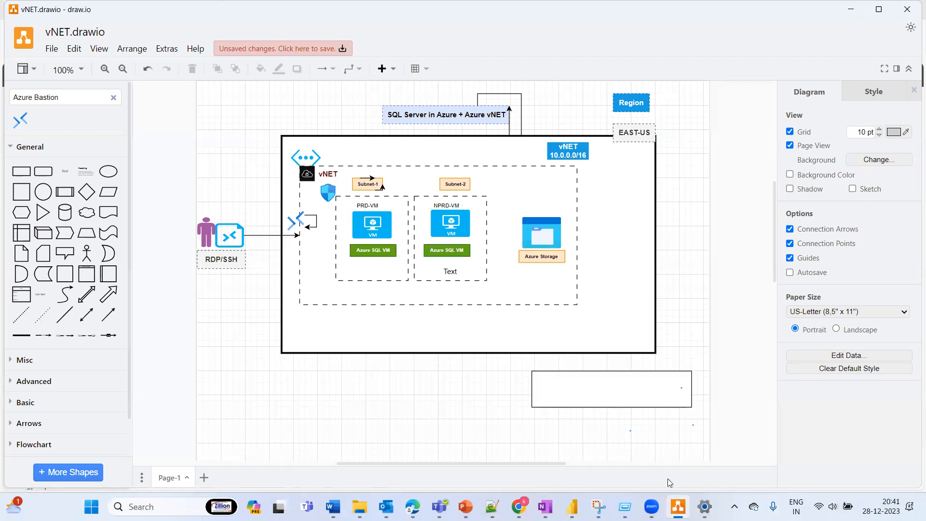
Step: Return to the Azure portal and start creating another Azure virtual machine from the virtual machines overview
{"action": "left_click", "coordinate": [413, 507]}
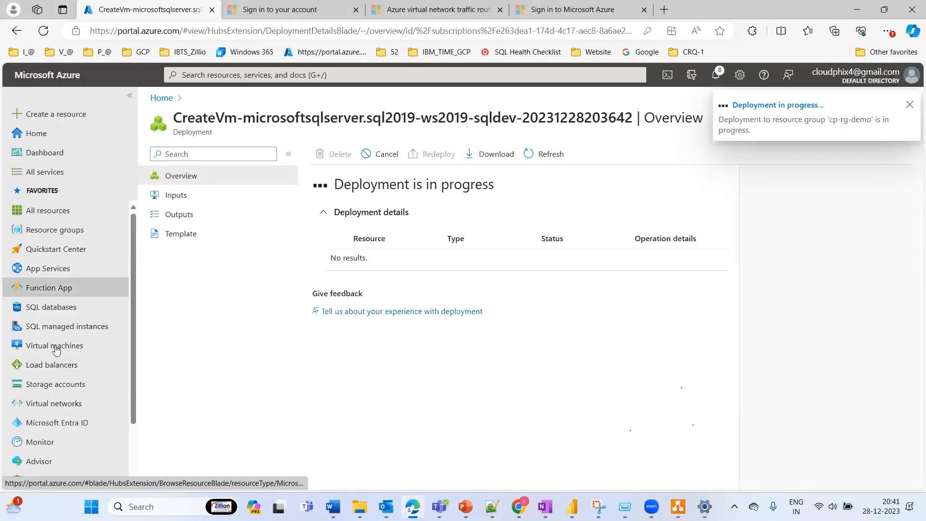
{"action": "left_click", "coordinate": [83, 333]}
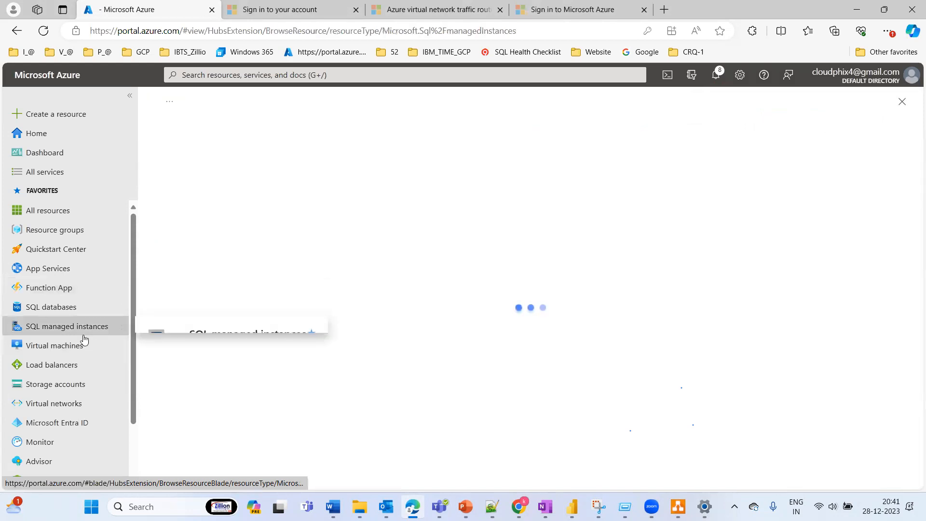
{"action": "left_click", "coordinate": [56, 349]}
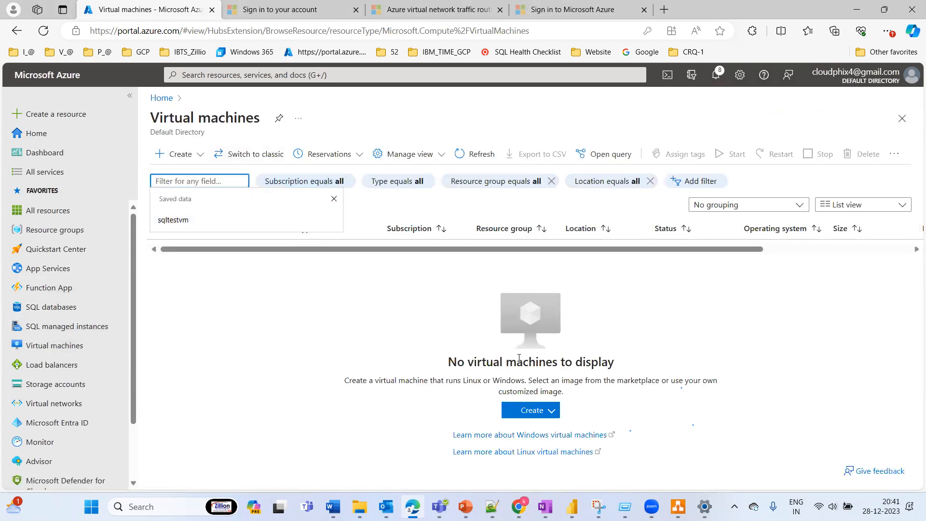
{"action": "left_click", "coordinate": [524, 411]}
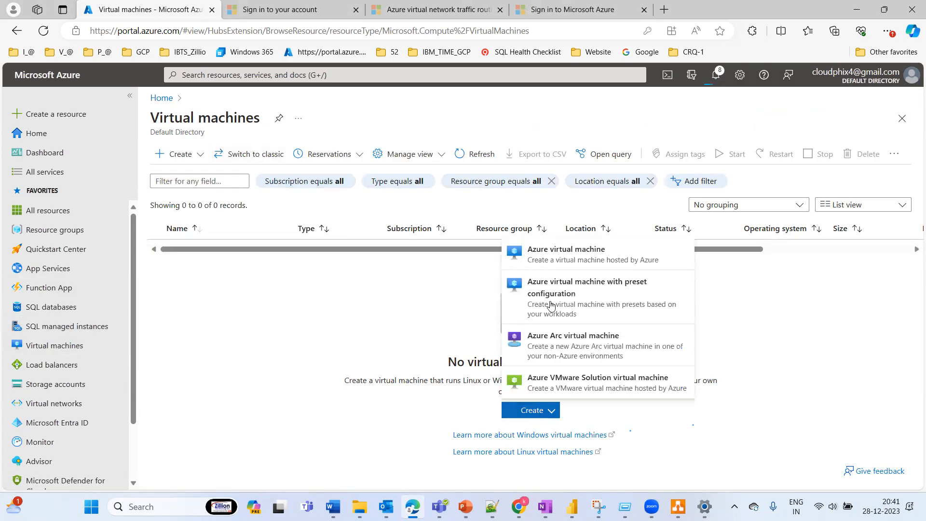
{"action": "left_click", "coordinate": [569, 261]}
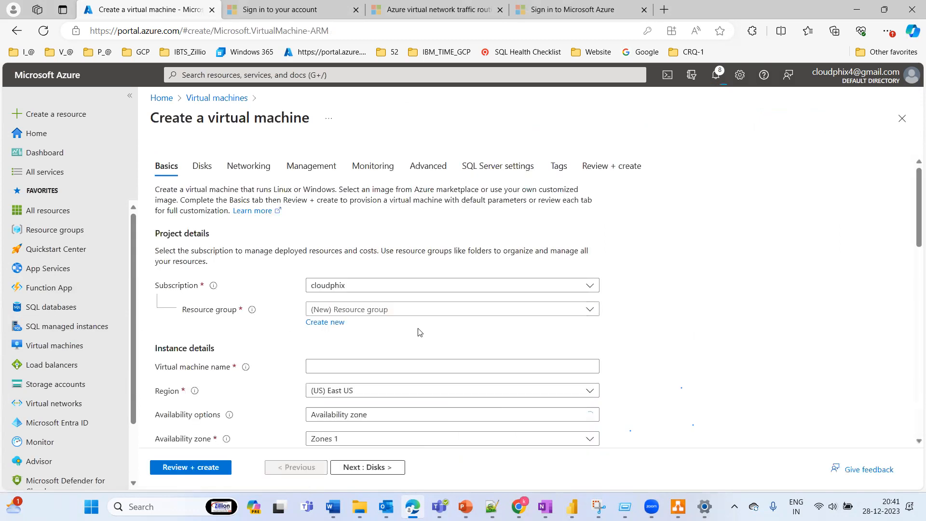
Step: Assign the virtual machine to the cp-rg-demo resource group and name it NPRD-SQLVM
{"action": "left_click", "coordinate": [389, 311]}
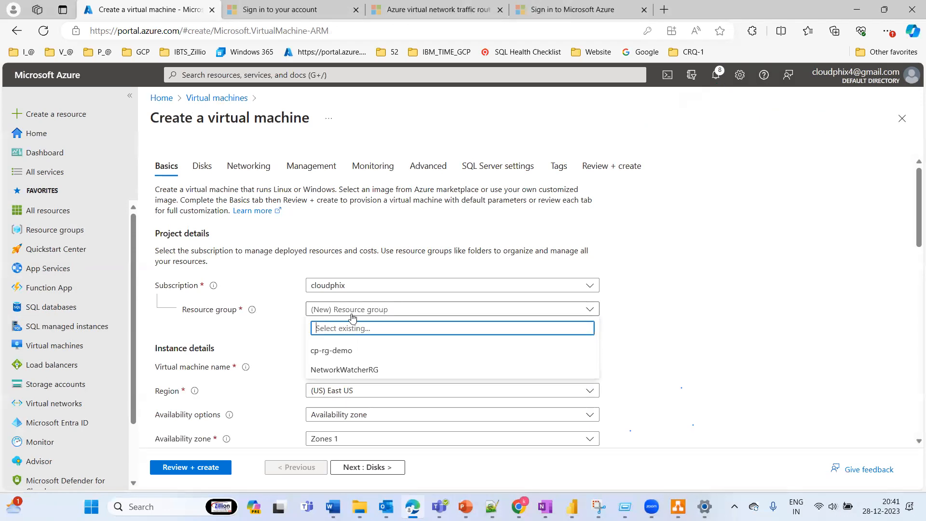
{"action": "left_click", "coordinate": [335, 349]}
{"action": "left_click", "coordinate": [330, 367]}
{"action": "type", "text": "NPRD-SQLVM"}
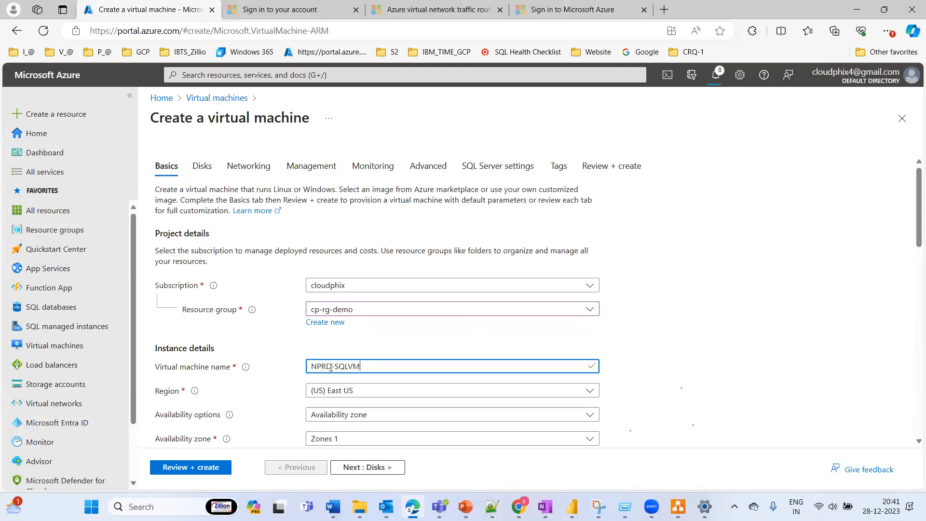
{"action": "left_click", "coordinate": [682, 348]}
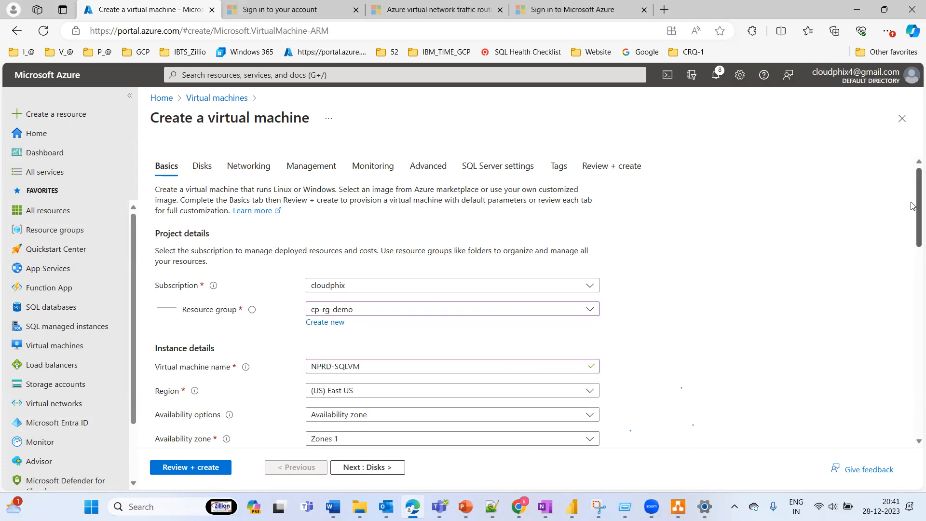
Step: Set the availability option to no infrastructure redundancy required and continue to the disk settings
{"action": "scroll", "coordinate": [913, 205], "scroll_direction": "down", "scroll_amount": 3}
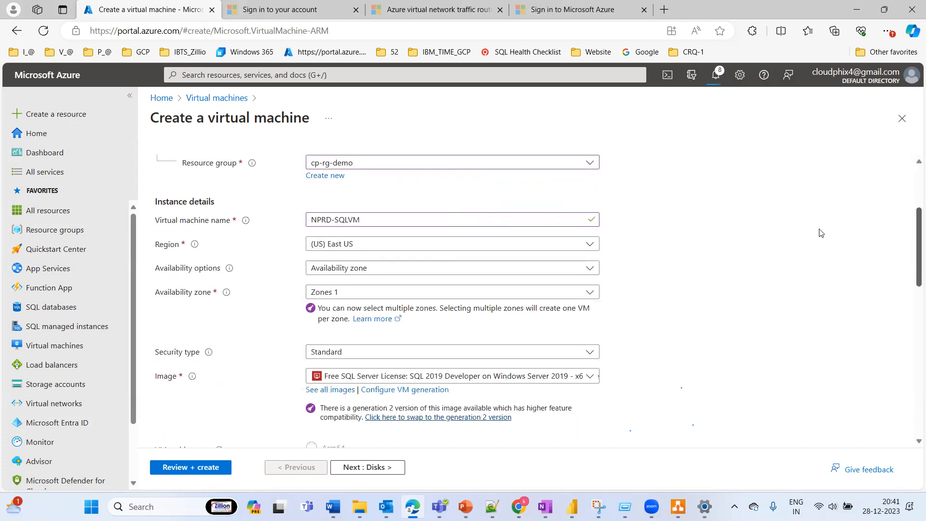
{"action": "left_click", "coordinate": [349, 273]}
{"action": "left_click", "coordinate": [345, 286]}
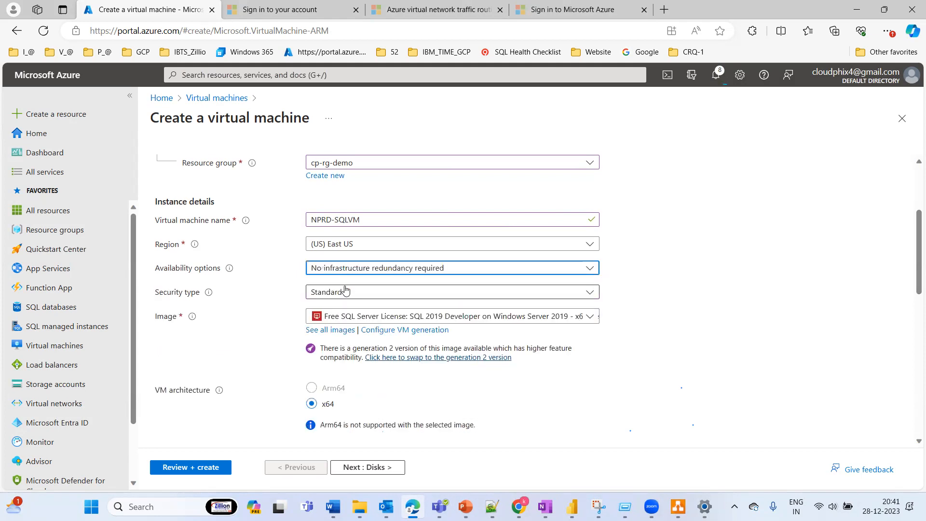
{"action": "left_click", "coordinate": [359, 468]}
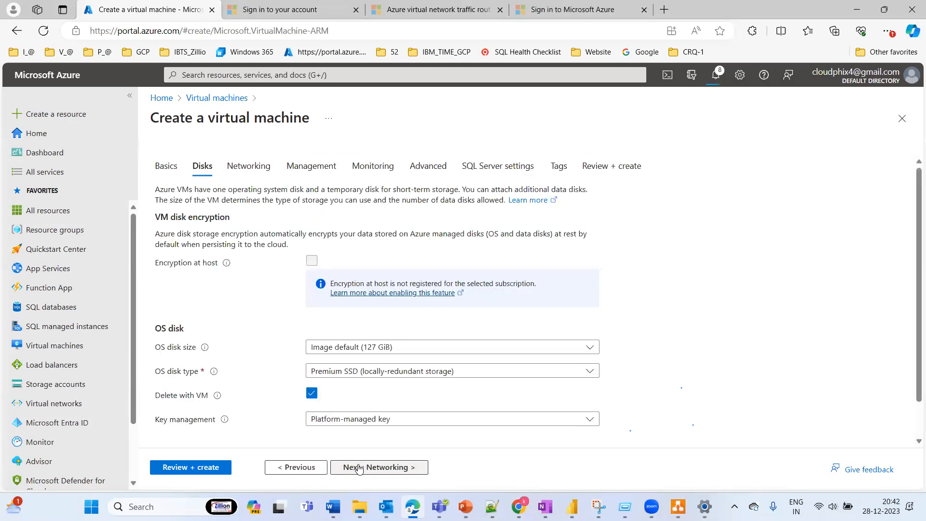
Step: Choose Standard SSD (locally-redundant storage) as the OS disk type and continue to the networking settings
{"action": "left_click", "coordinate": [376, 369]}
{"action": "left_click", "coordinate": [365, 220]}
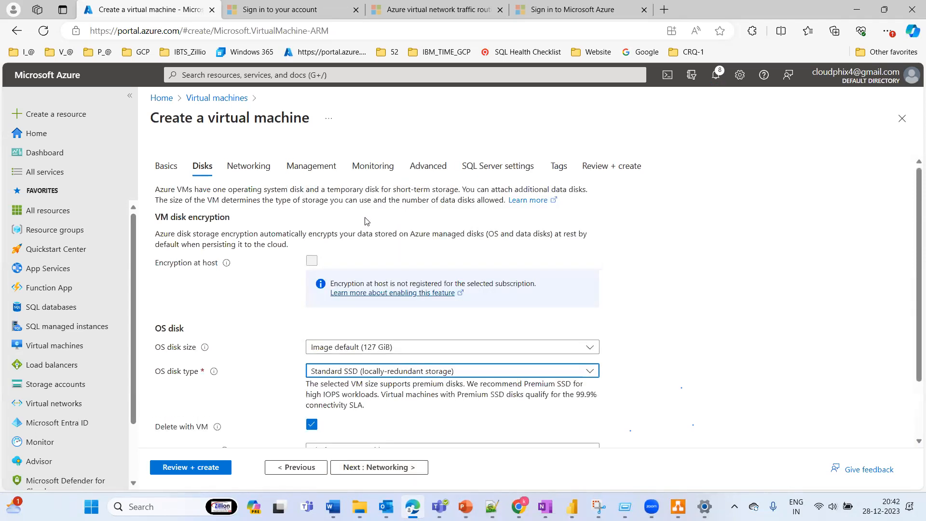
{"action": "left_click", "coordinate": [379, 469]}
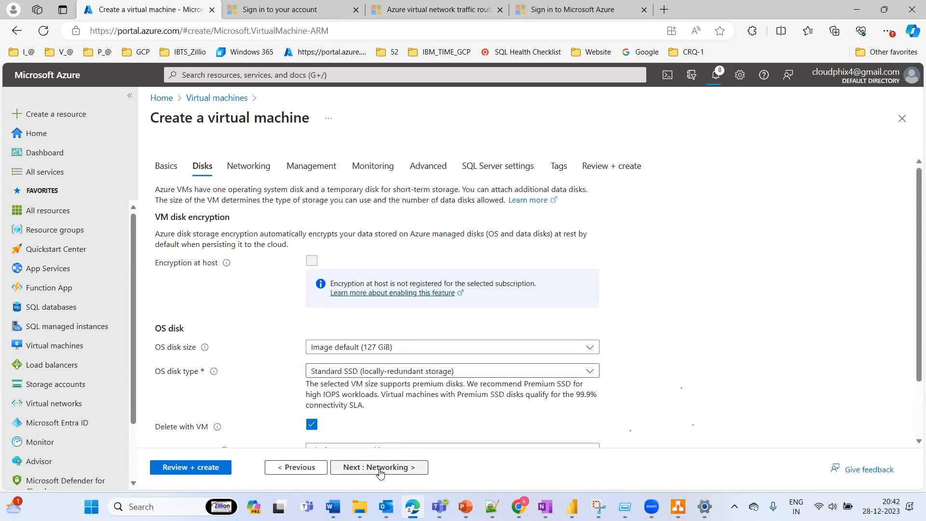
{"action": "left_click", "coordinate": [379, 468]}
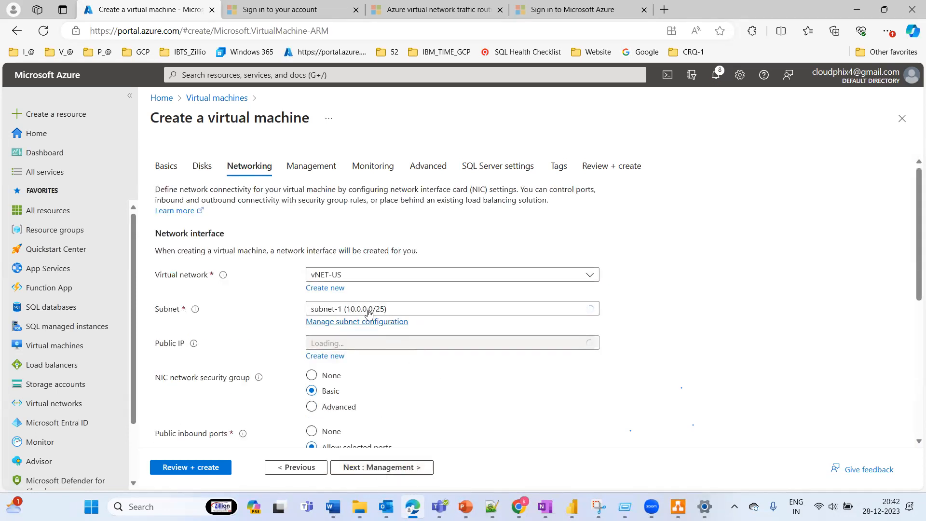
Step: Place the virtual machine's network interface in subnet-2 (10.0.2.0/24) of vNET-US
{"action": "left_click", "coordinate": [394, 309]}
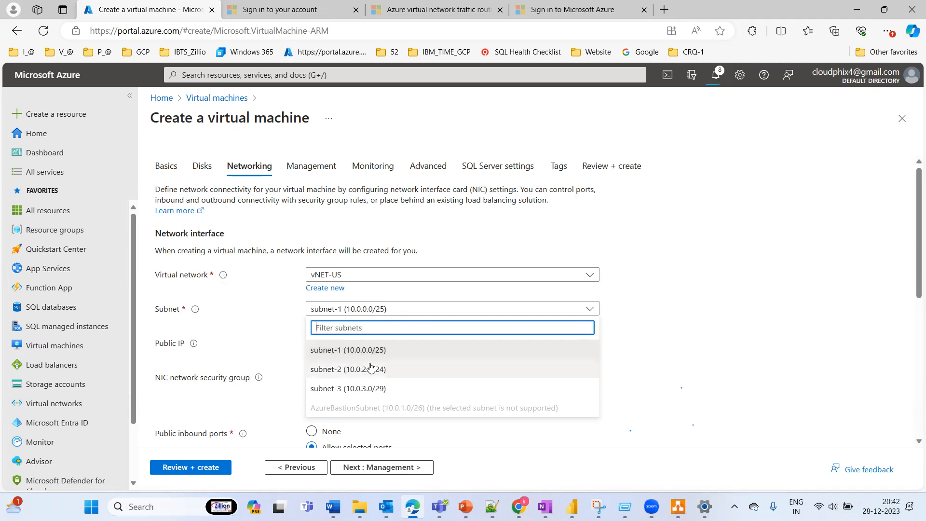
{"action": "left_click", "coordinate": [354, 369]}
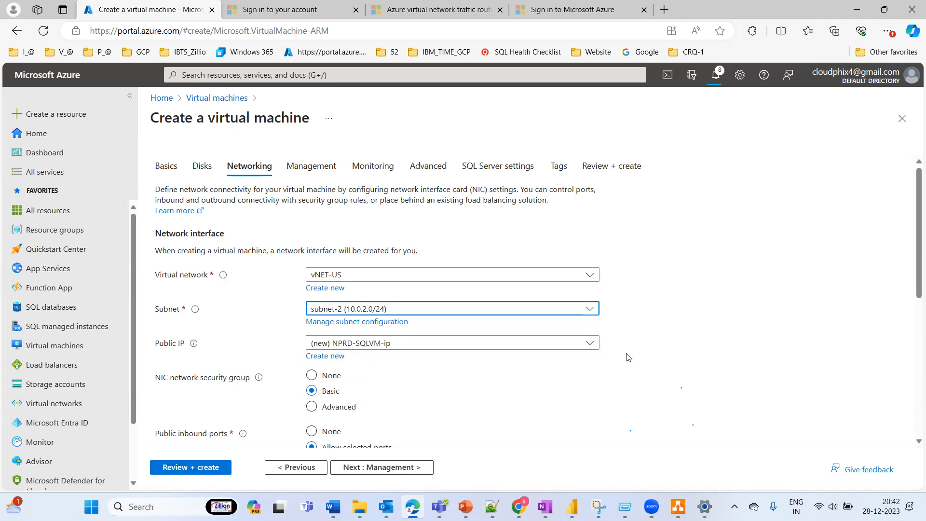
{"action": "scroll", "coordinate": [913, 220], "scroll_direction": "down", "scroll_amount": 2}
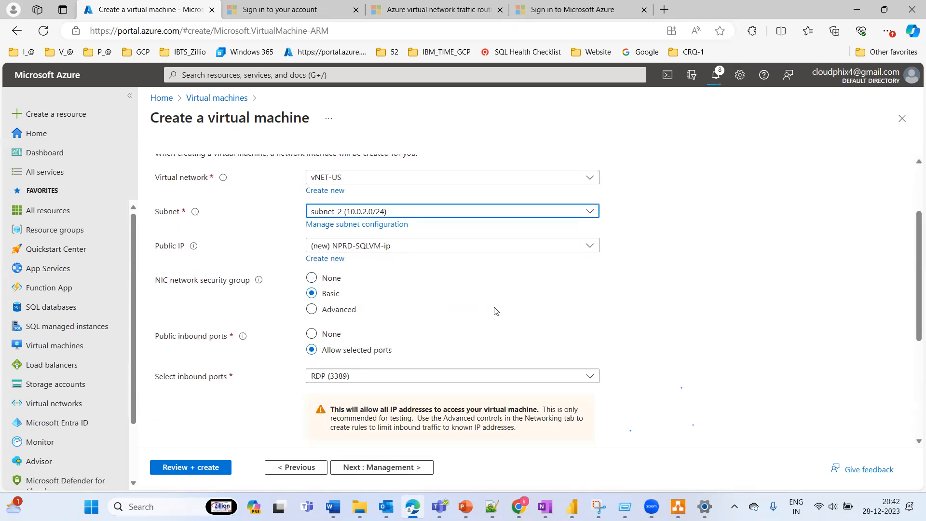
Step: Skip the management, monitoring and advanced options, and enable SQL Authentication in the SQL Server settings
{"action": "left_click", "coordinate": [380, 468]}
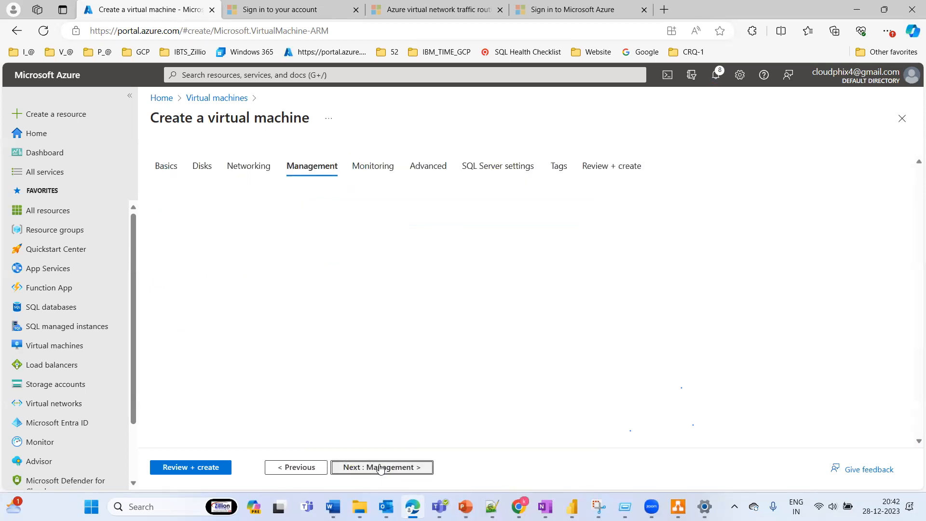
{"action": "left_click", "coordinate": [380, 467]}
{"action": "left_click", "coordinate": [380, 468]}
{"action": "left_click", "coordinate": [380, 468]}
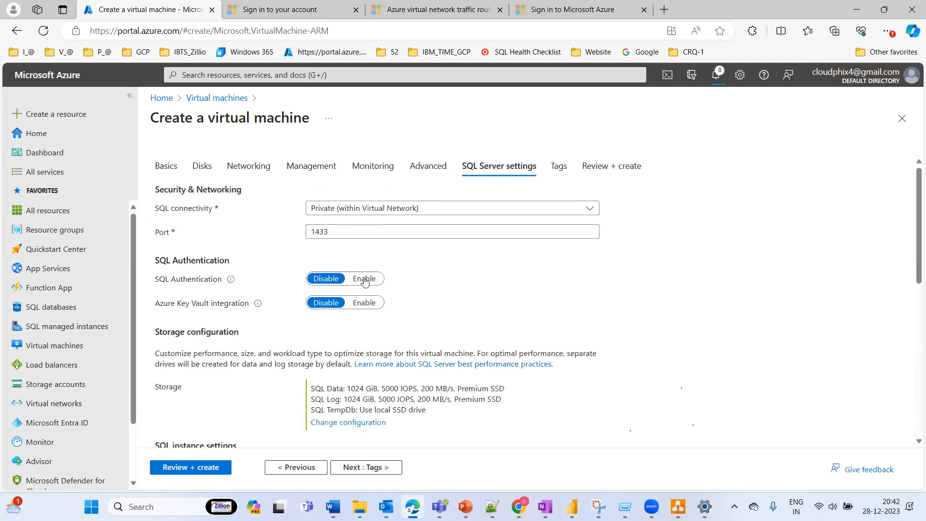
{"action": "left_click", "coordinate": [364, 281]}
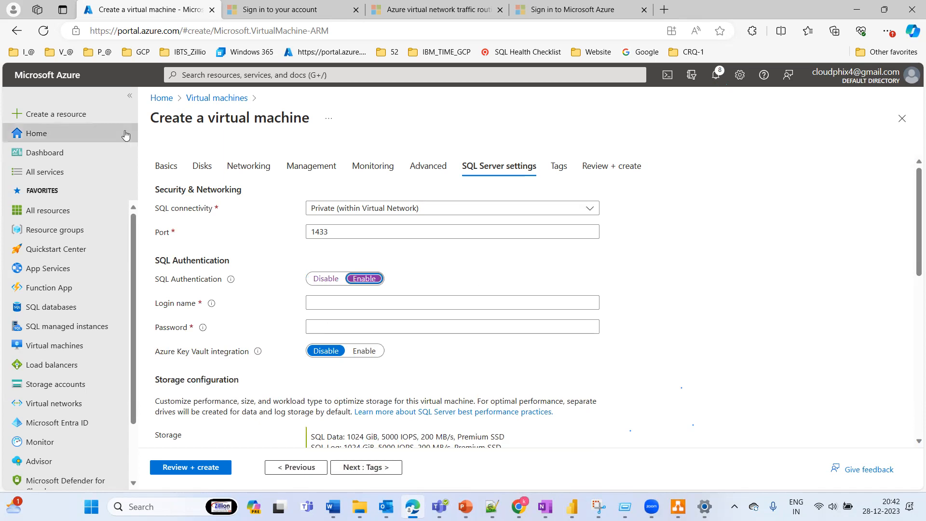
Step: Return to the basic settings and fill in the administrator account with username sqladmin and the account password, including its confirmation
{"action": "left_click", "coordinate": [166, 166]}
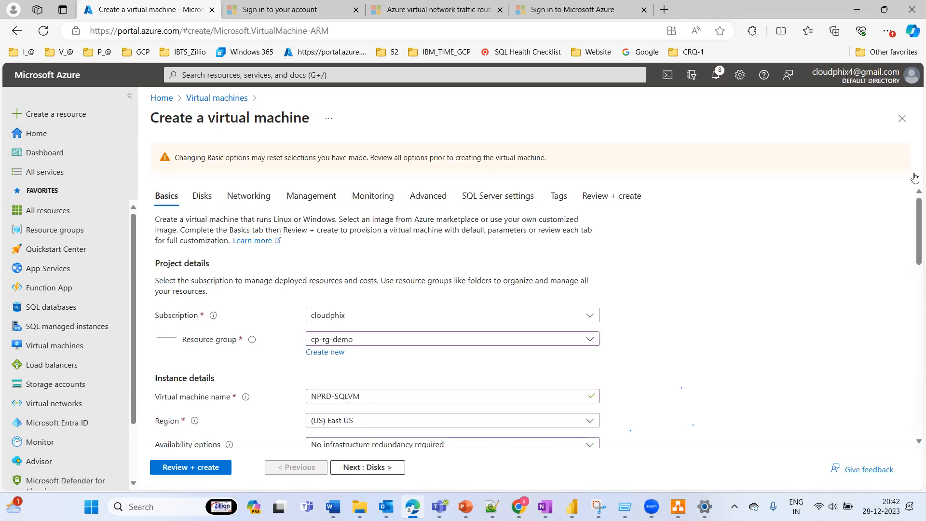
{"action": "left_click_drag", "start_coordinate": [917, 207], "coordinate": [891, 340]}
{"action": "left_click", "coordinate": [336, 265]}
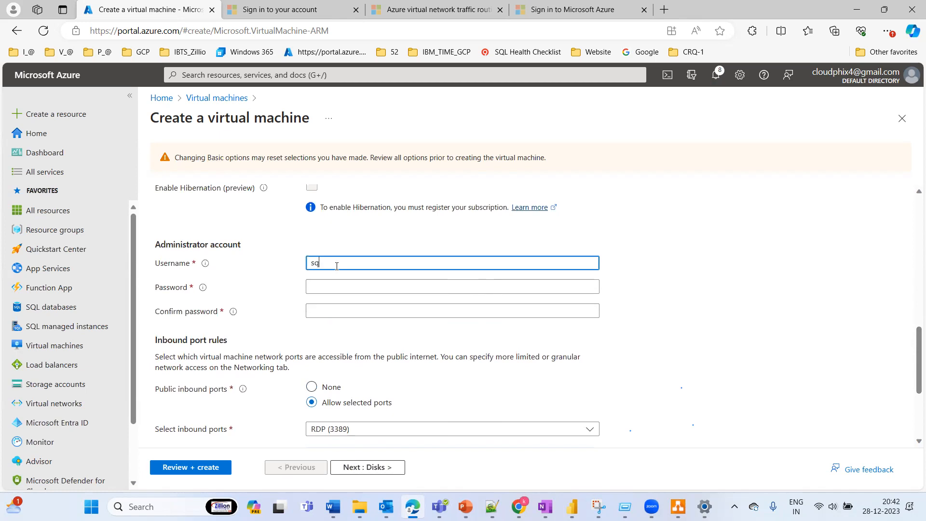
{"action": "key", "text": "Tab"}
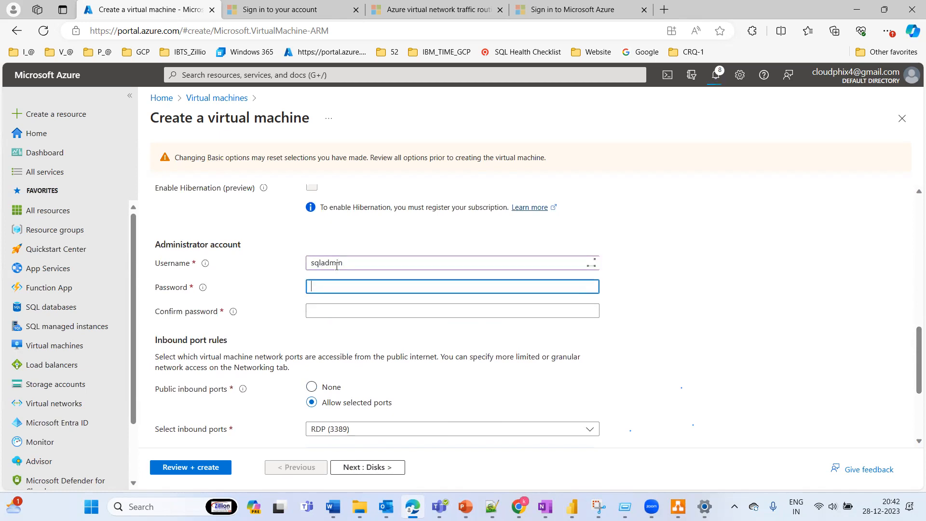
{"action": "type", "text": "••"}
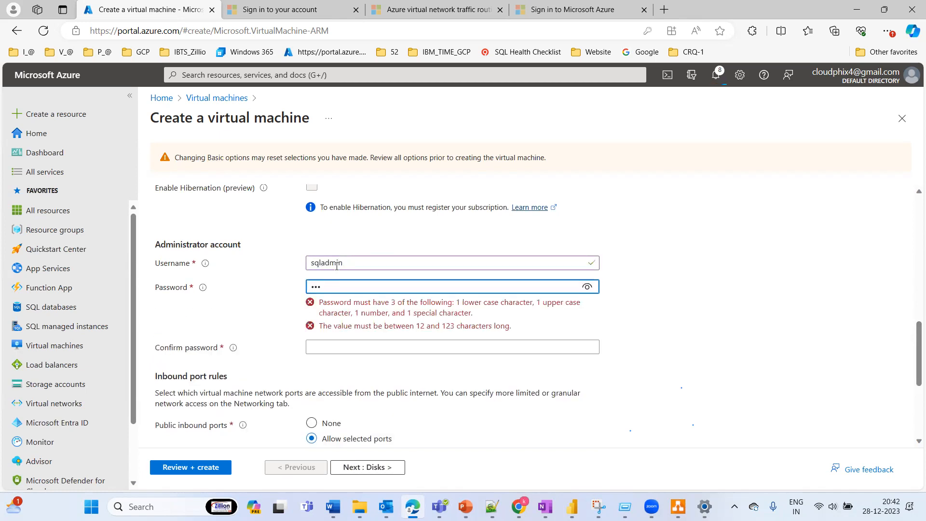
{"action": "key", "text": "BackSpace"}
{"action": "type", "text": "•"}
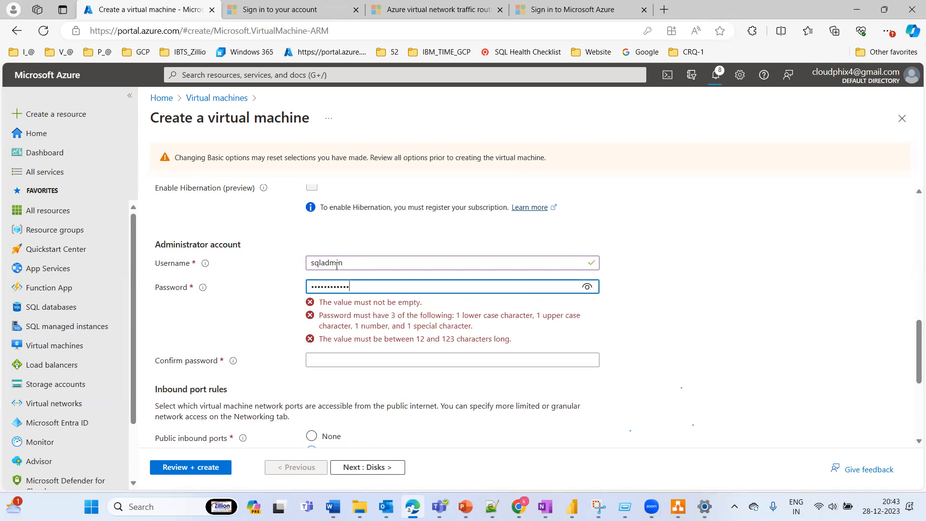
{"action": "key", "text": "Tab"}
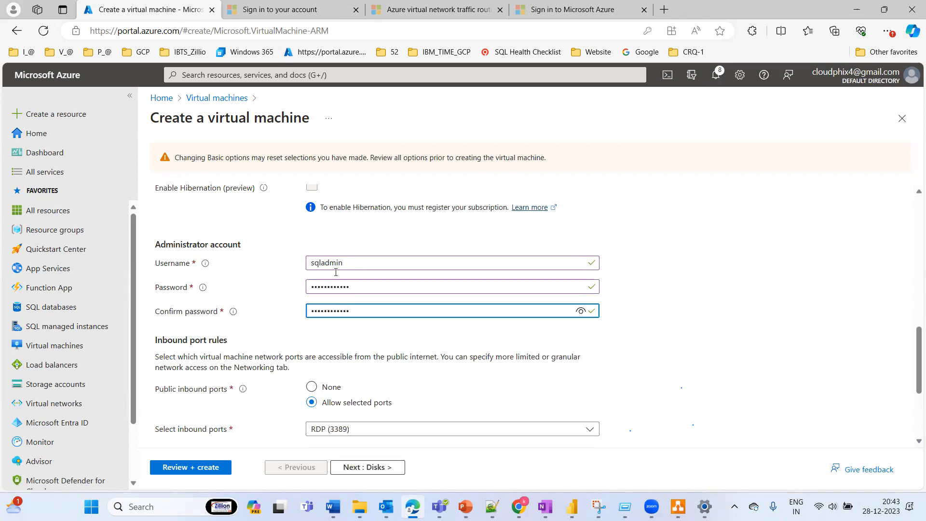
Step: Recheck the networking settings and the OS disk type chosen for the virtual machine
{"action": "left_click", "coordinate": [370, 473]}
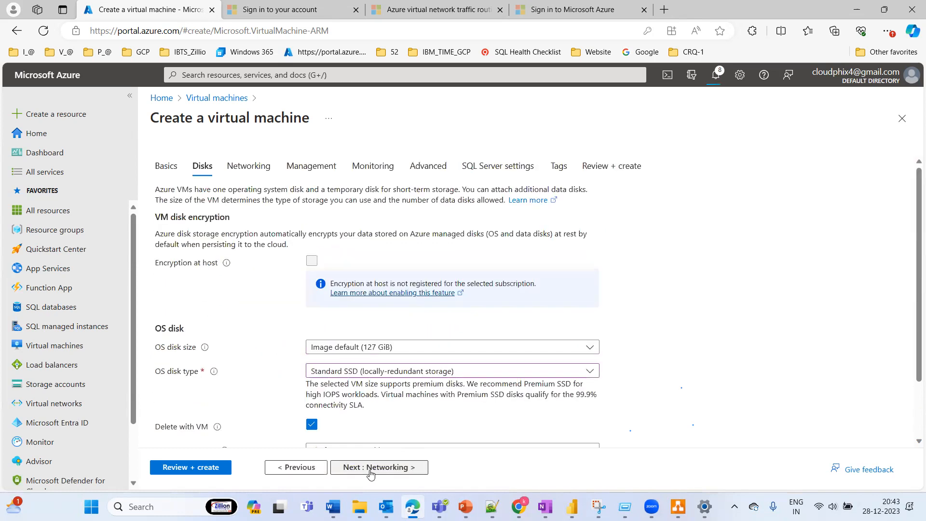
{"action": "left_click", "coordinate": [370, 474]}
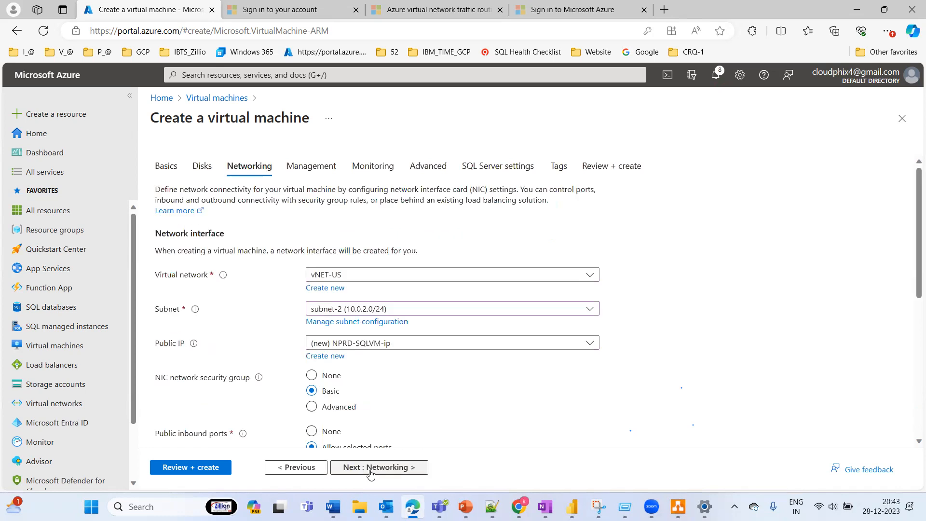
{"action": "left_click", "coordinate": [295, 473]}
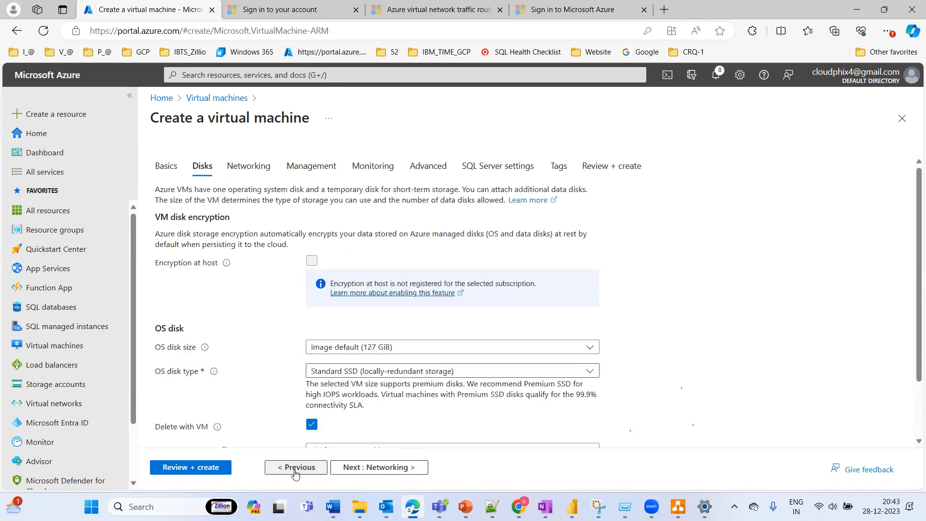
{"action": "left_click", "coordinate": [379, 377]}
{"action": "left_click", "coordinate": [380, 377]}
Step: Keep the networking, management, monitoring and advanced options as they are and proceed to the SQL Server settings
{"action": "left_click", "coordinate": [388, 467]}
{"action": "left_click", "coordinate": [388, 467]}
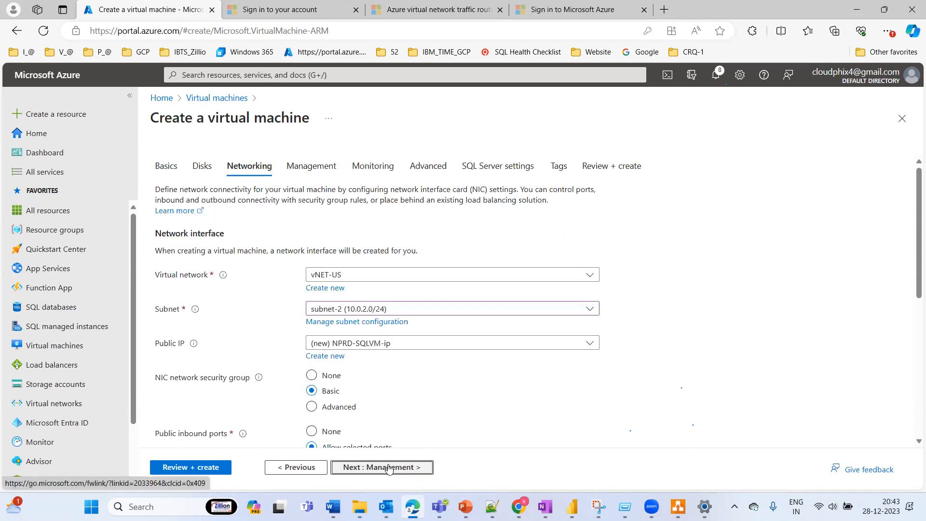
{"action": "left_click", "coordinate": [388, 467]}
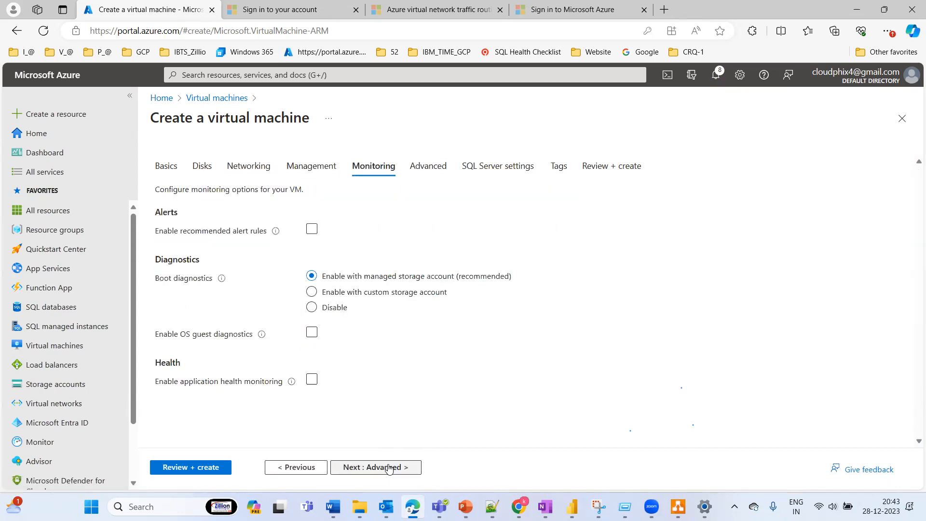
{"action": "left_click", "coordinate": [388, 467]}
{"action": "left_click", "coordinate": [388, 468]}
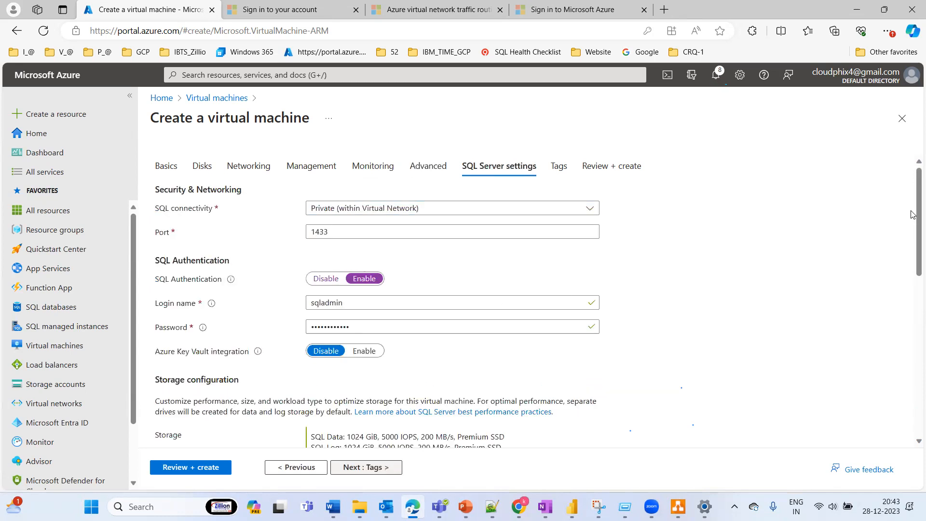
Step: Open the SQL Server storage configuration and set the data storage disk to 8 GiB, Premium SSD (P2)
{"action": "left_click_drag", "start_coordinate": [911, 226], "coordinate": [909, 285]}
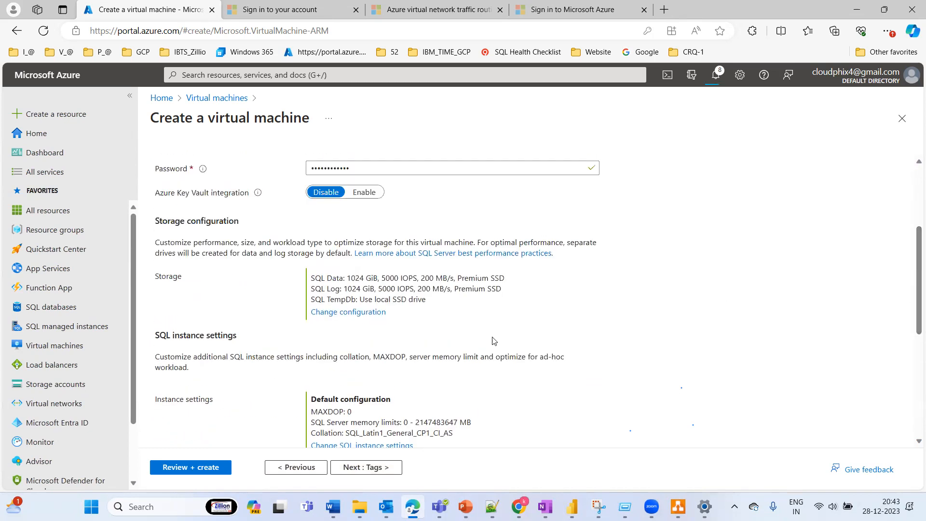
{"action": "left_click", "coordinate": [349, 313]}
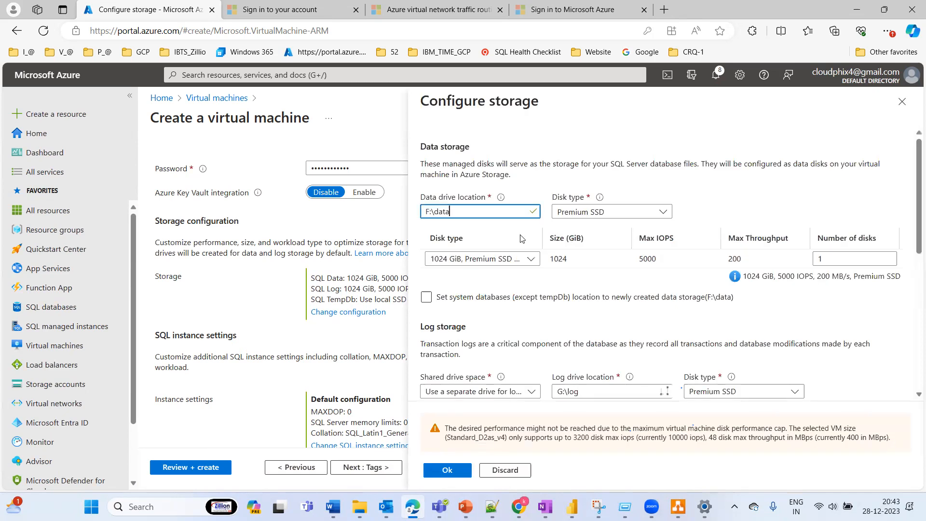
{"action": "left_click", "coordinate": [505, 258]}
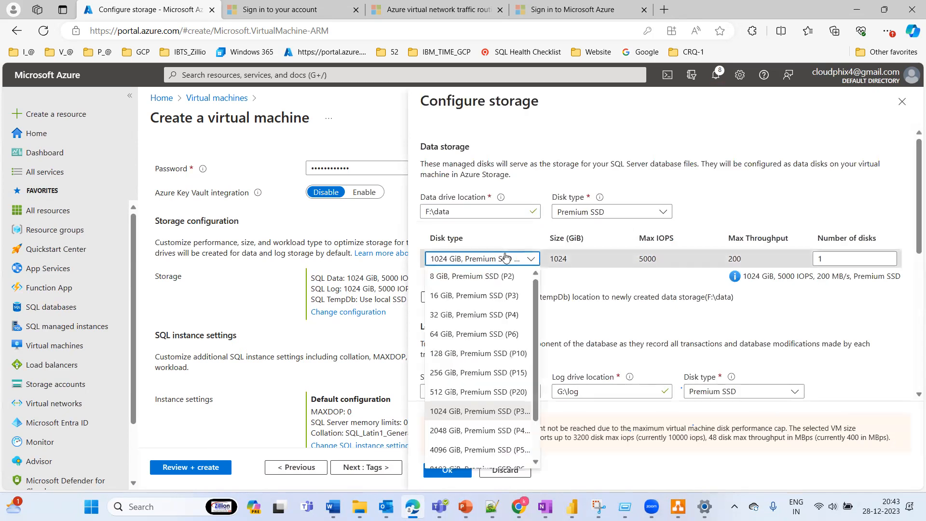
{"action": "left_click", "coordinate": [472, 276]}
{"action": "left_click", "coordinate": [747, 294]}
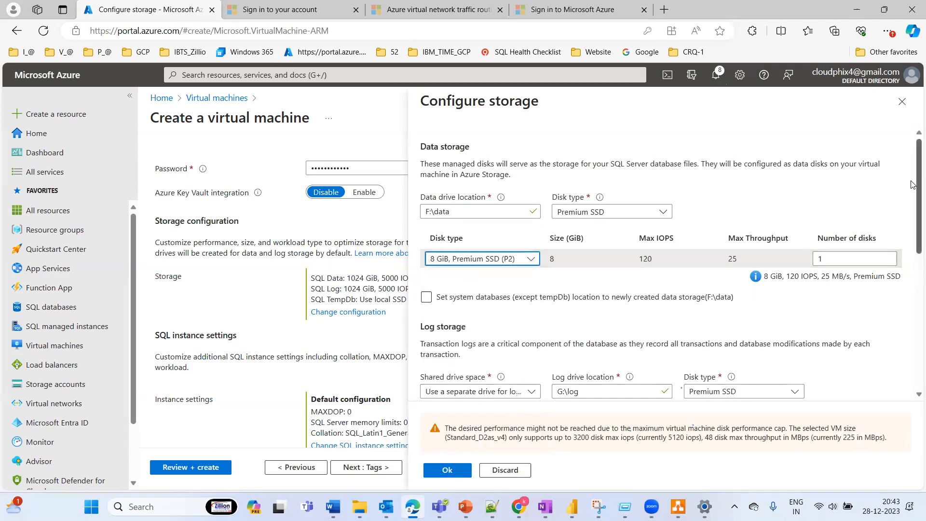
Step: Set the log storage disk to 8 GiB, Premium SSD (P2) and apply the storage configuration
{"action": "scroll", "coordinate": [911, 188], "scroll_direction": "down", "scroll_amount": 5}
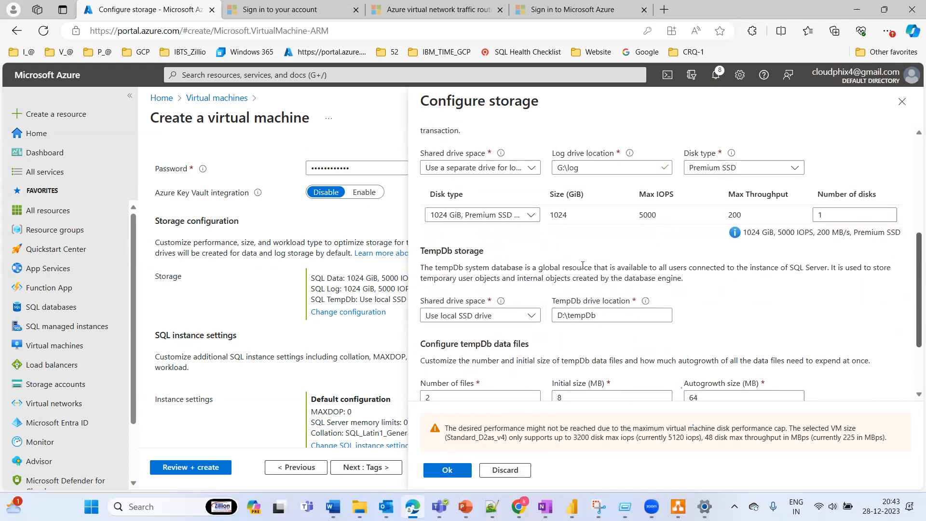
{"action": "left_click", "coordinate": [481, 215]}
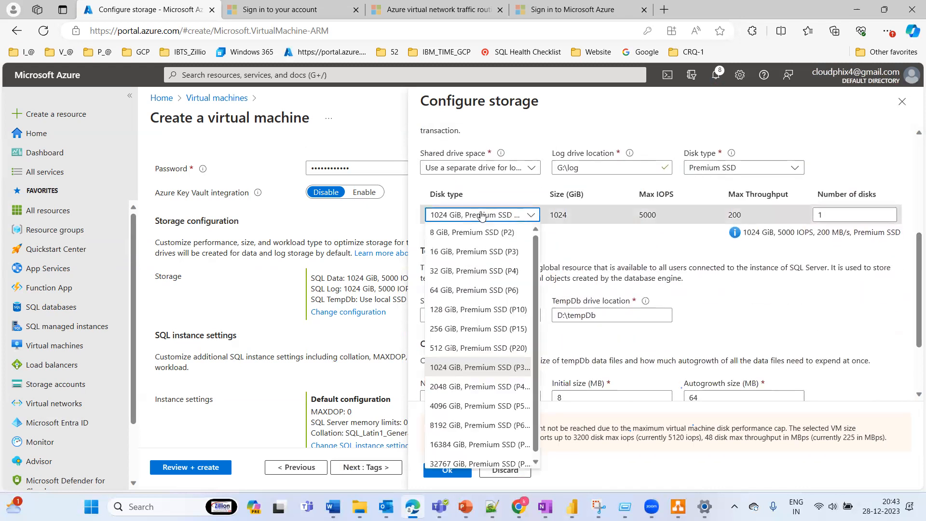
{"action": "left_click", "coordinate": [467, 232]}
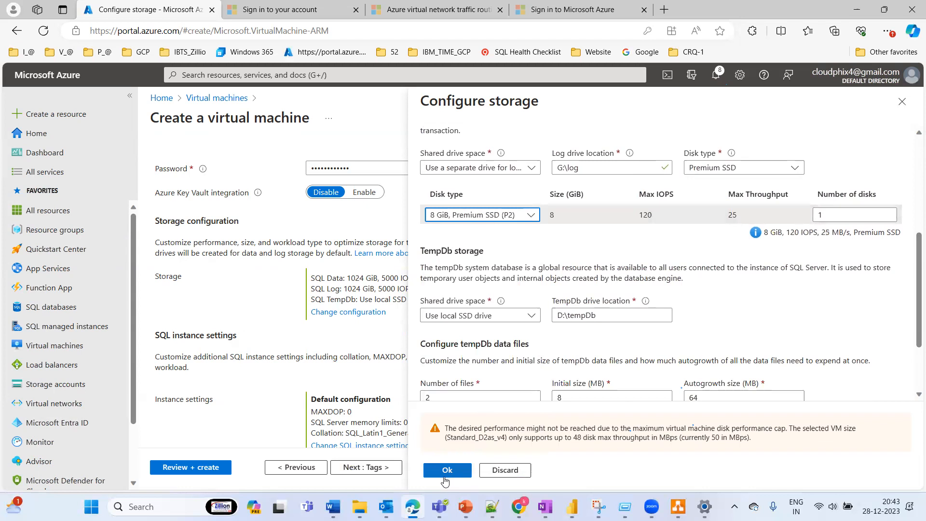
{"action": "left_click", "coordinate": [443, 470]}
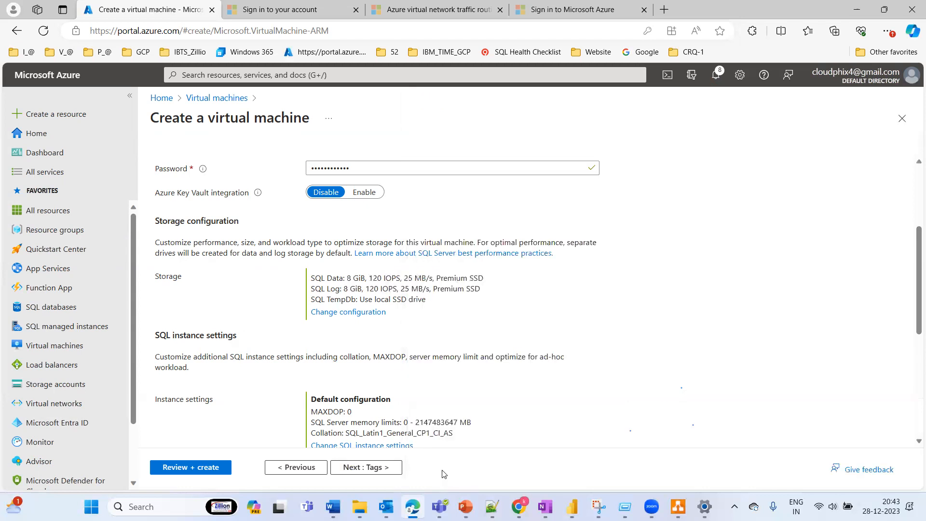
Step: Validate the NPRD-SQLVM configuration and create the virtual machine
{"action": "left_click", "coordinate": [193, 468]}
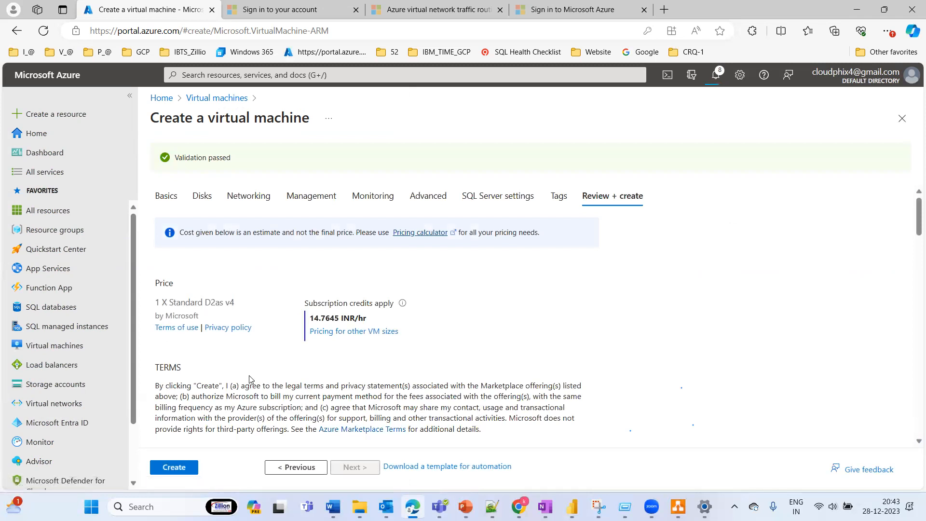
{"action": "left_click", "coordinate": [174, 470]}
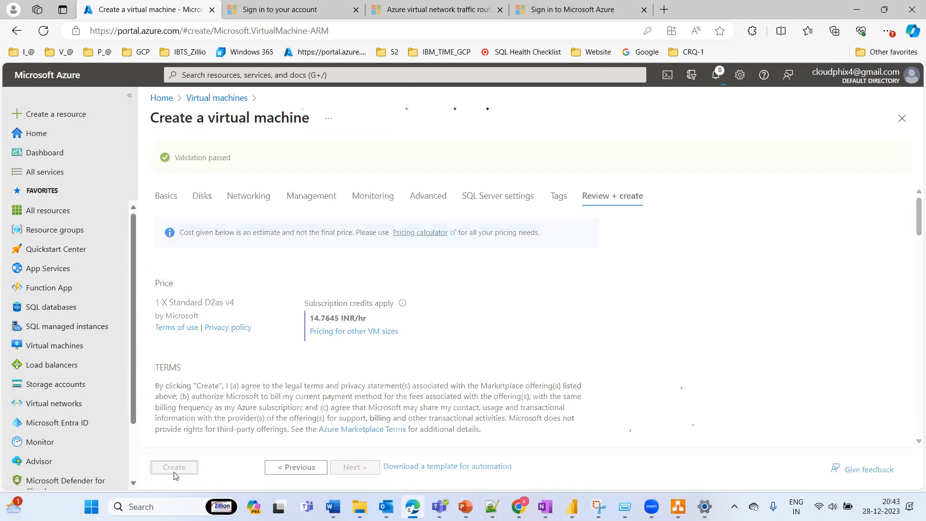